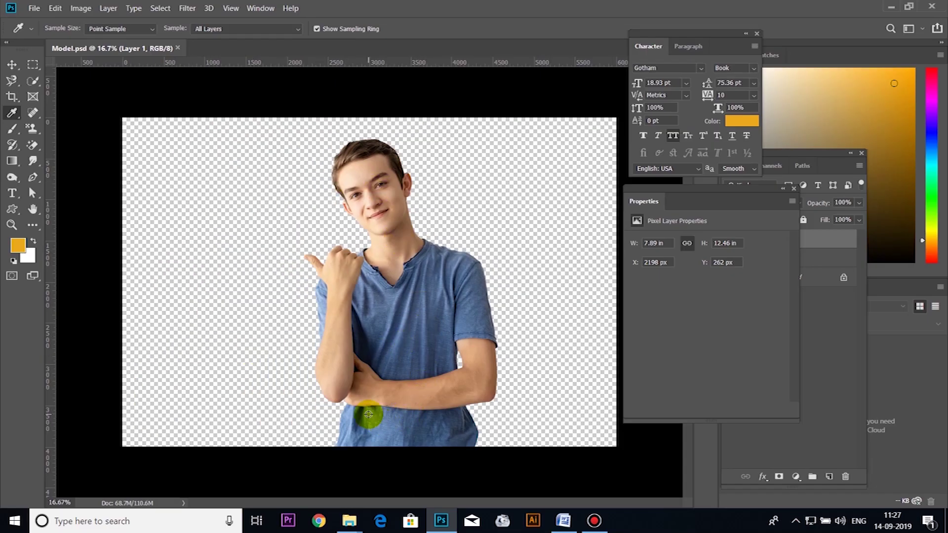
# Step: Create a new 1200 × 1200 pixel RGB document at 72 pixels/inch with a white background
pyautogui.moveTo(718, 189); pyautogui.dragTo(756, 300)
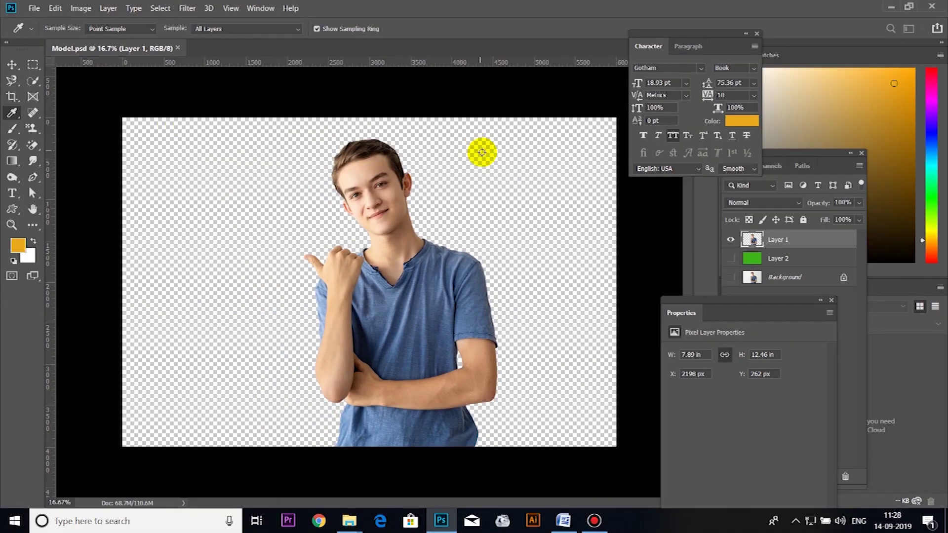
pyautogui.hotkey('ctrl', 'n')
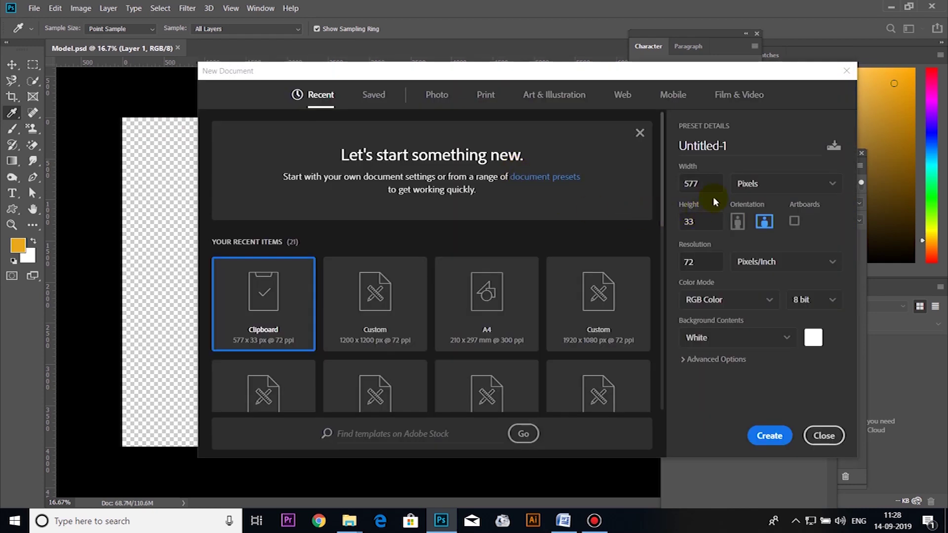
pyautogui.click(704, 184)
pyautogui.write('1200')
pyautogui.press('Tab')
pyautogui.write('1200')
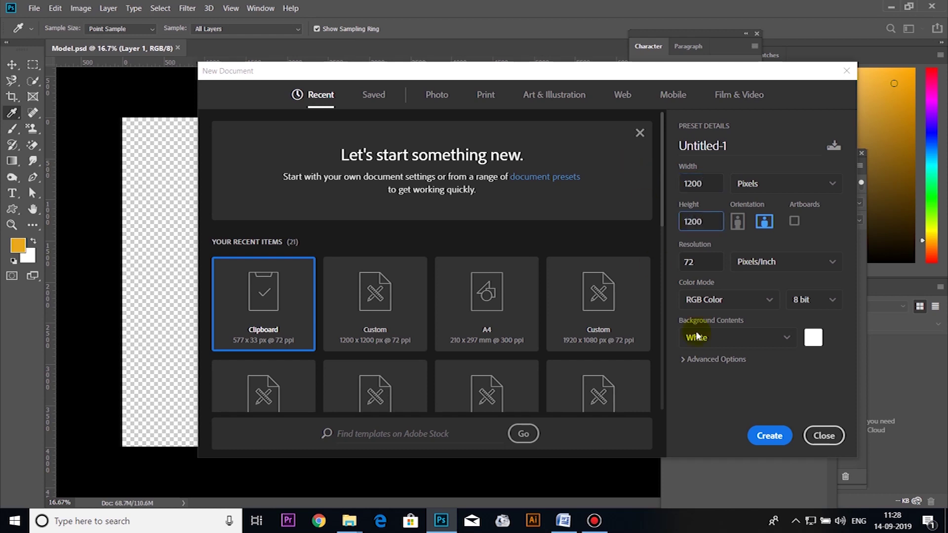
pyautogui.click(770, 438)
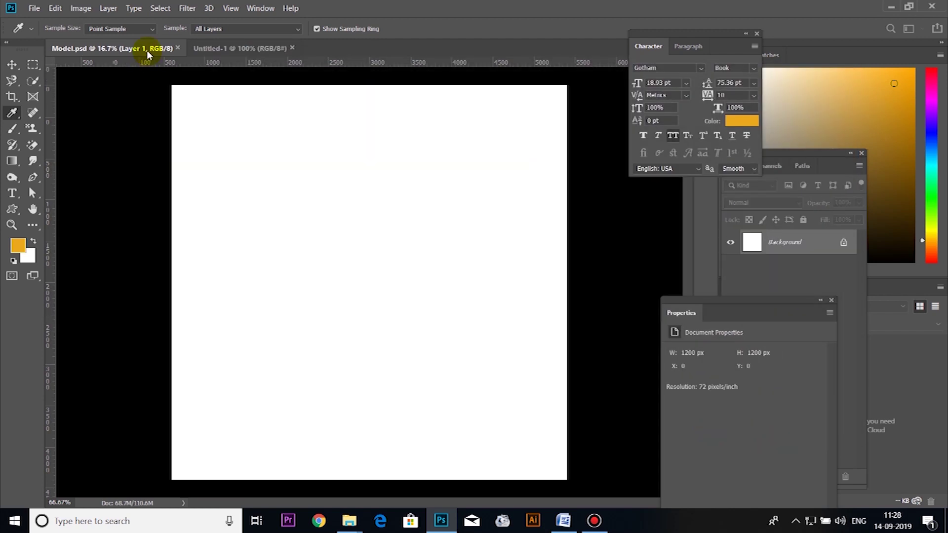
# Step: Order the new document before Model.psd and copy the cut-out model layer from Model.psd into the new document
pyautogui.moveTo(147, 48); pyautogui.dragTo(311, 38)
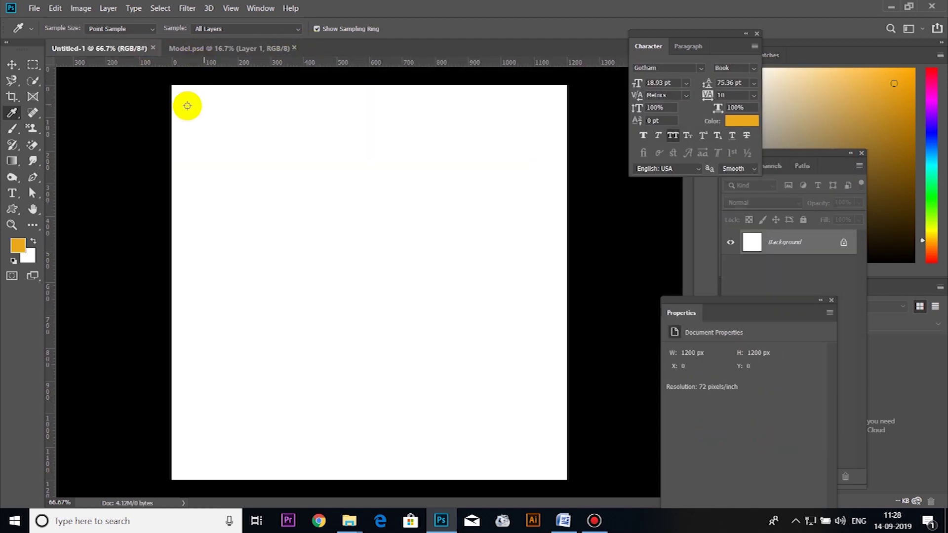
pyautogui.click(207, 48)
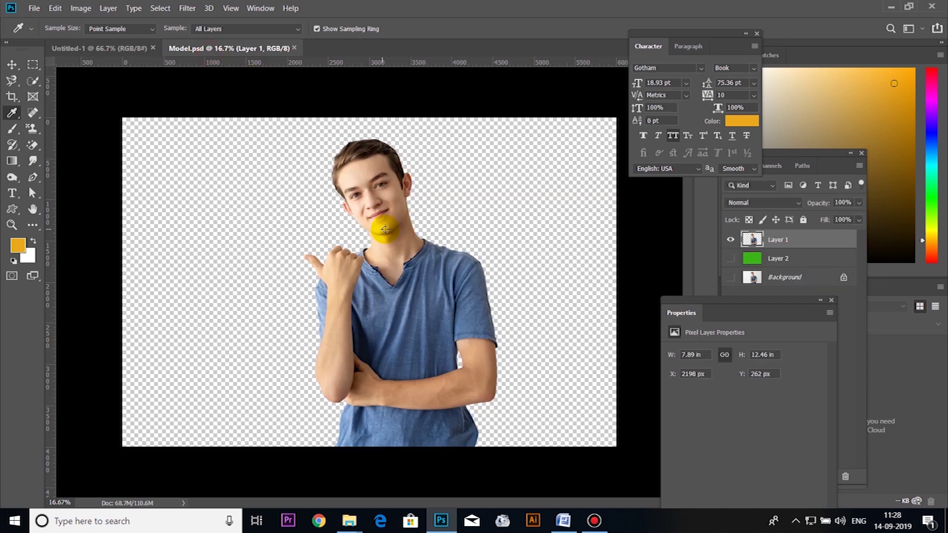
pyautogui.press('v')
pyautogui.moveTo(385, 229); pyautogui.dragTo(377, 350)
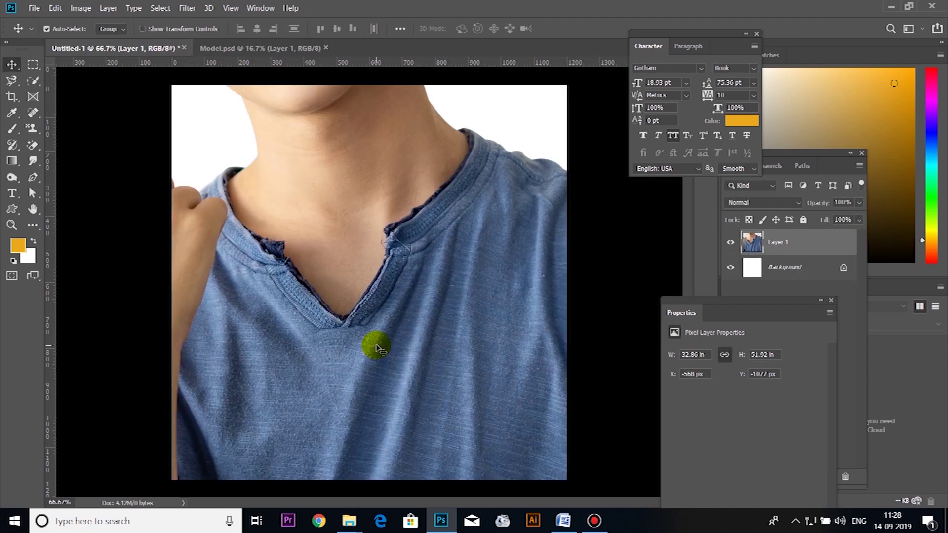
# Step: Scale the model down to about 6.81 × 10.75 in so he stands in the lower part of the canvas
pyautogui.hotkey('ctrl', 't')
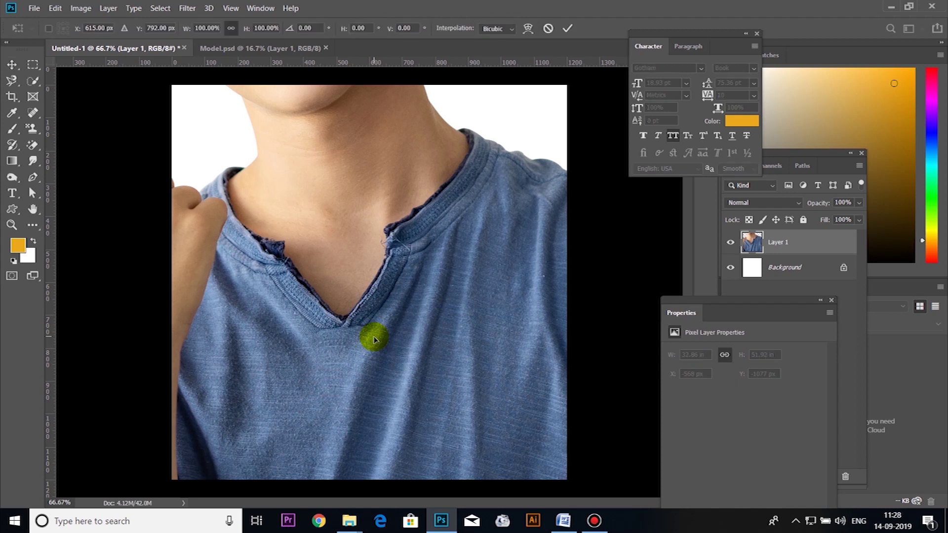
pyautogui.hotkey('ctrl', '0')
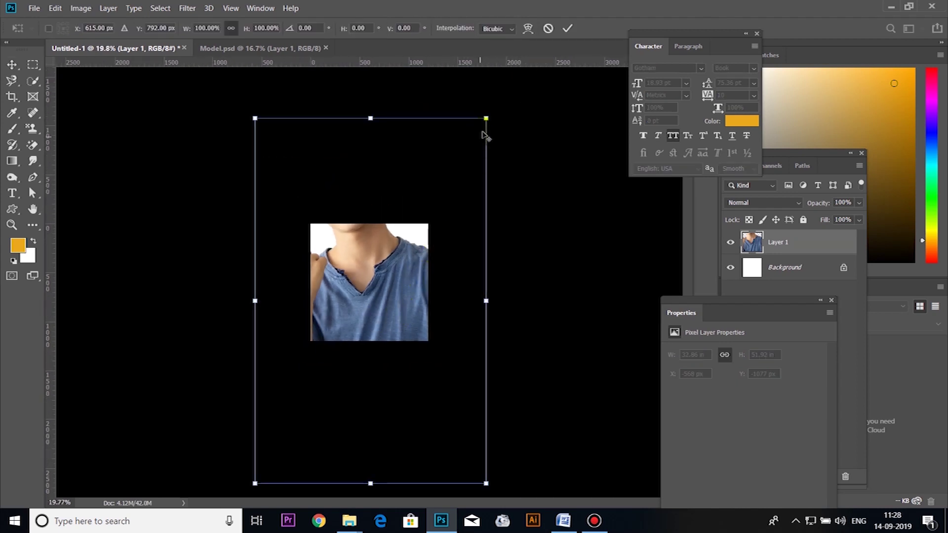
pyautogui.moveTo(485, 119); pyautogui.dragTo(398, 262)
pyautogui.press('Return')
pyautogui.hotkey('ctrl', '0')
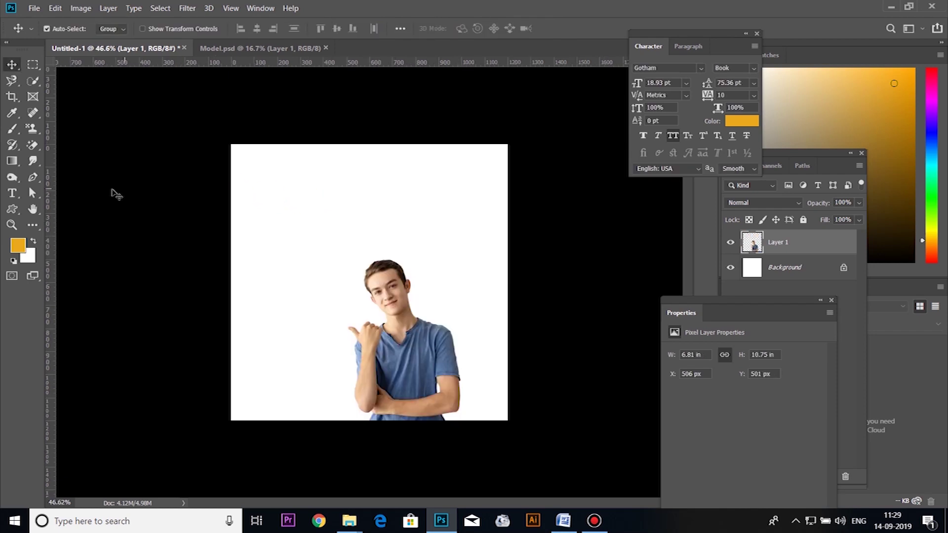
# Step: Draw a rectangle of about 529 × 726 px over the model, with no stroke and an orange eba91d fill
pyautogui.rightClick(18, 220)
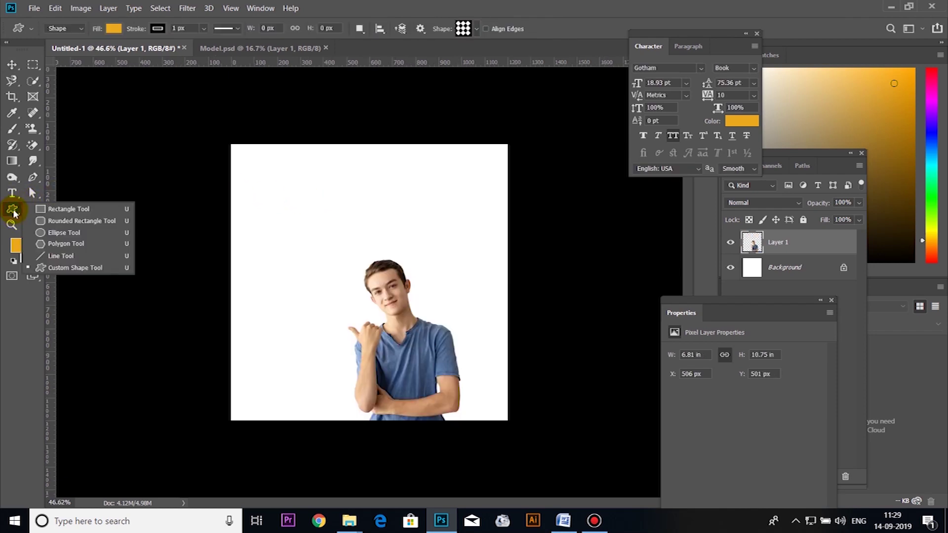
pyautogui.click(62, 207)
pyautogui.moveTo(341, 256); pyautogui.dragTo(463, 423)
pyautogui.click(695, 389)
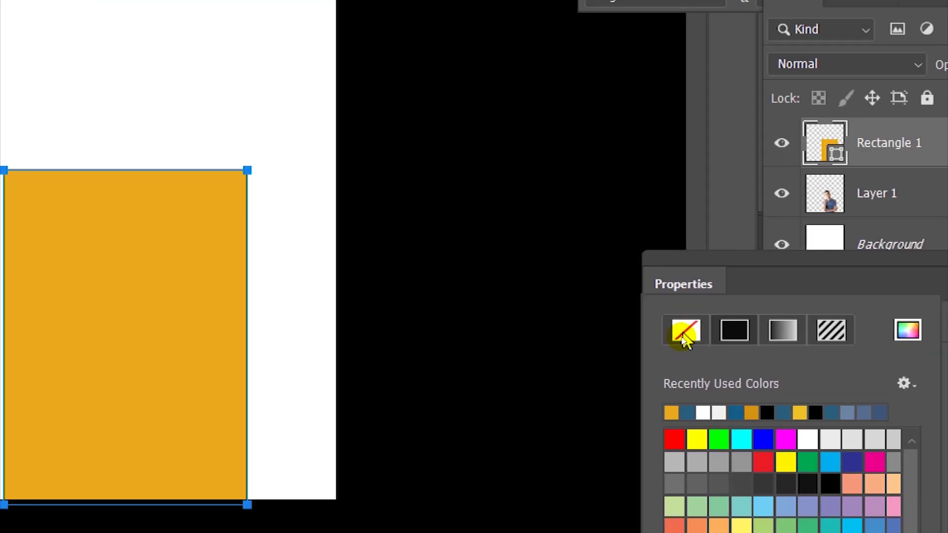
pyautogui.click(682, 338)
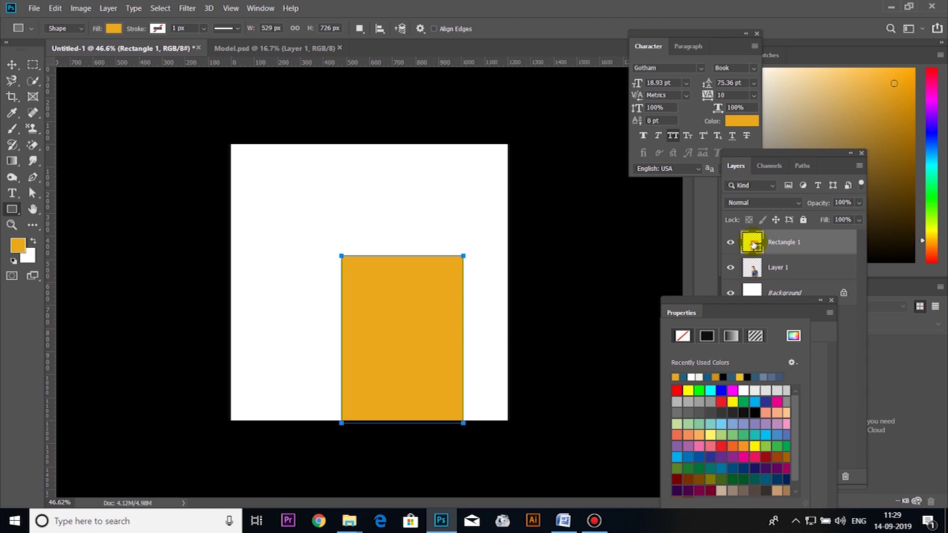
pyautogui.click(828, 143)
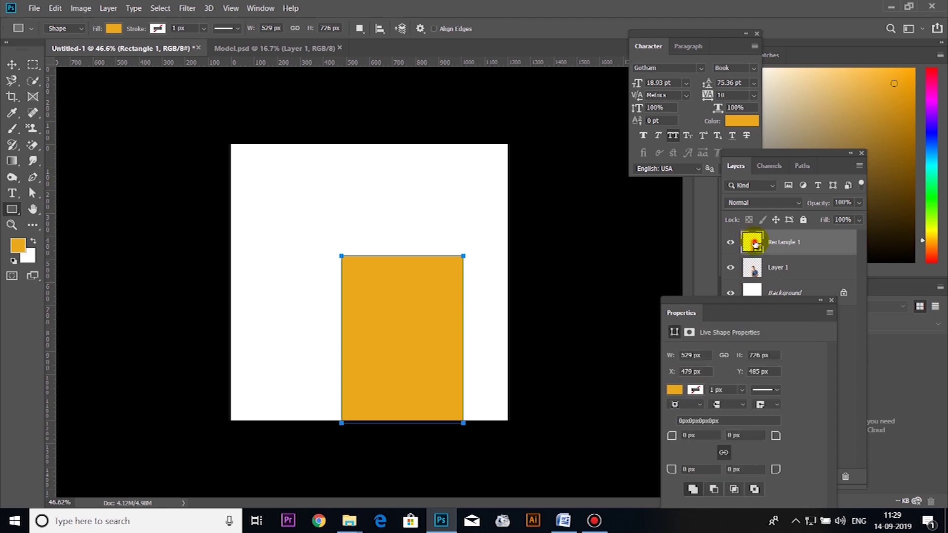
pyautogui.doubleClick(753, 242)
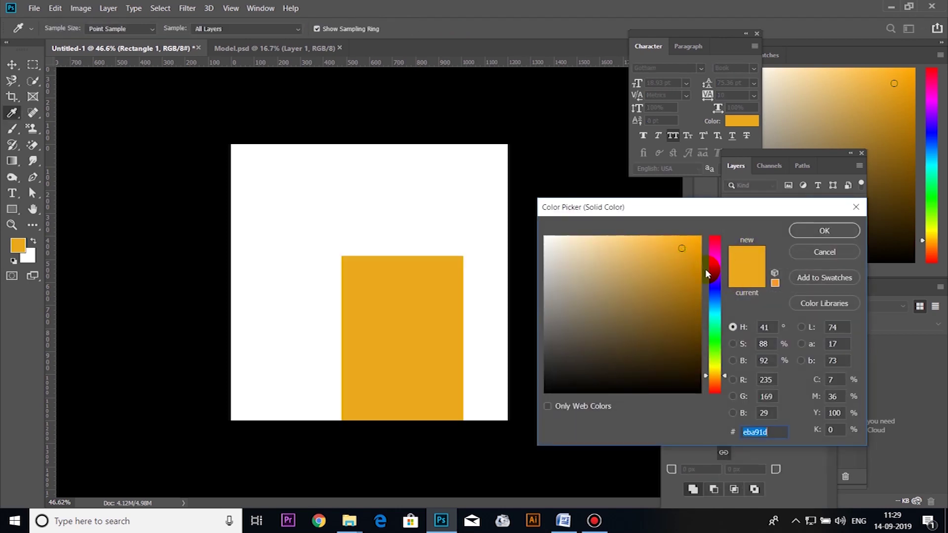
pyautogui.click(809, 232)
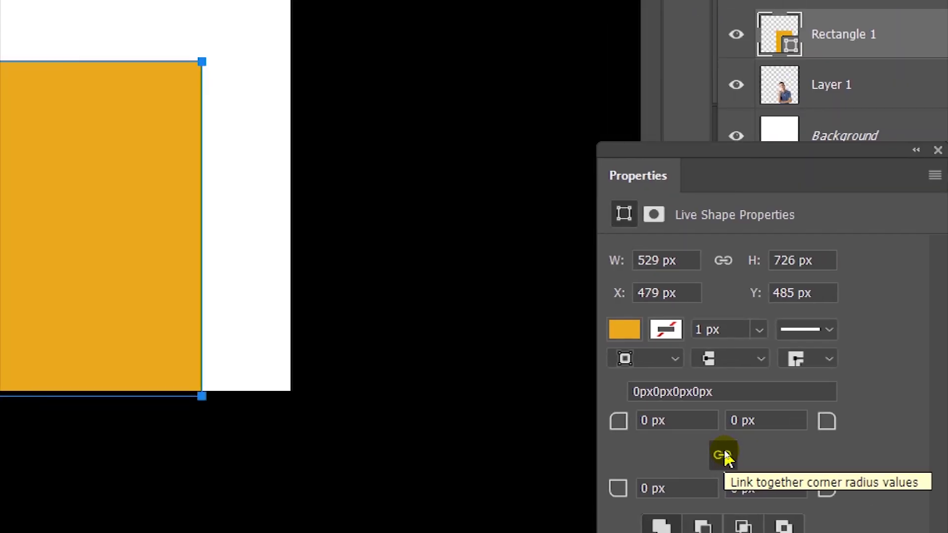
# Step: Round only the rectangle's upper-left corner to a 448 px radius and place the shape behind the model
pyautogui.click(724, 453)
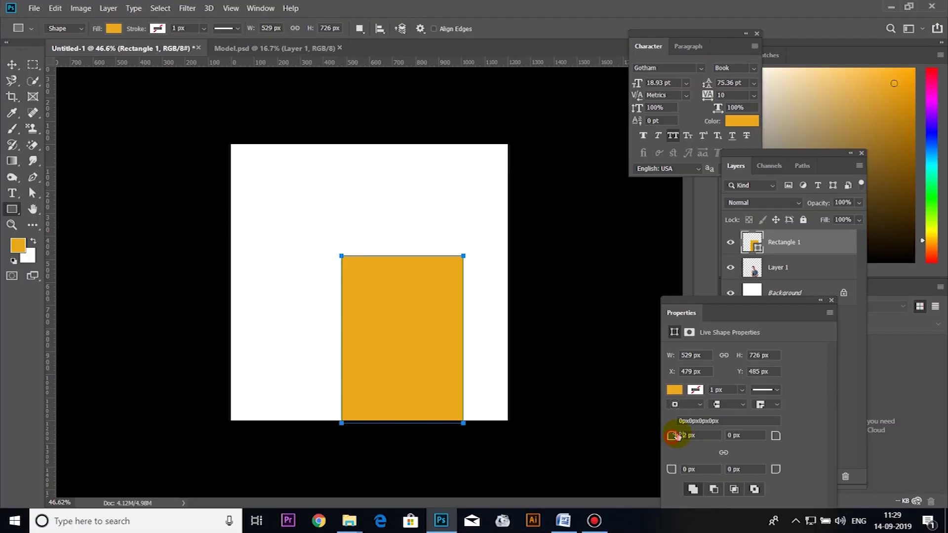
pyautogui.moveTo(676, 436); pyautogui.dragTo(945, 340)
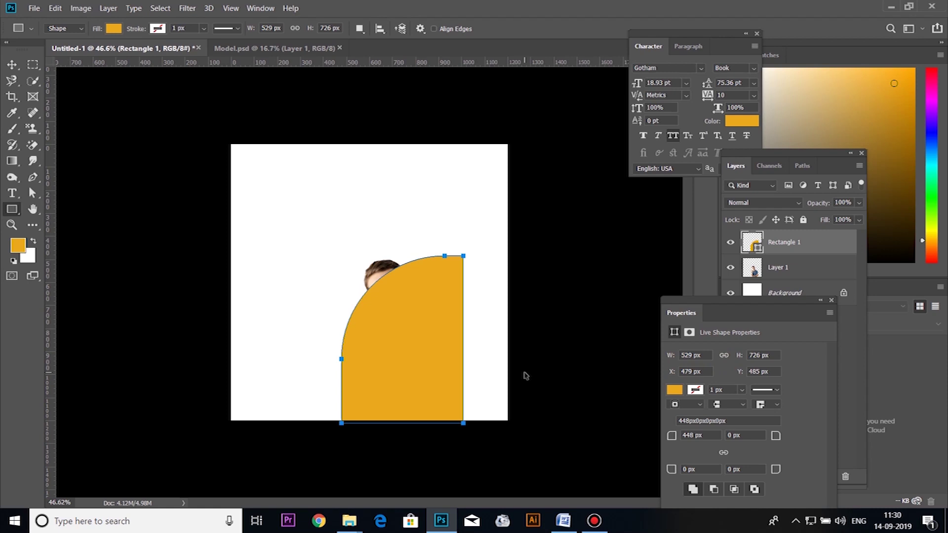
pyautogui.hotkey('ctrl', '[')
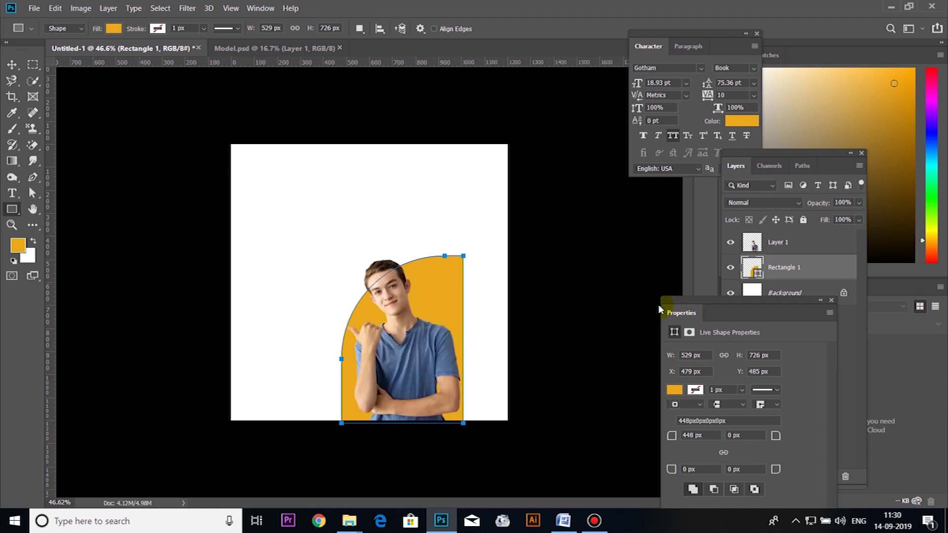
# Step: Enlarge the orange shape to about 549 × 777 px by extending its left and top edges
pyautogui.hotkey('ctrl', 't')
pyautogui.moveTo(339, 254); pyautogui.dragTo(337, 249)
pyautogui.moveTo(401, 247); pyautogui.dragTo(400, 244)
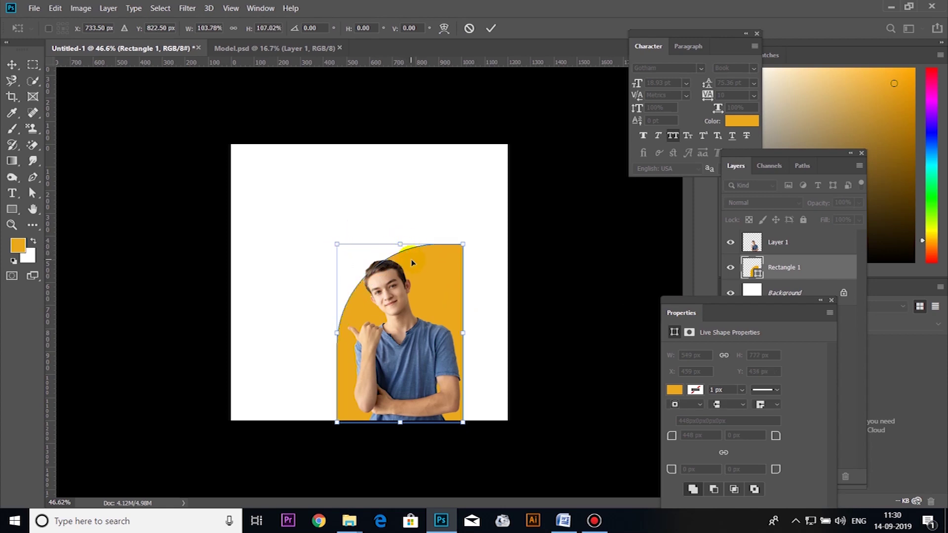
pyautogui.press('u')
pyautogui.press('Return')
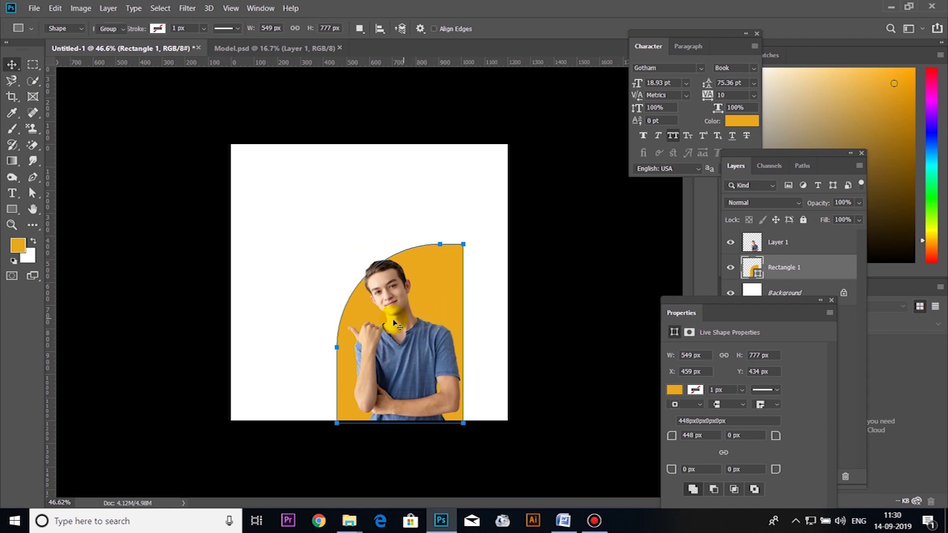
# Step: Scale the model down to about 5.23 × 8.26 in and position him centrally in front of the orange shape
pyautogui.press('v')
pyautogui.click(503, 295)
pyautogui.click(416, 315)
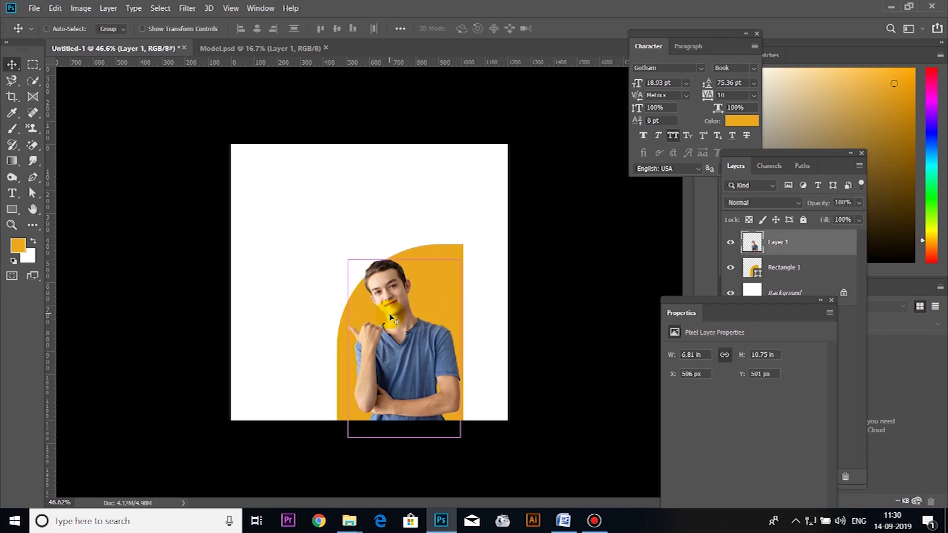
pyautogui.hotkey('ctrl', 't')
pyautogui.moveTo(348, 259); pyautogui.dragTo(375, 301)
pyautogui.moveTo(440, 354); pyautogui.dragTo(425, 355)
pyautogui.press('Return')
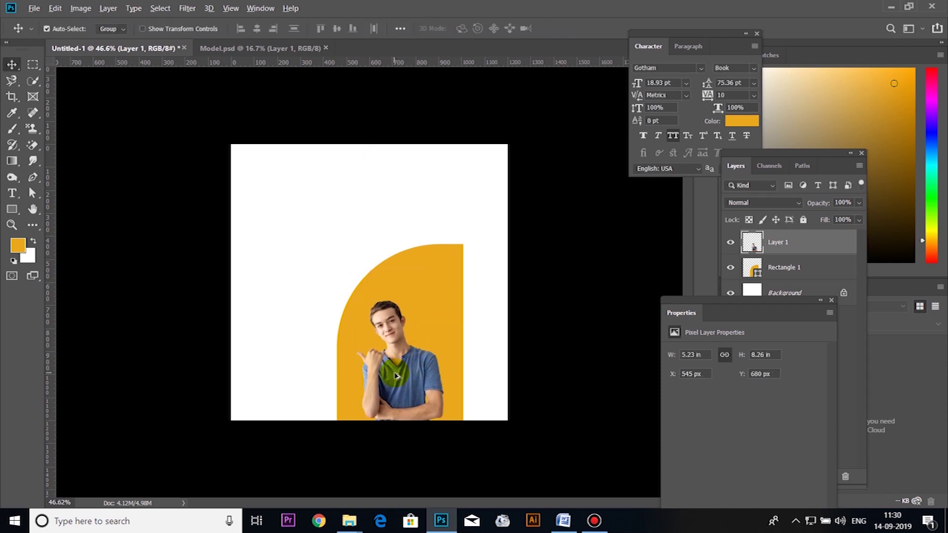
pyautogui.scroll(3, 403, 378)
pyautogui.scroll(-2, 402, 378)
pyautogui.moveTo(402, 375); pyautogui.dragTo(411, 375)
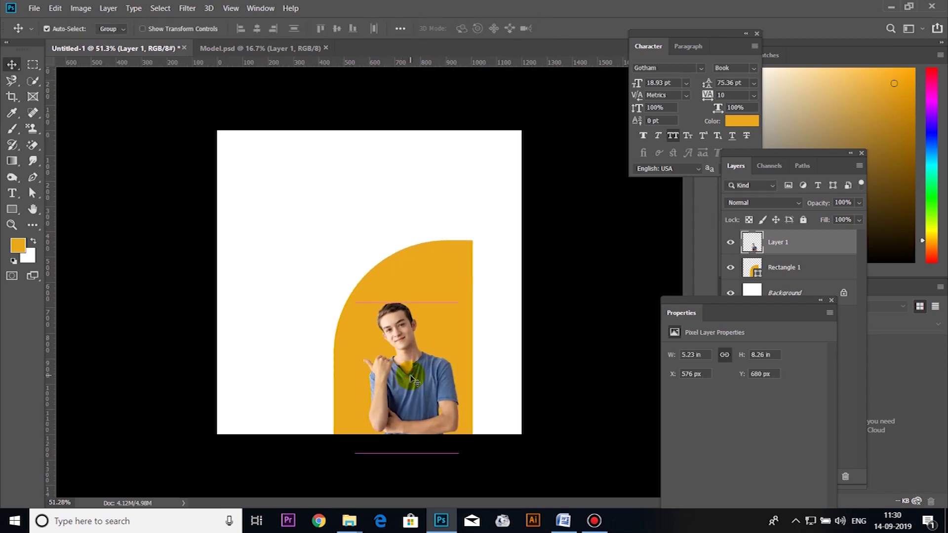
# Step: Narrow the orange shape to about 524 px and move it to about X 487 px, Y 452 px
pyautogui.click(462, 255)
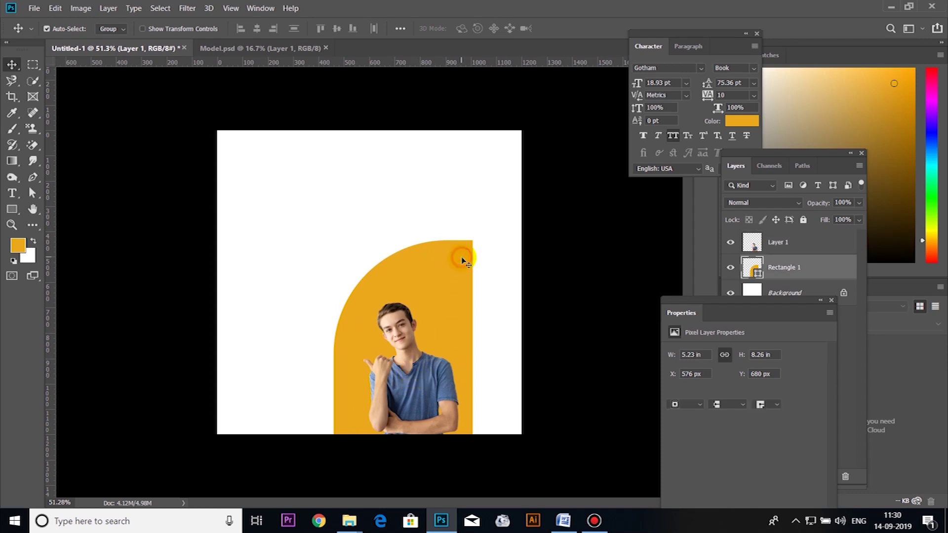
pyautogui.hotkey('ctrl', 't')
pyautogui.moveTo(476, 340); pyautogui.dragTo(460, 332)
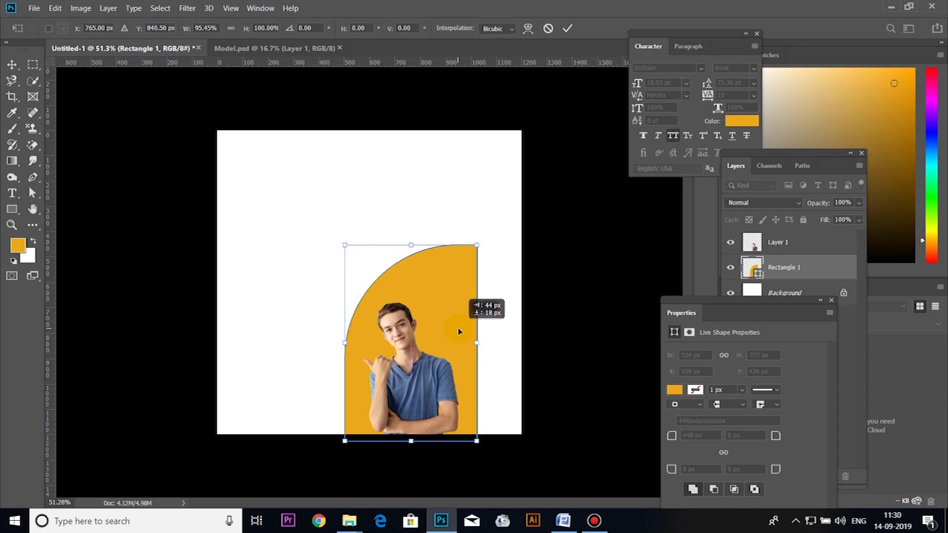
pyautogui.press('Return')
pyautogui.hotkey('ctrl', '+')
pyautogui.hotkey('ctrl', '+')
pyautogui.hotkey('ctrl', '-')
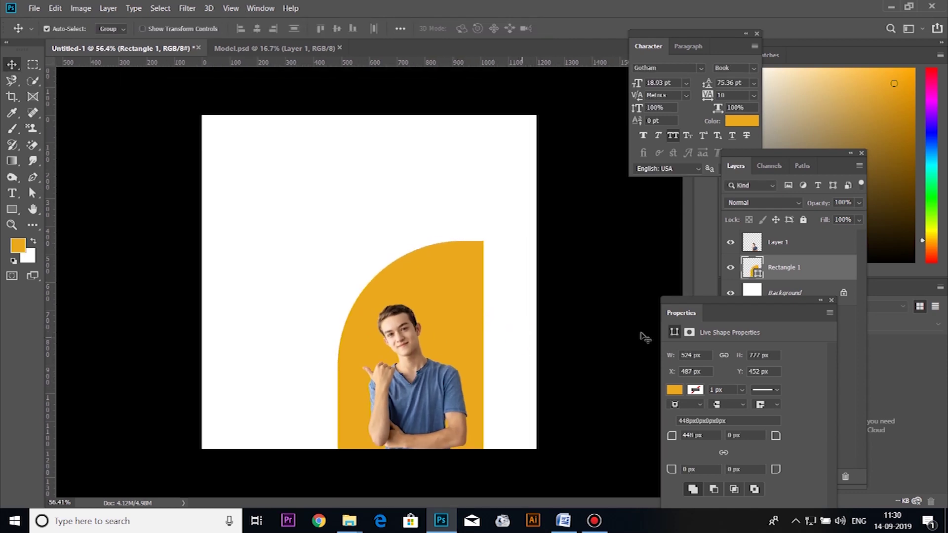
# Step: Add a new empty layer directly above the Background layer
pyautogui.moveTo(786, 304); pyautogui.dragTo(787, 300)
pyautogui.click(776, 302)
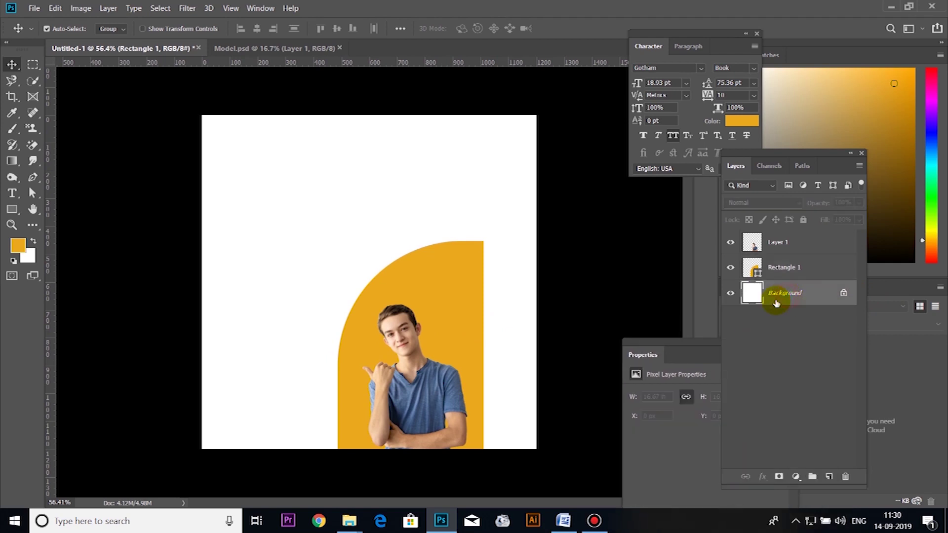
pyautogui.hotkey('ctrl', 'shift', 'n')
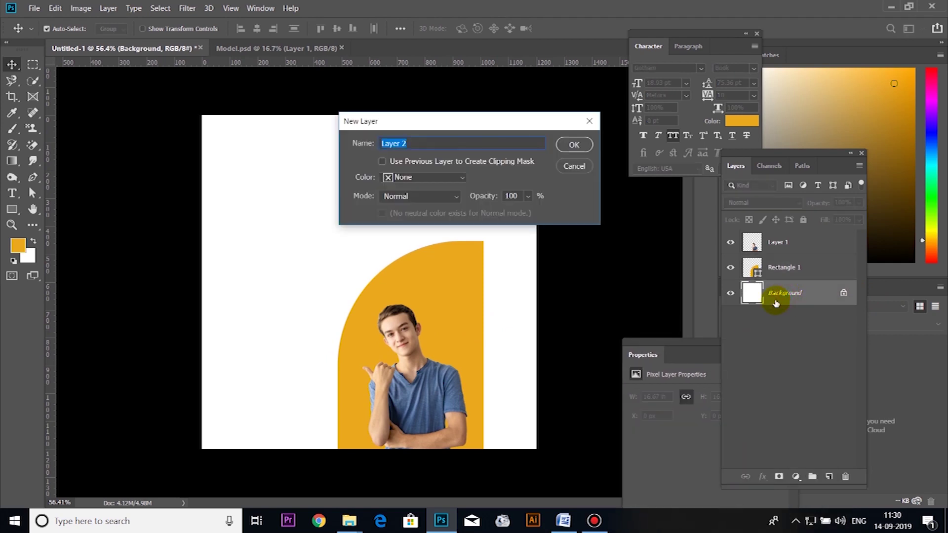
pyautogui.press('Return')
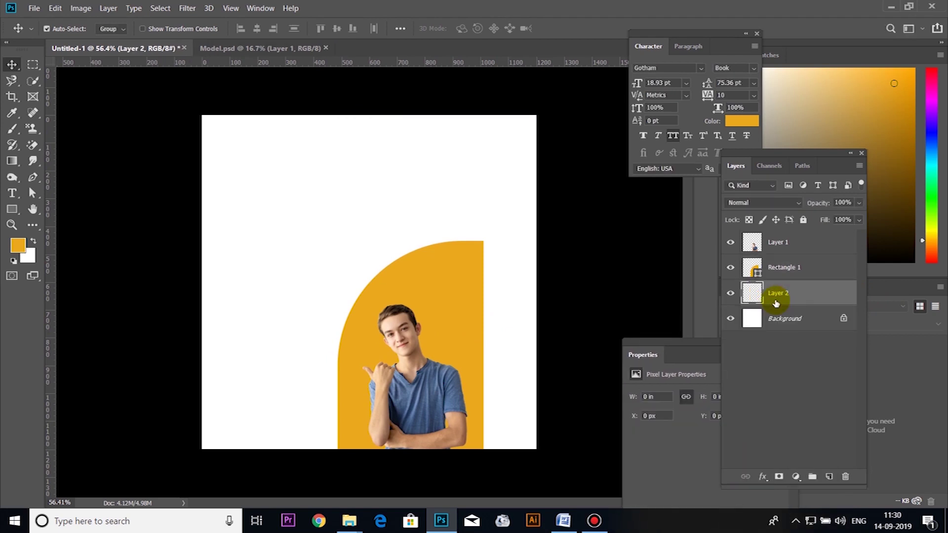
# Step: Set the foreground color to a dark blue and fill the empty layer above the Background with it
pyautogui.click(19, 245)
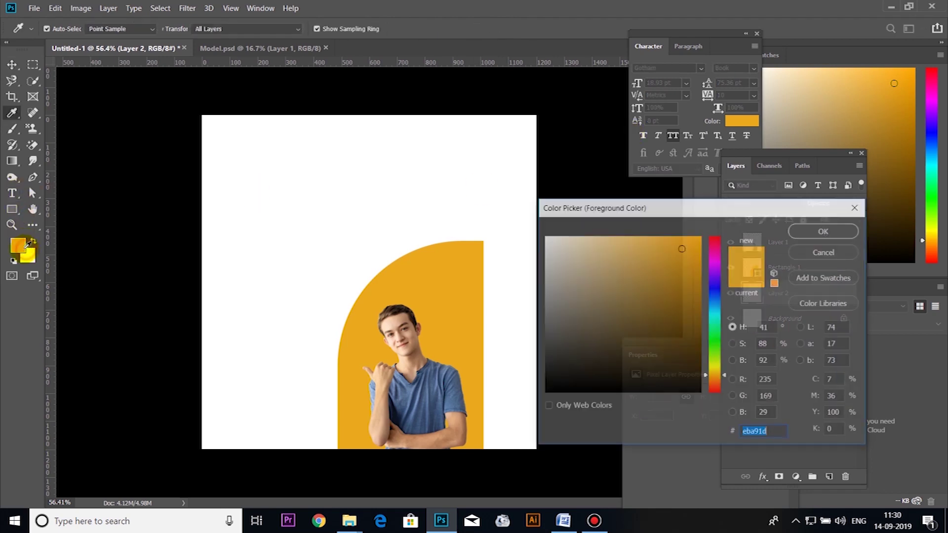
pyautogui.click(719, 313)
pyautogui.click(650, 316)
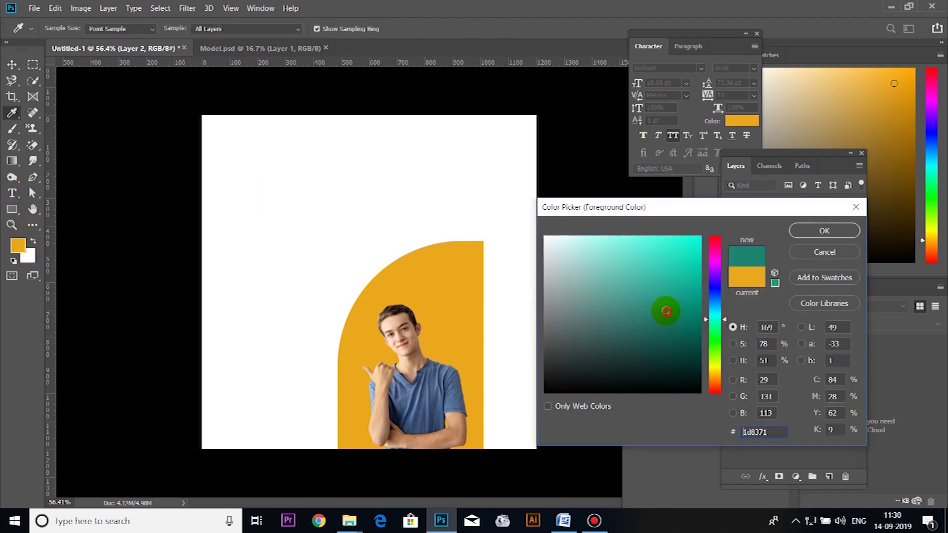
pyautogui.click(715, 306)
pyautogui.click(837, 231)
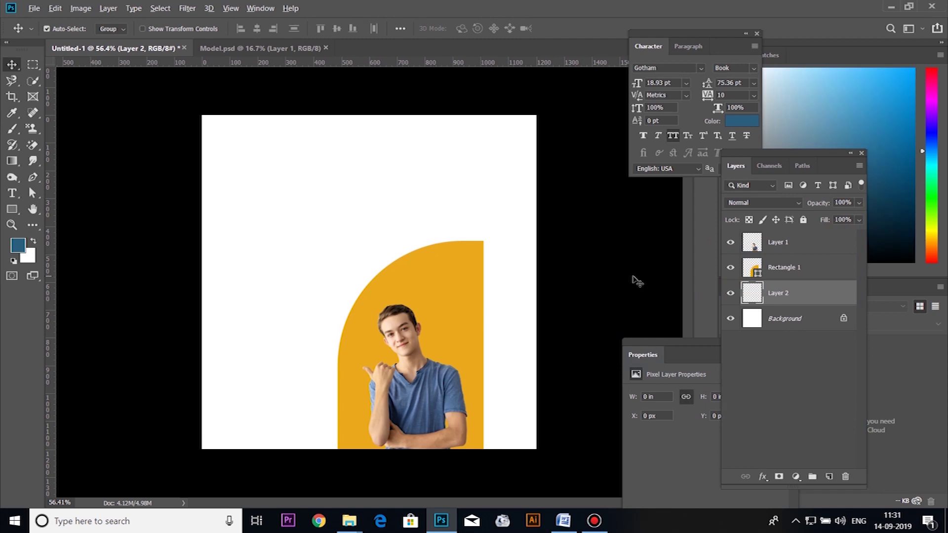
pyautogui.hotkey('alt', 'BackSpace')
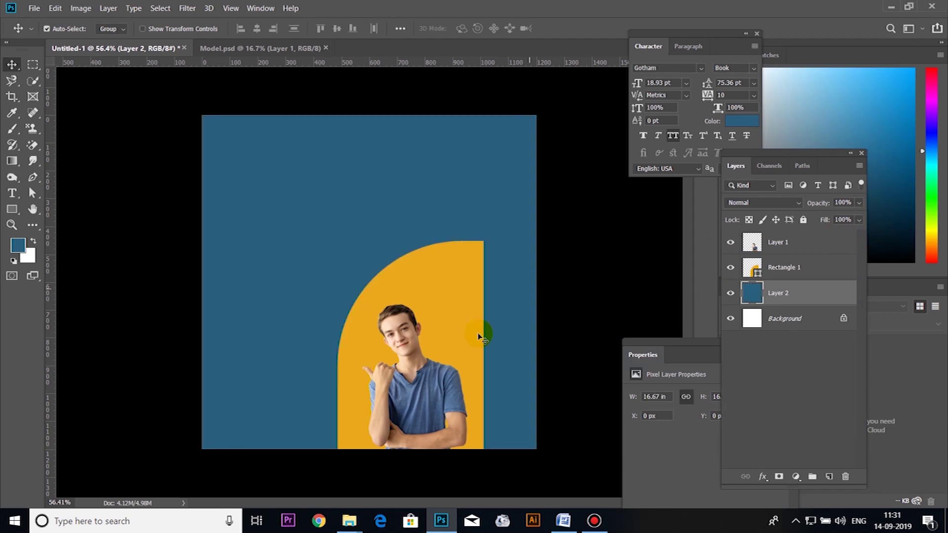
# Step: Place the School image from the educational banner folder into the banner document above the blue layer
pyautogui.moveTo(349, 521)
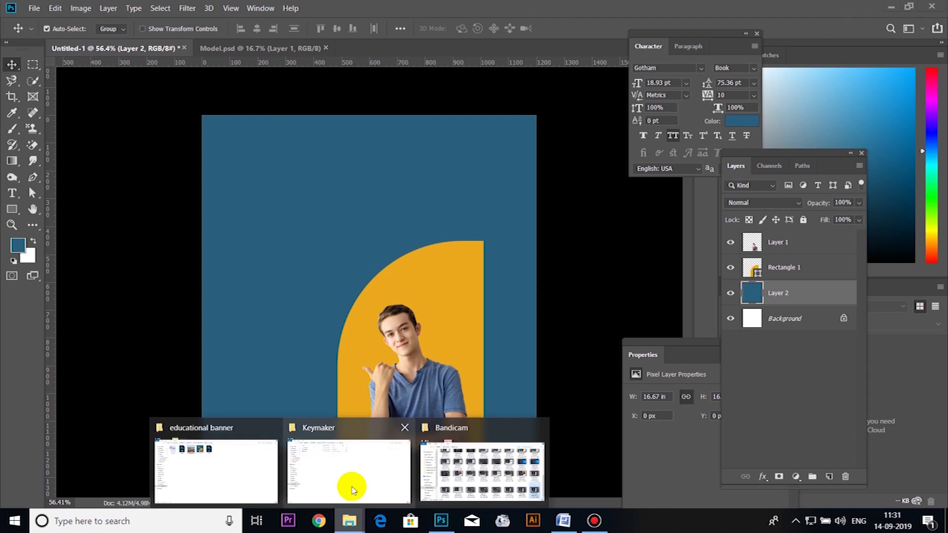
pyautogui.click(259, 476)
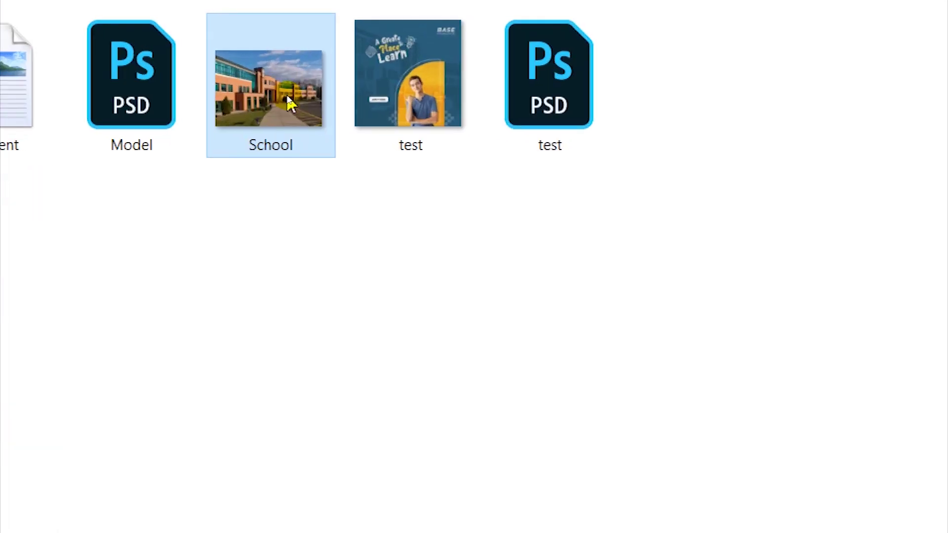
pyautogui.moveTo(288, 97); pyautogui.dragTo(442, 326)
pyautogui.moveTo(444, 285); pyautogui.dragTo(444, 285)
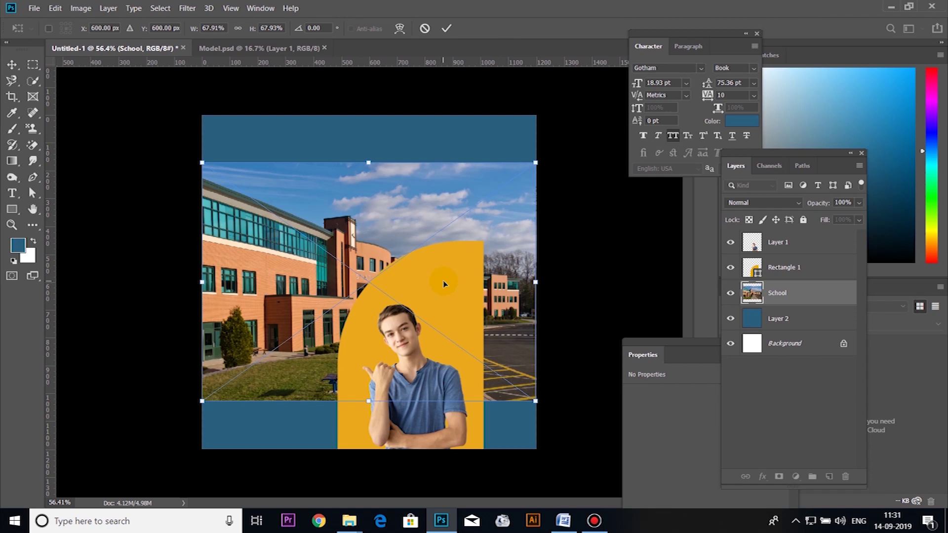
pyautogui.press('Return')
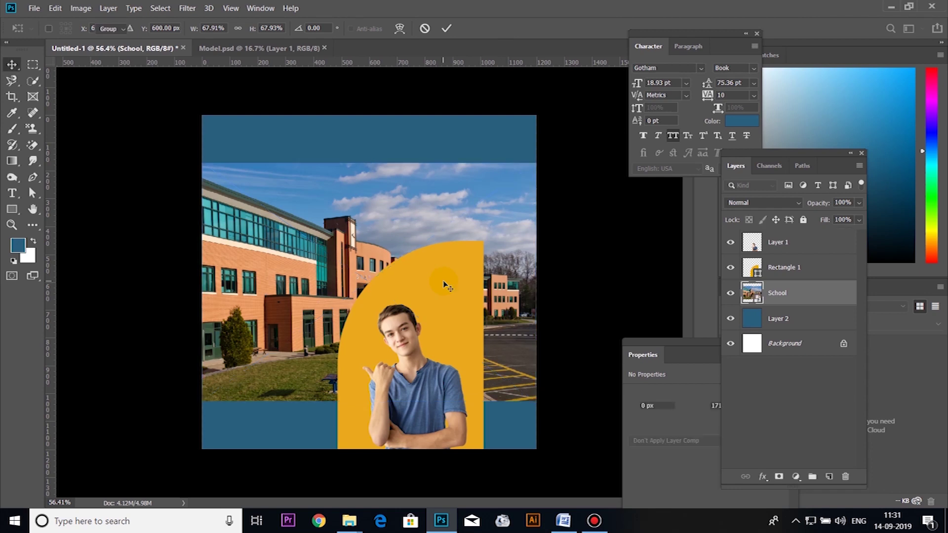
# Step: Move the School layer directly above Rectangle 1, position it at about X 31 px, Y 412 px, and clip it to that shape
pyautogui.hotkey('ctrl', ']')
pyautogui.moveTo(415, 245); pyautogui.dragTo(423, 312)
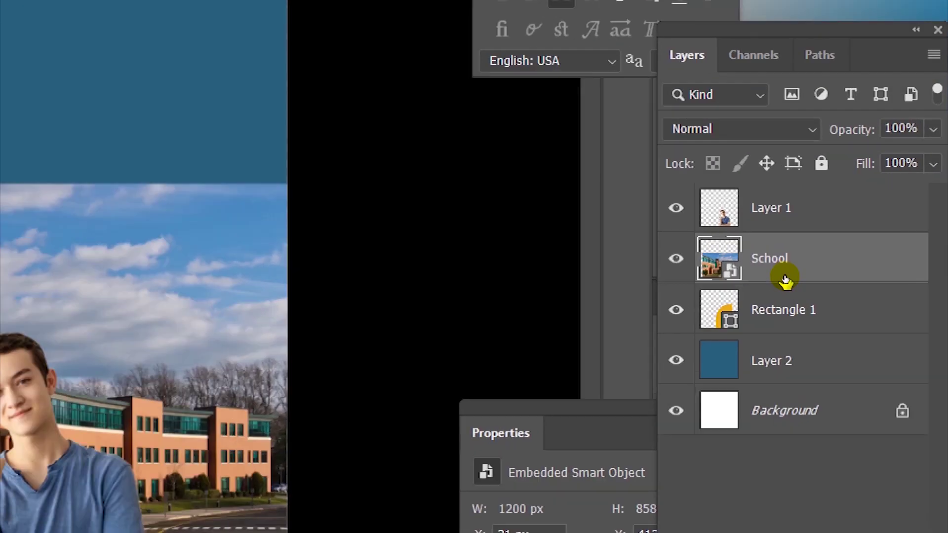
pyautogui.rightClick(785, 274)
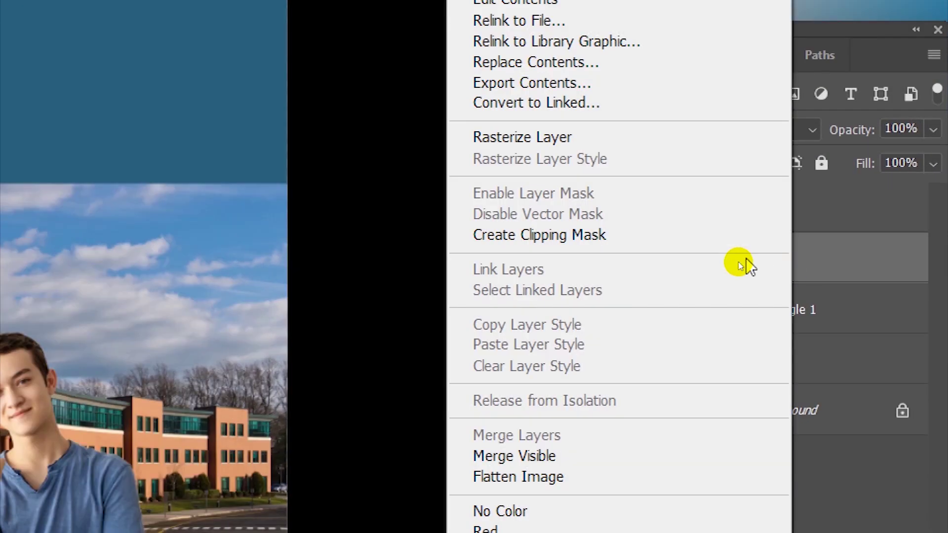
pyautogui.click(638, 239)
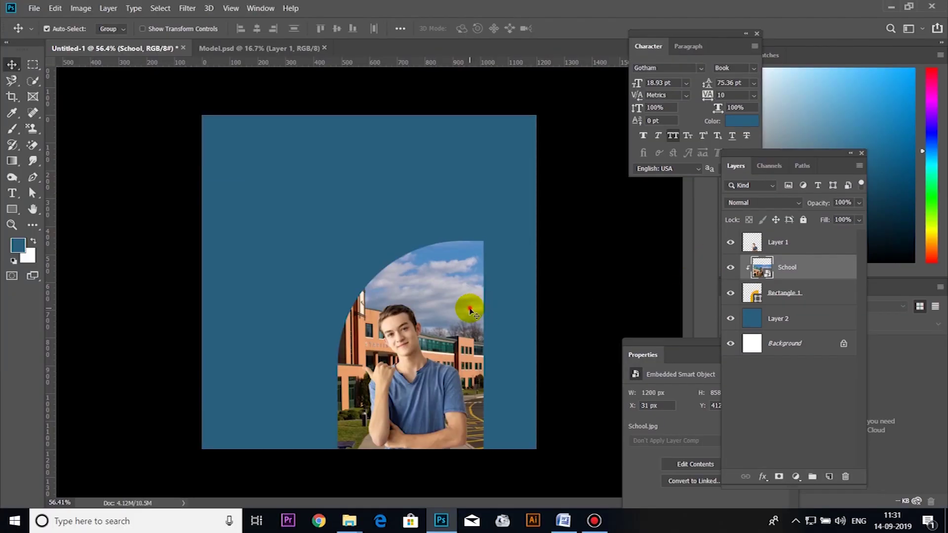
# Step: Scale the clipped School photo down to about 1093 × 781 px at about X 81 px, Y 453 px
pyautogui.hotkey('ctrl', 't')
pyautogui.moveTo(545, 230); pyautogui.dragTo(529, 241)
pyautogui.moveTo(211, 468); pyautogui.dragTo(227, 455)
pyautogui.doubleClick(307, 438)
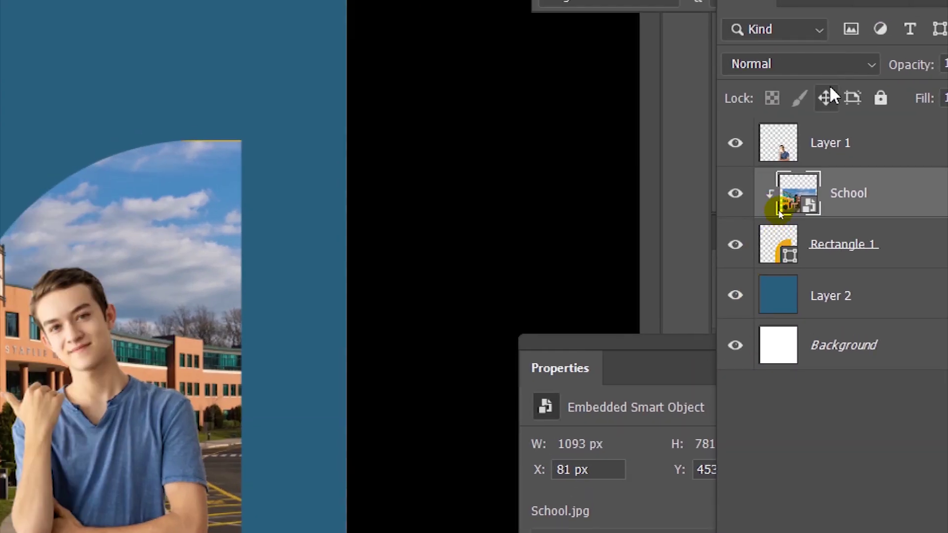
# Step: Set the clipped School layer's blend mode to Overlay and its opacity to 60%
pyautogui.click(850, 65)
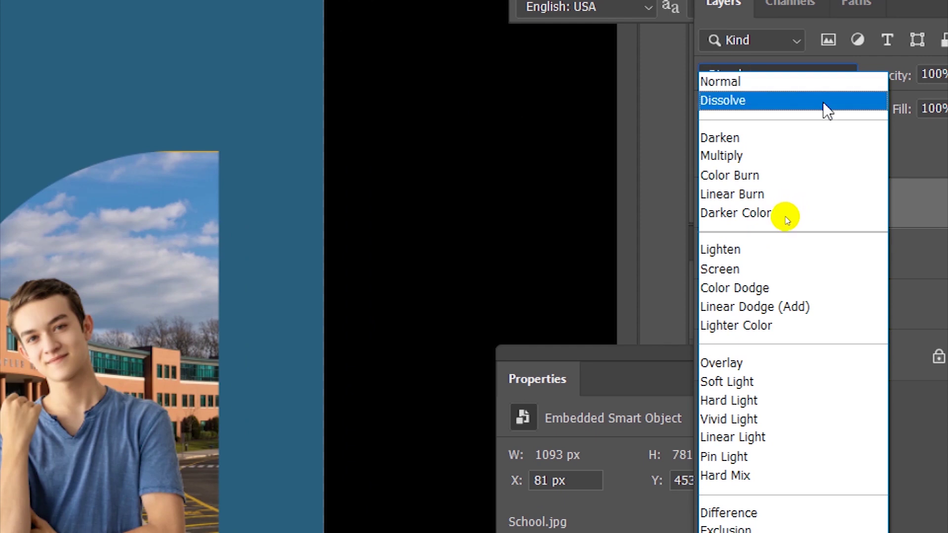
pyautogui.click(826, 107)
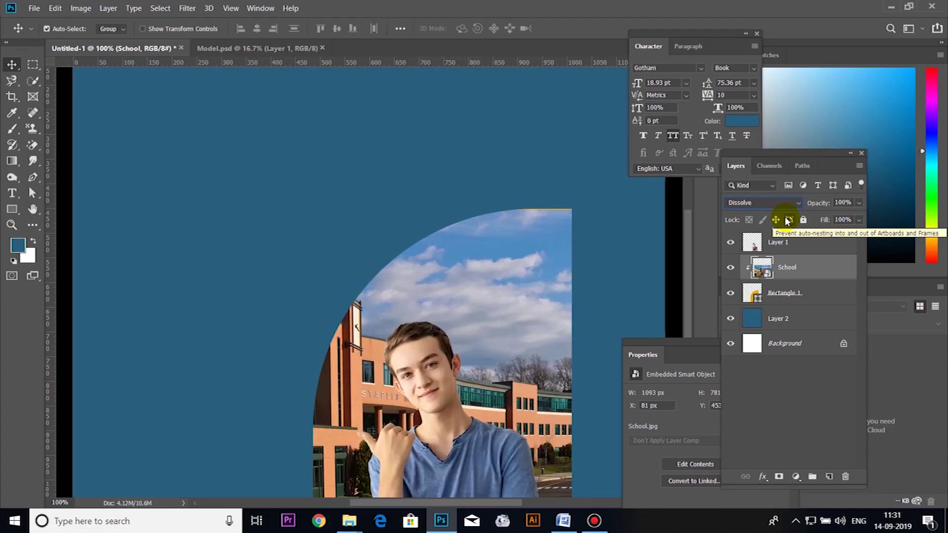
pyautogui.hotkey('shift', '+')
pyautogui.hotkey('shift', '+')
pyautogui.hotkey('shift', '+')
pyautogui.hotkey('shift', '+')
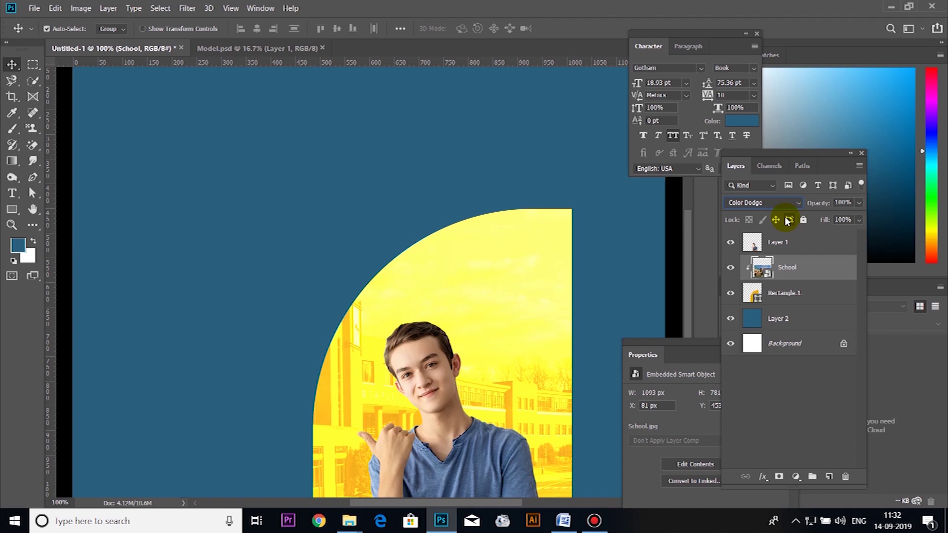
pyautogui.press('Down')
pyautogui.press('Down')
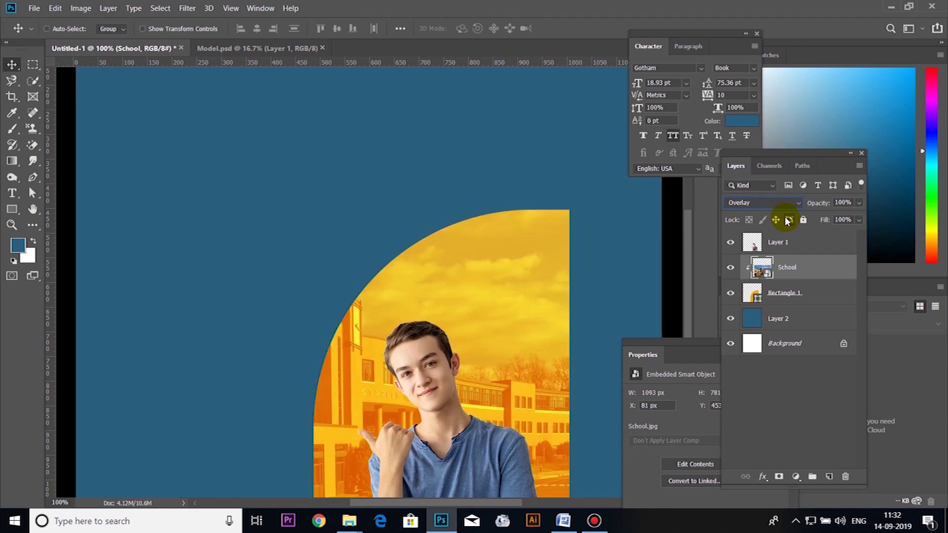
pyautogui.hotkey('ctrl', '-')
pyautogui.hotkey('ctrl', '-')
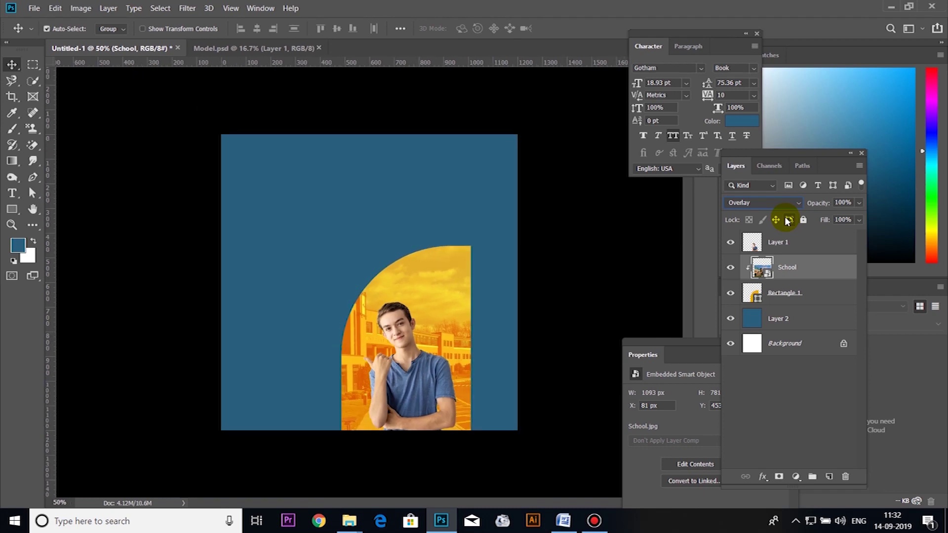
pyautogui.click(860, 202)
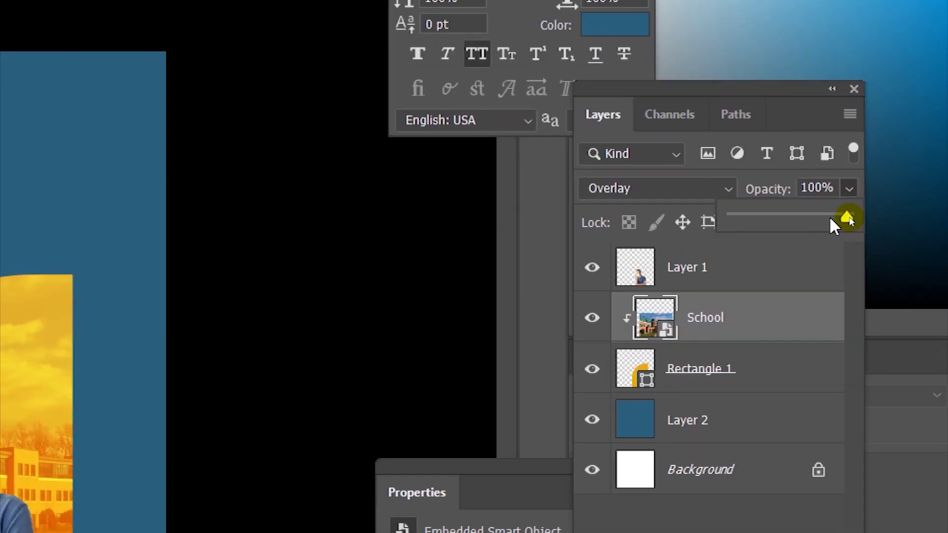
pyautogui.moveTo(850, 218); pyautogui.dragTo(811, 216)
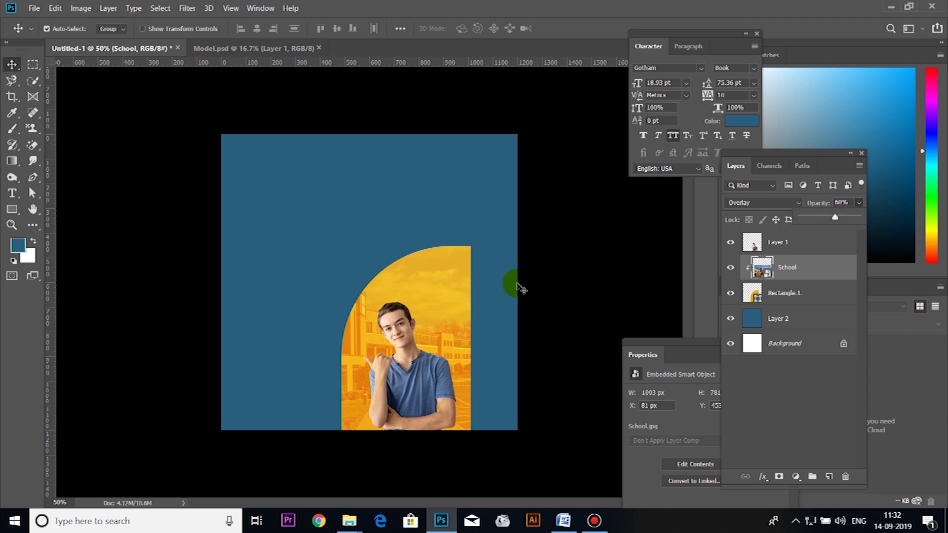
# Step: Place the School image again directly above the blue Layer 2 and enlarge it to about 1865 px wide, covering the whole canvas
pyautogui.click(506, 339)
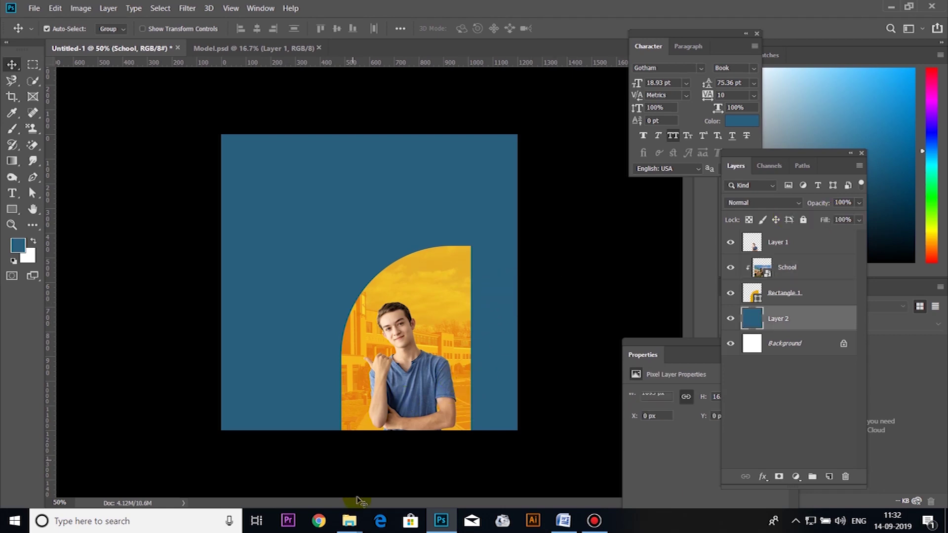
pyautogui.moveTo(349, 519)
pyautogui.click(228, 482)
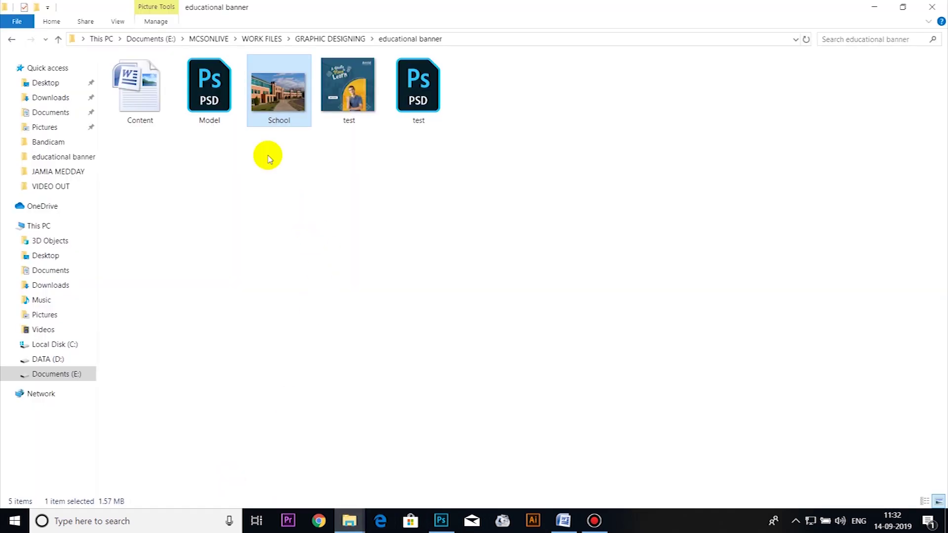
pyautogui.moveTo(289, 94); pyautogui.dragTo(446, 435)
pyautogui.moveTo(359, 224); pyautogui.dragTo(359, 223)
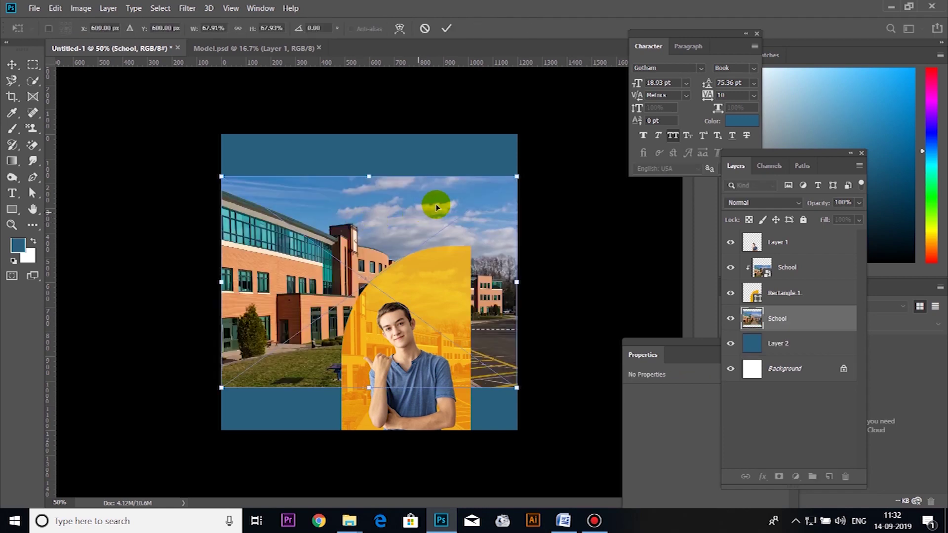
pyautogui.moveTo(517, 176); pyautogui.dragTo(598, 114)
pyautogui.press('Return')
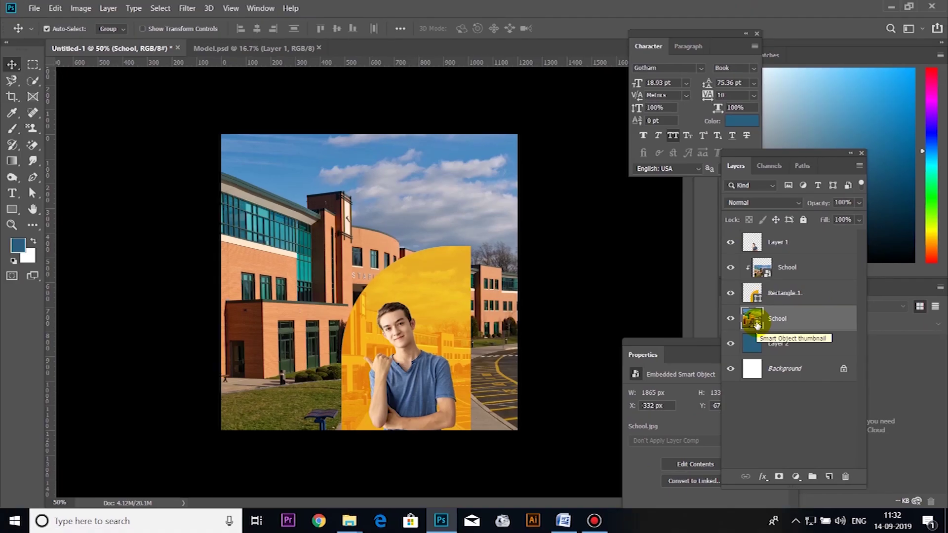
# Step: Open the contents of the School smart object above Layer 2 and apply the Stamp filter with Light/Dark Balance 35 and Smoothness 1
pyautogui.doubleClick(756, 322)
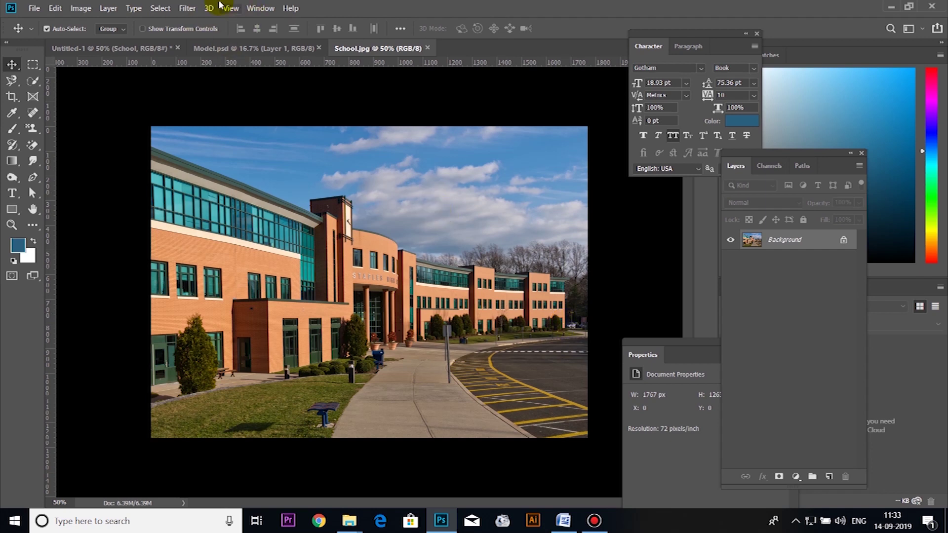
pyautogui.click(185, 8)
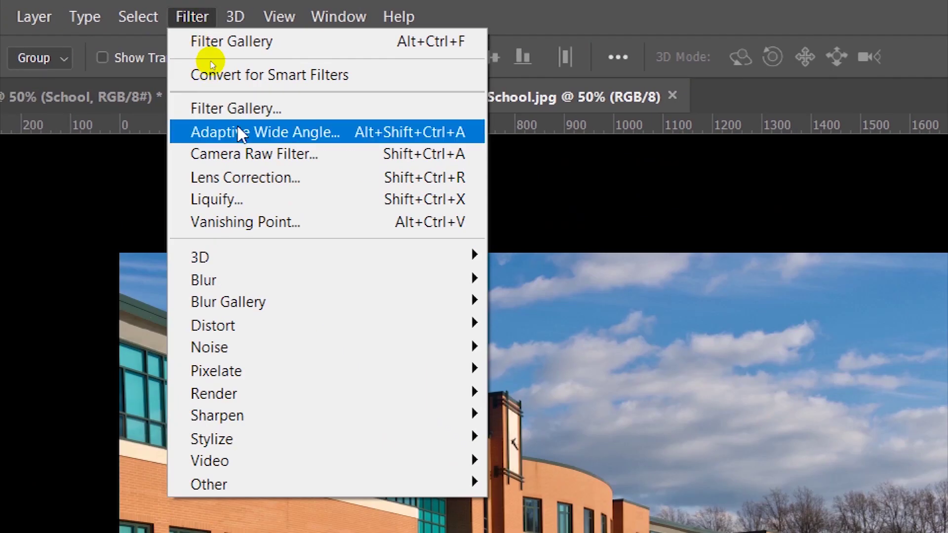
pyautogui.click(211, 54)
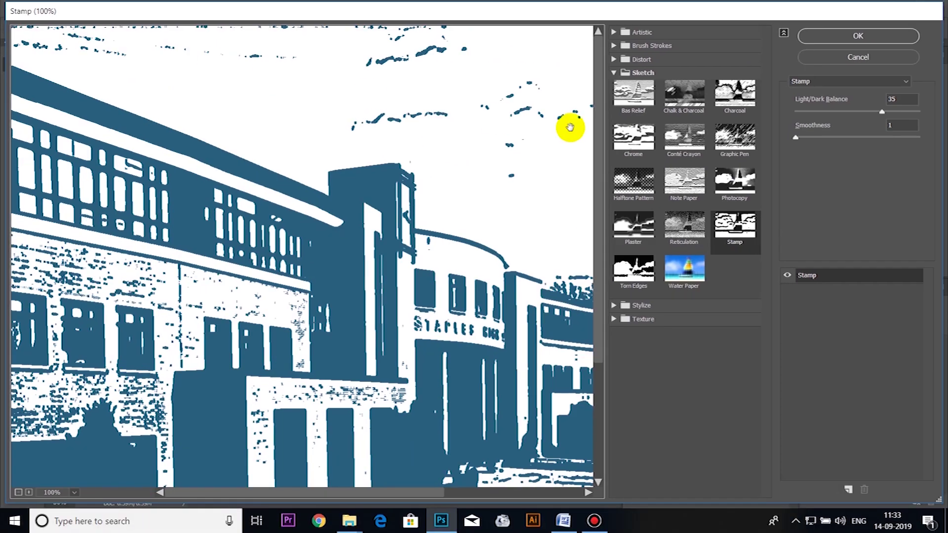
pyautogui.click(729, 90)
pyautogui.click(616, 73)
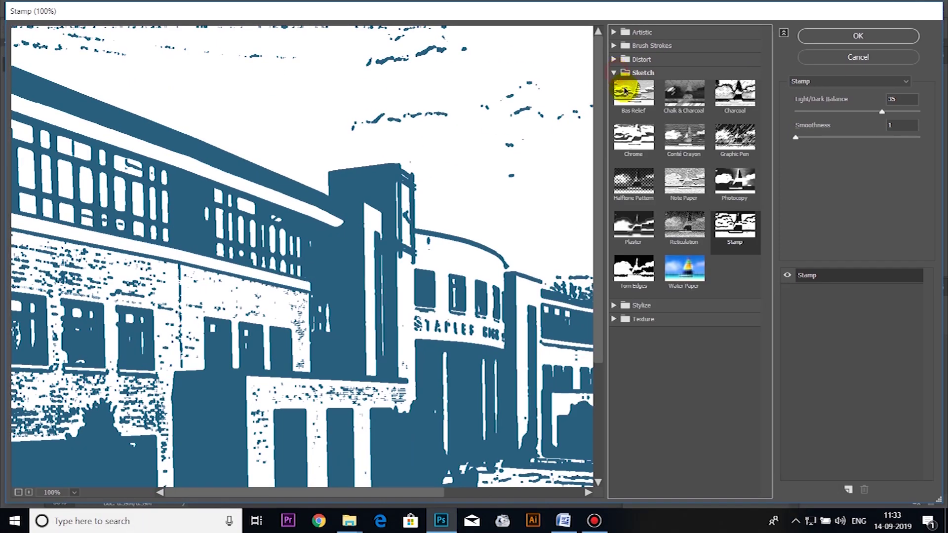
pyautogui.click(684, 226)
pyautogui.click(693, 258)
pyautogui.click(635, 268)
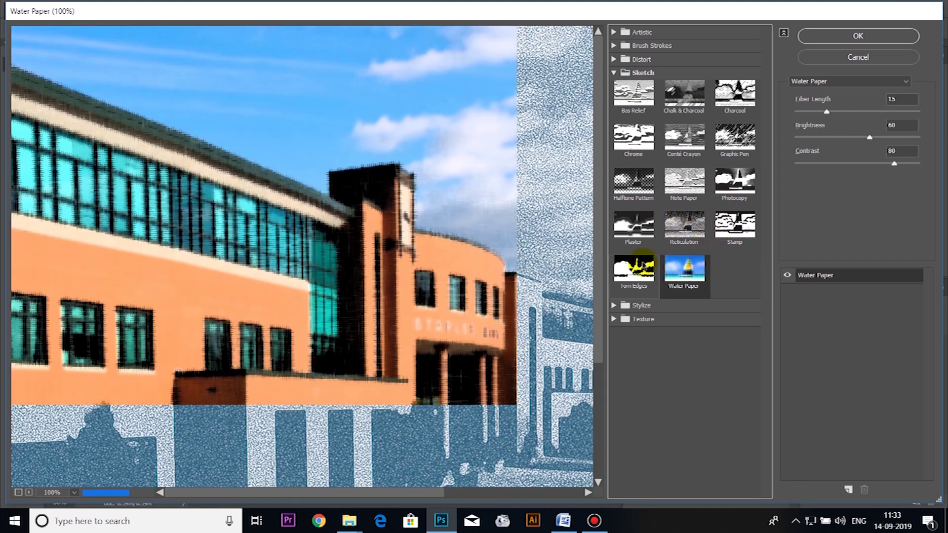
pyautogui.click(690, 228)
pyautogui.click(734, 185)
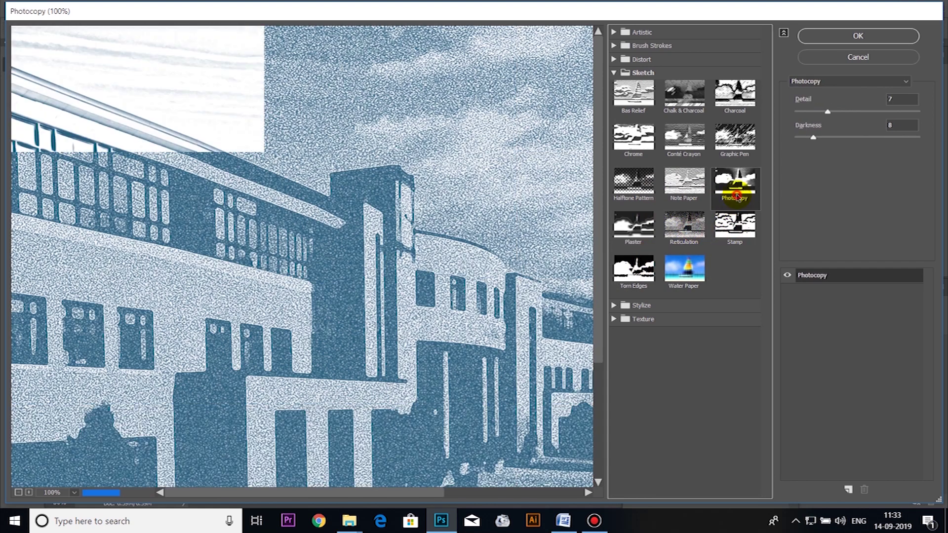
pyautogui.click(743, 230)
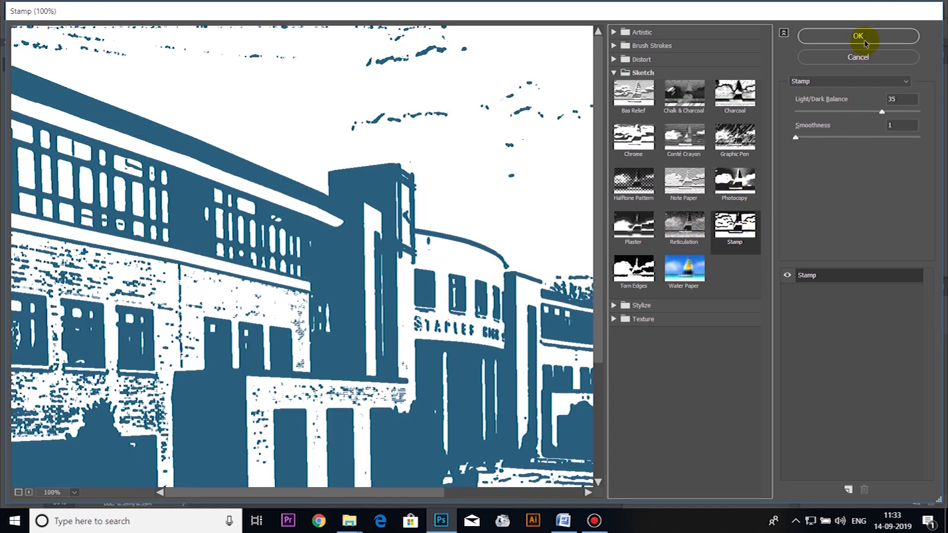
pyautogui.press('alt')
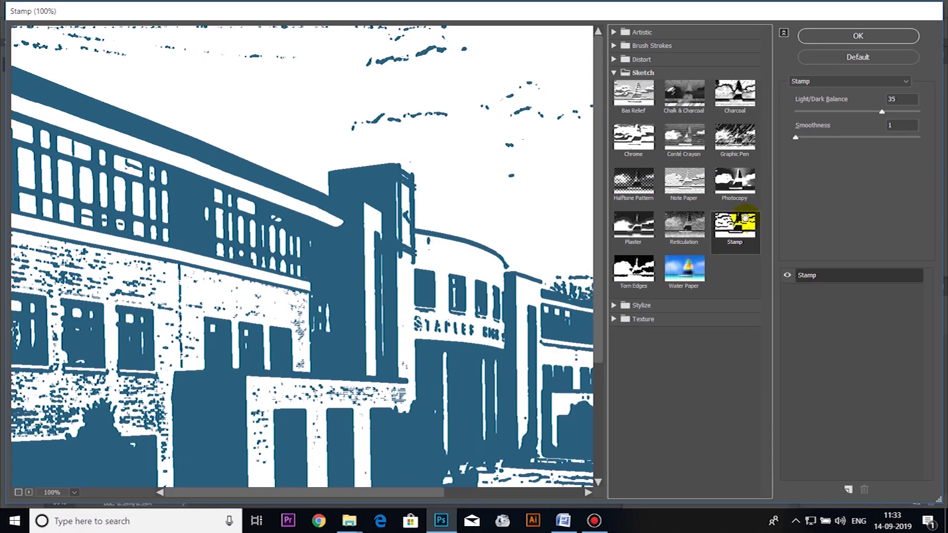
pyautogui.click(854, 35)
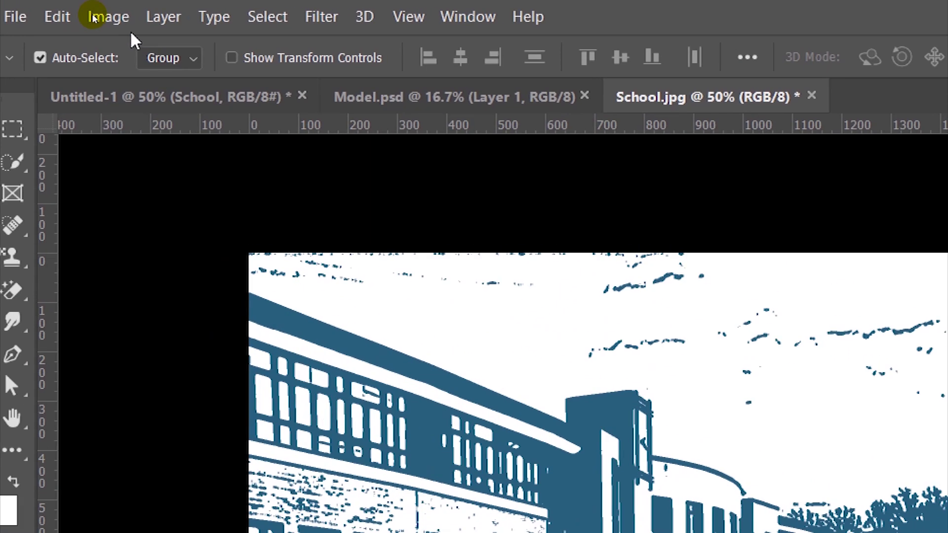
# Step: Convert the stamped school image to black and white with the Default preset, save it and return to the banner document
pyautogui.click(93, 16)
pyautogui.moveTo(183, 76)
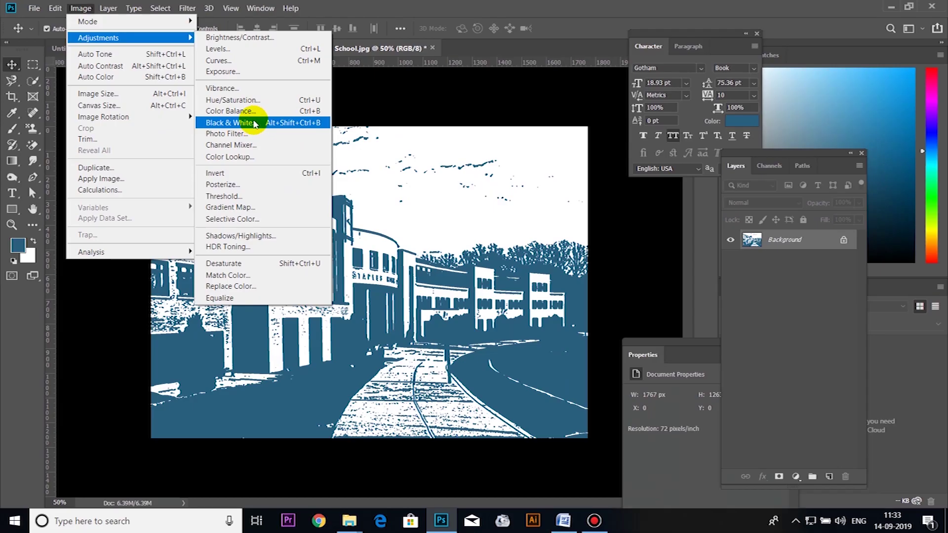
pyautogui.click(254, 123)
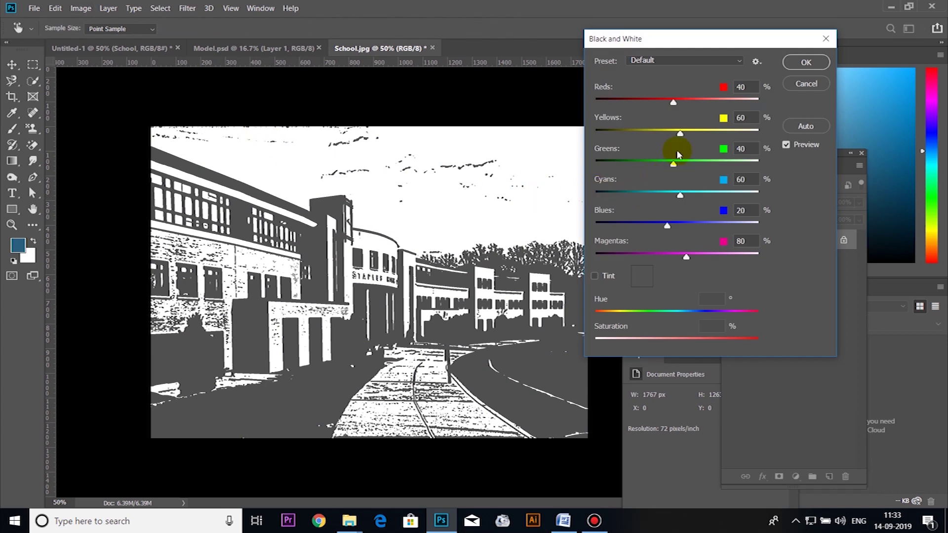
pyautogui.click(807, 64)
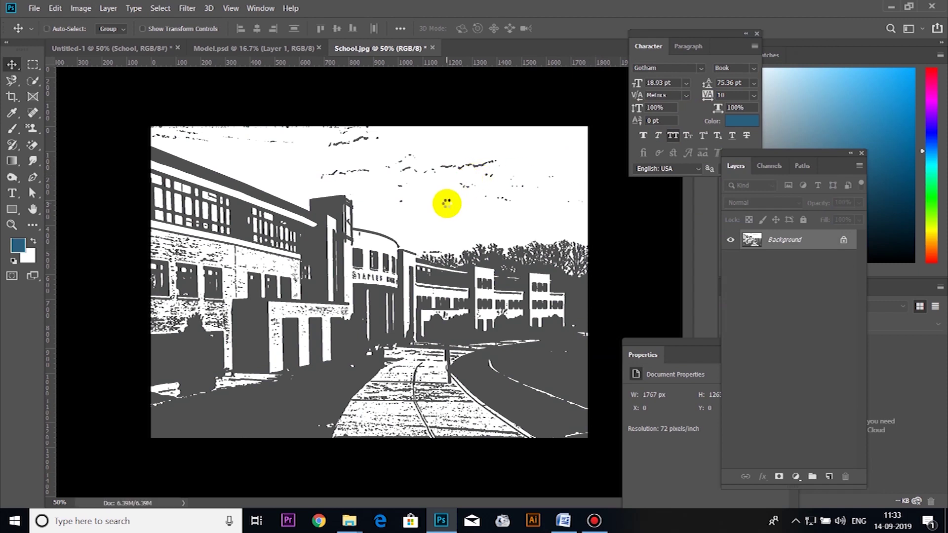
pyautogui.moveTo(446, 208); pyautogui.dragTo(325, 257)
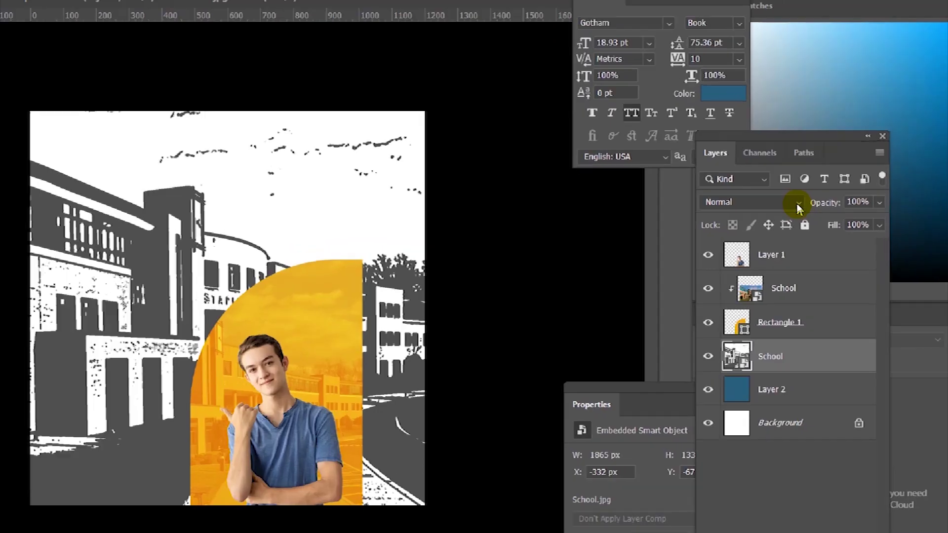
# Step: Set the blend mode of the black-and-white School layer above Layer 2 to Multiply
pyautogui.click(798, 203)
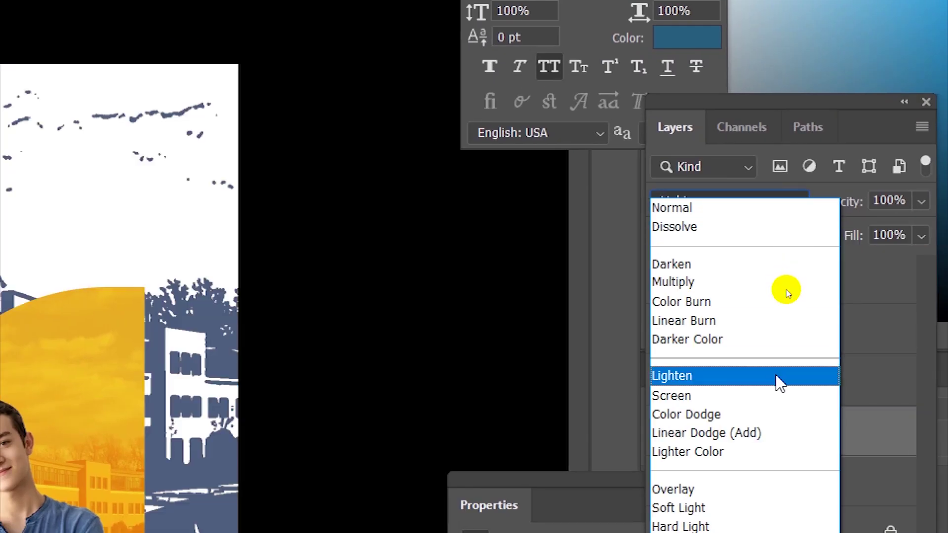
pyautogui.click(767, 289)
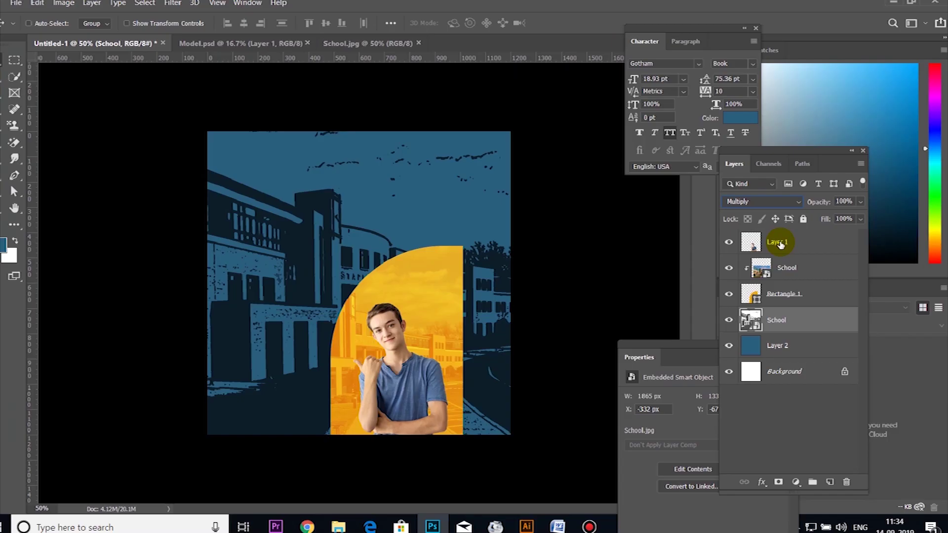
pyautogui.hotkey('ctrl', '1')
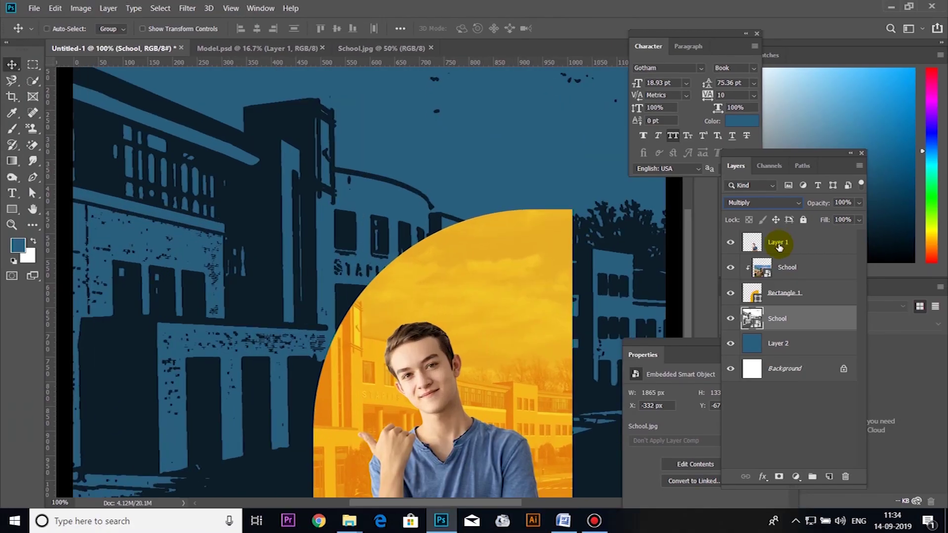
# Step: Lower the opacity of the Multiply-blended School layer above Layer 2 to 24%
pyautogui.hotkey('ctrl', '-')
pyautogui.hotkey('ctrl', '-')
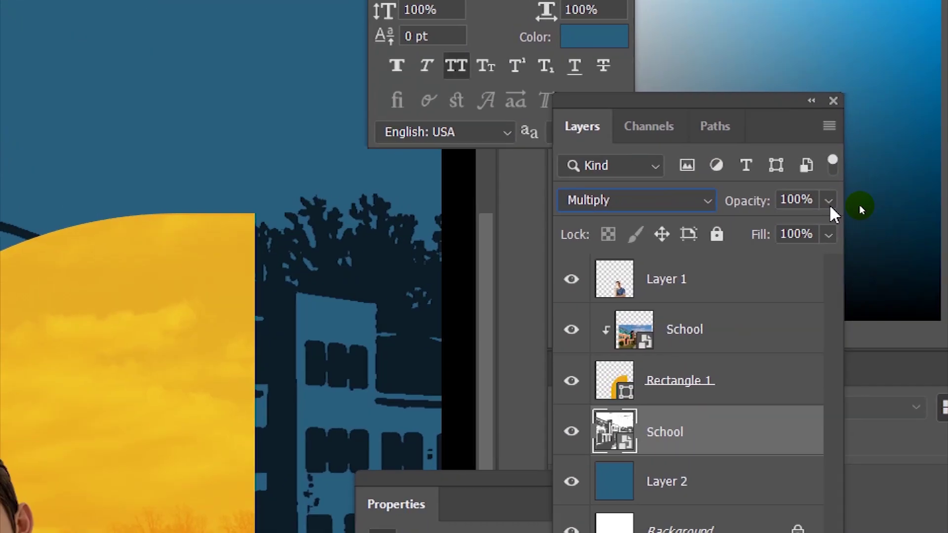
pyautogui.click(859, 203)
pyautogui.moveTo(859, 212); pyautogui.dragTo(827, 218)
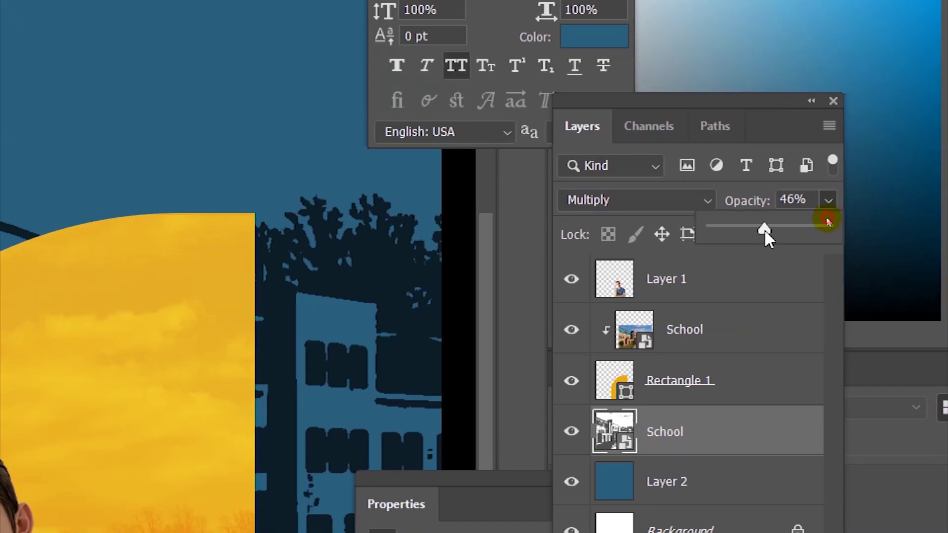
pyautogui.moveTo(763, 229); pyautogui.dragTo(739, 221)
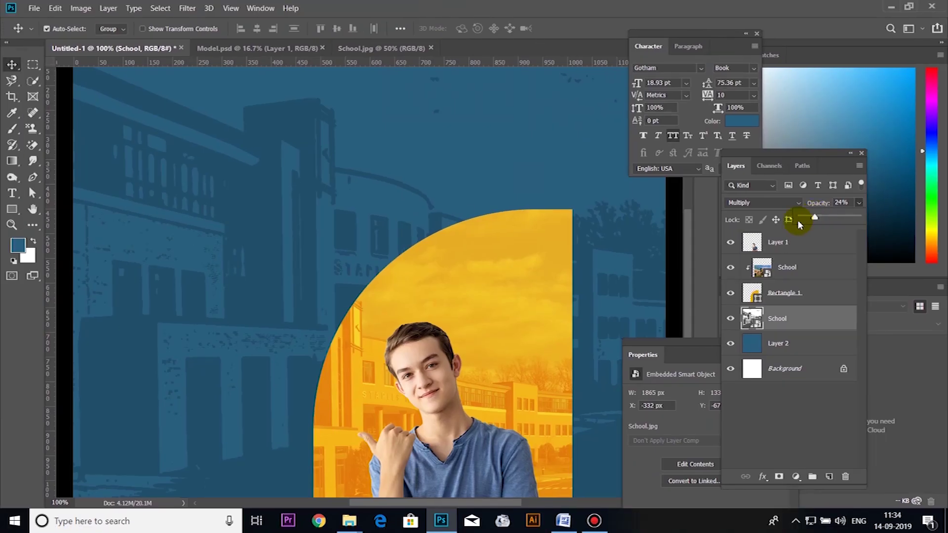
pyautogui.press('ctrl')
pyautogui.hotkey('ctrl', '0')
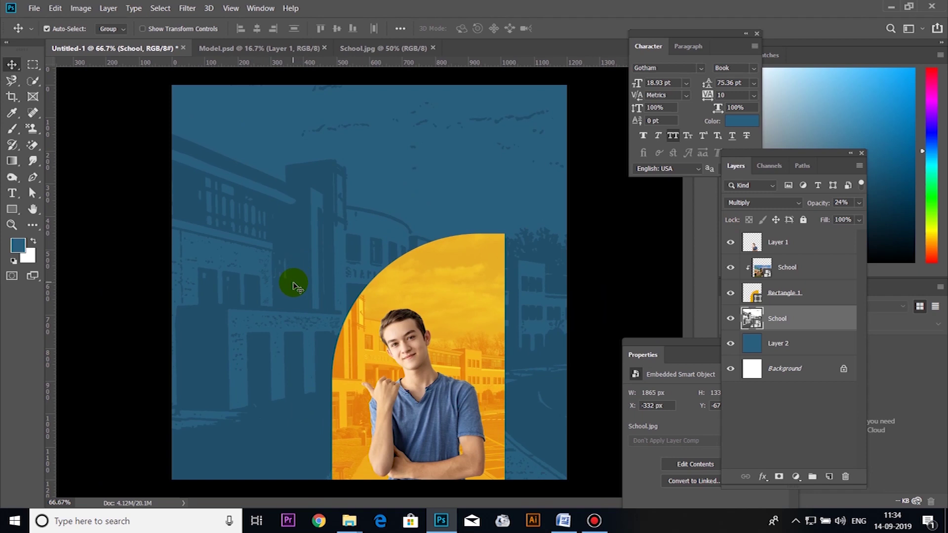
# Step: Duplicate the orange Rectangle 1 shape in place and move the original to the top of the layer stack, above Layer 1
pyautogui.click(402, 321)
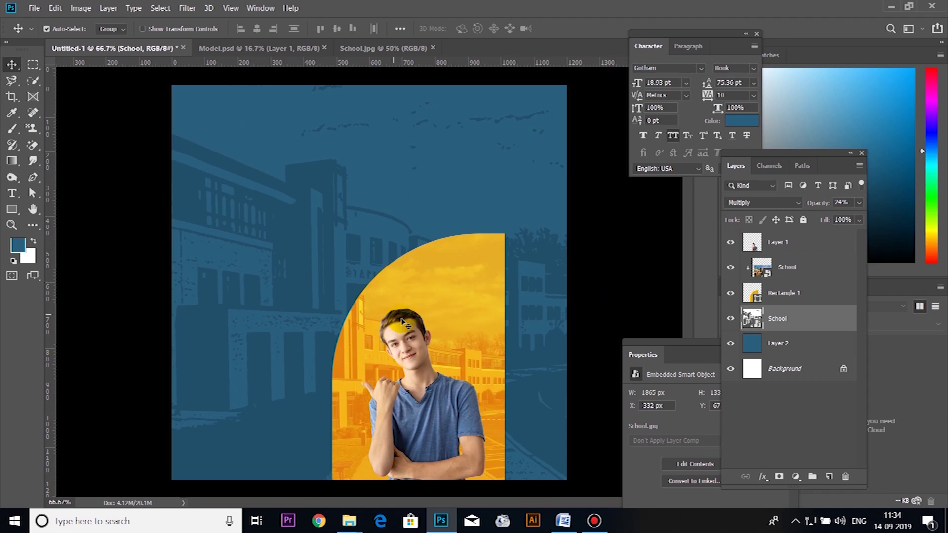
pyautogui.click(448, 321)
pyautogui.click(758, 299)
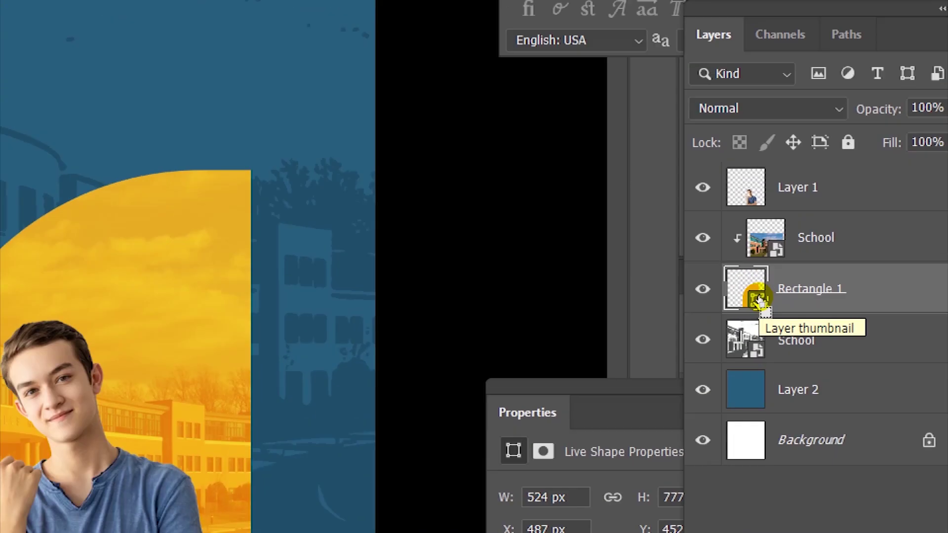
pyautogui.hotkey('ctrl', 'j')
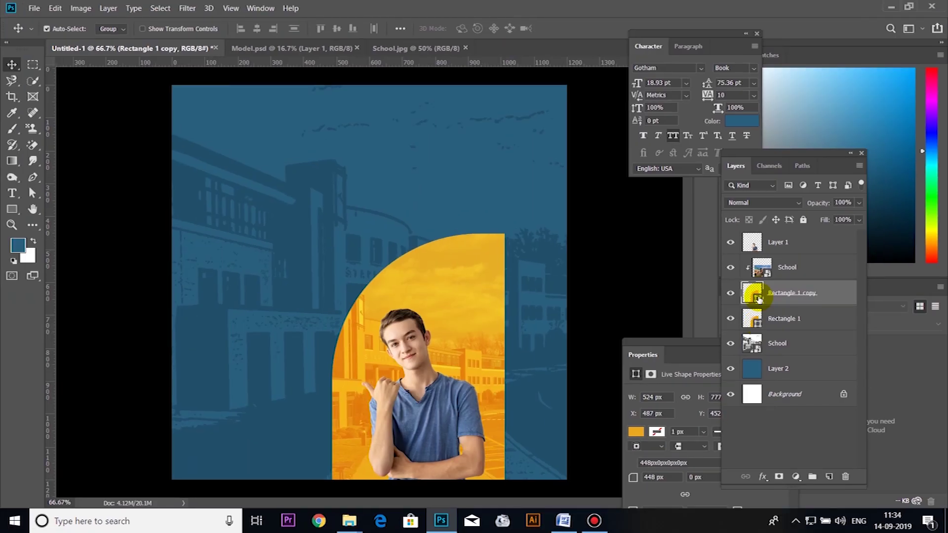
pyautogui.click(781, 322)
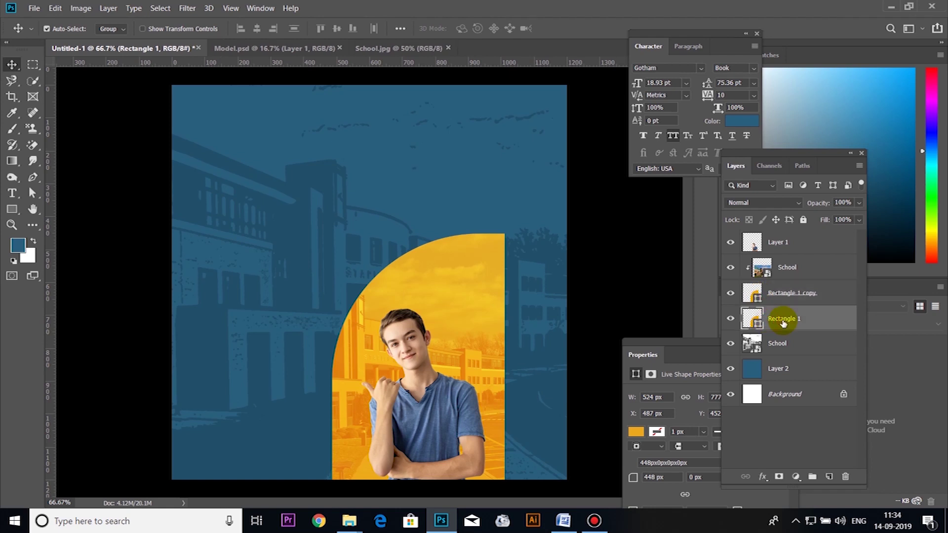
pyautogui.moveTo(778, 322); pyautogui.dragTo(797, 244)
pyautogui.click(495, 318)
pyautogui.moveTo(751, 318); pyautogui.dragTo(751, 251)
pyautogui.doubleClick(750, 246)
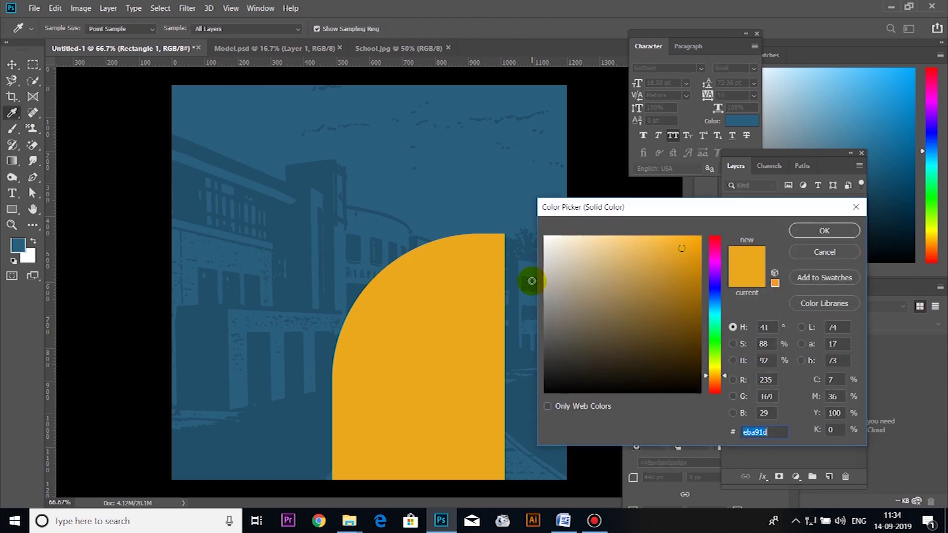
pyautogui.click(809, 251)
pyautogui.moveTo(508, 166)
pyautogui.mouseDown()
pyautogui.moveTo(546, 184)
pyautogui.moveTo(529, 173)
pyautogui.mouseUp()
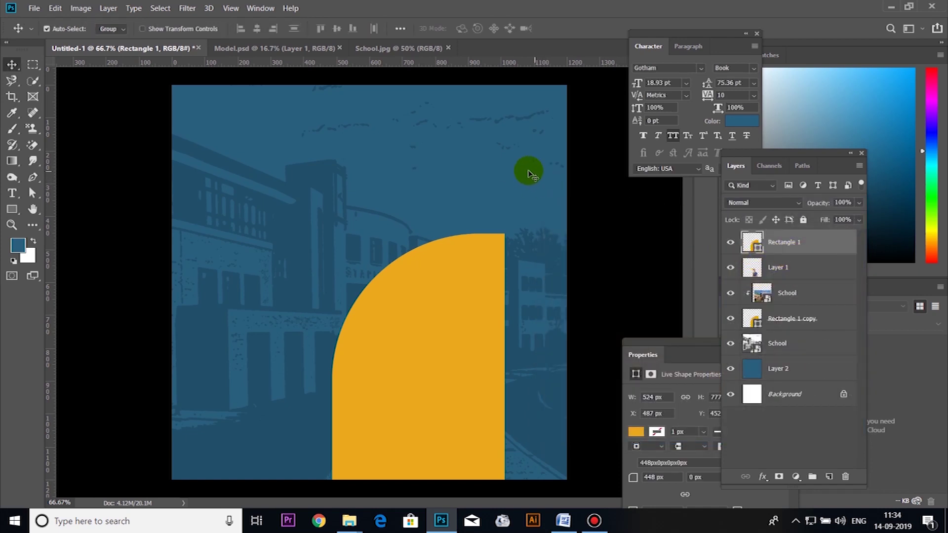
# Step: Give the topmost Rectangle 1 shape a white stroke with a width of 4 px
pyautogui.moveTo(669, 358)
pyautogui.mouseDown()
pyautogui.moveTo(674, 344)
pyautogui.moveTo(654, 295)
pyautogui.mouseUp()
pyautogui.click(636, 381)
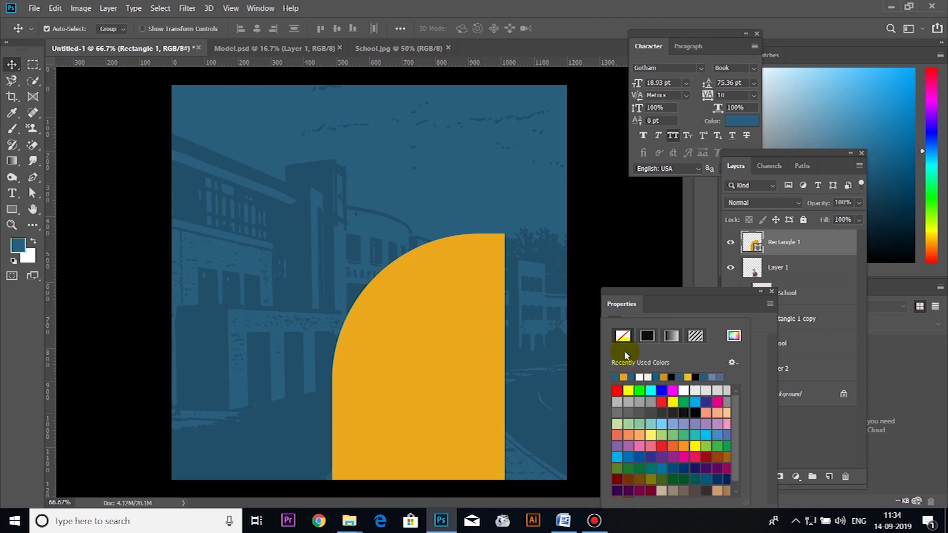
pyautogui.click(648, 376)
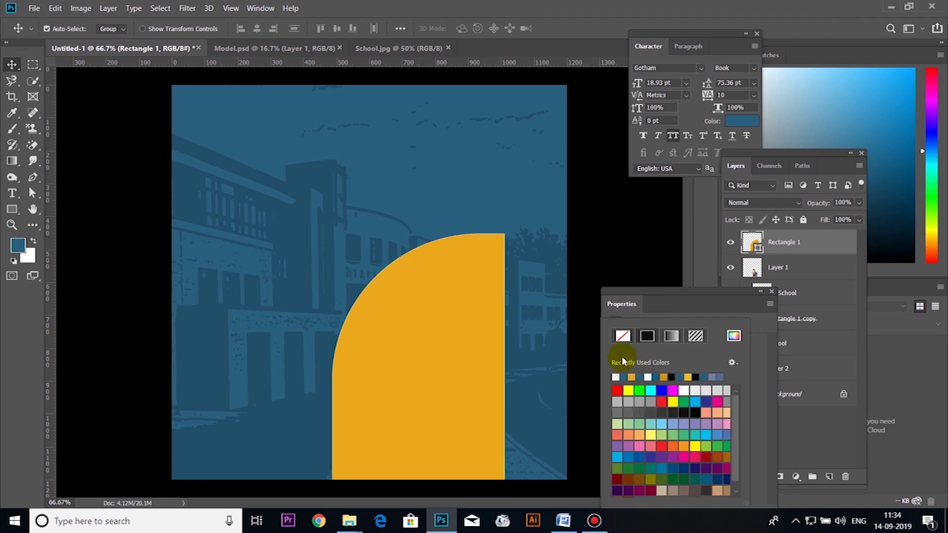
pyautogui.click(733, 335)
pyautogui.click(830, 230)
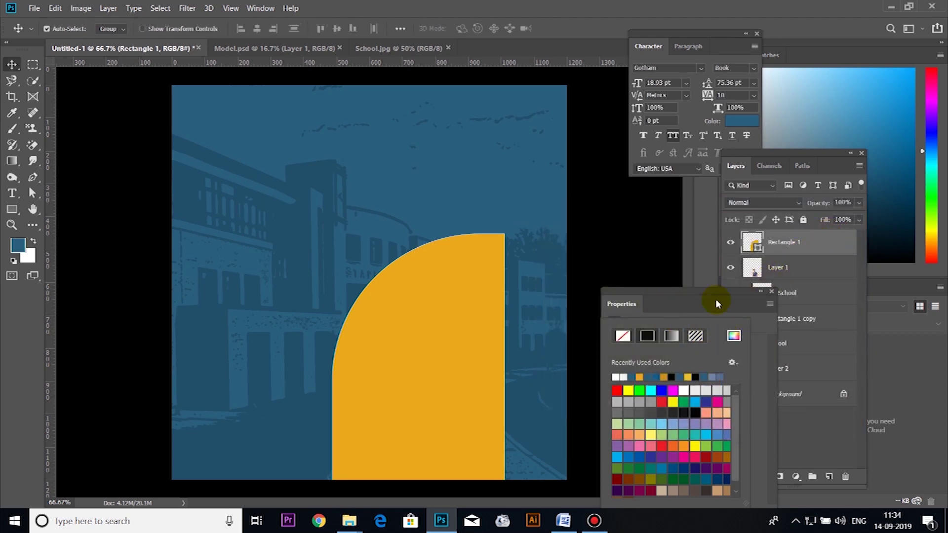
pyautogui.click(759, 339)
pyautogui.click(681, 381)
pyautogui.moveTo(693, 397); pyautogui.dragTo(701, 395)
pyautogui.click(667, 383)
pyautogui.write('4')
pyautogui.press('Return')
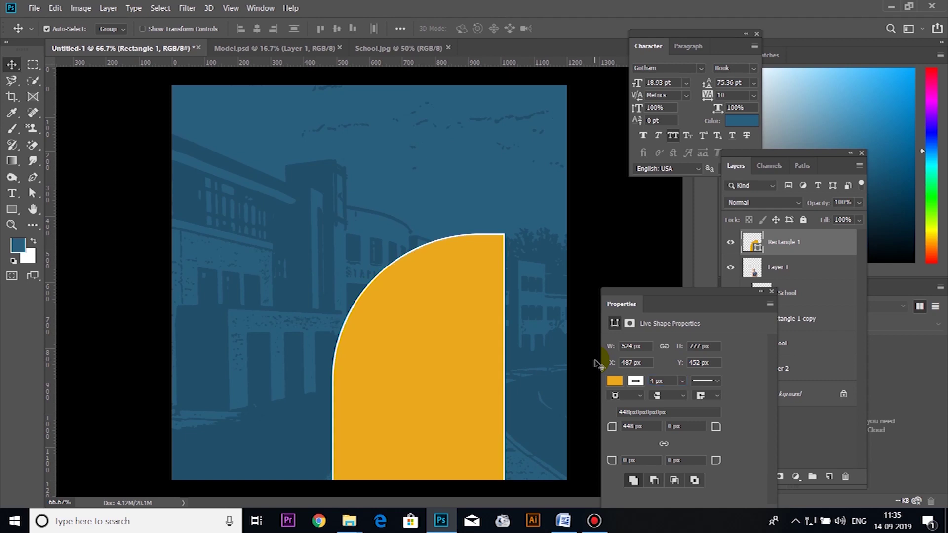
# Step: Remove the fill of the topmost Rectangle 1 so only its outline covers the model and orange shape
pyautogui.click(615, 382)
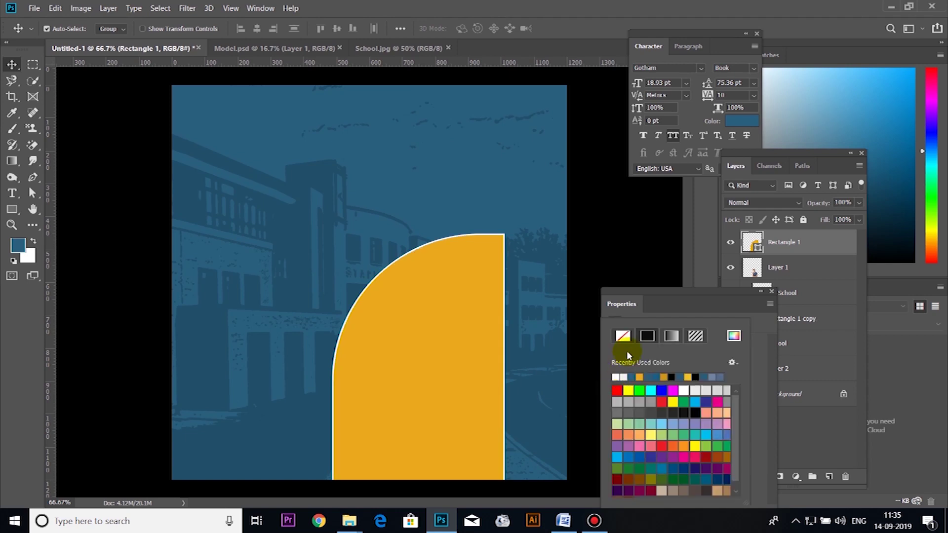
pyautogui.click(631, 342)
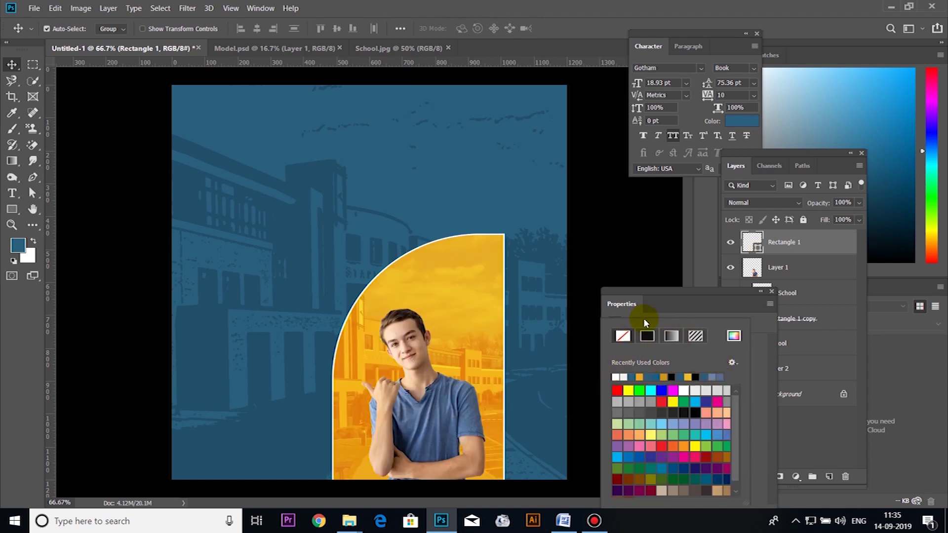
pyautogui.click(758, 329)
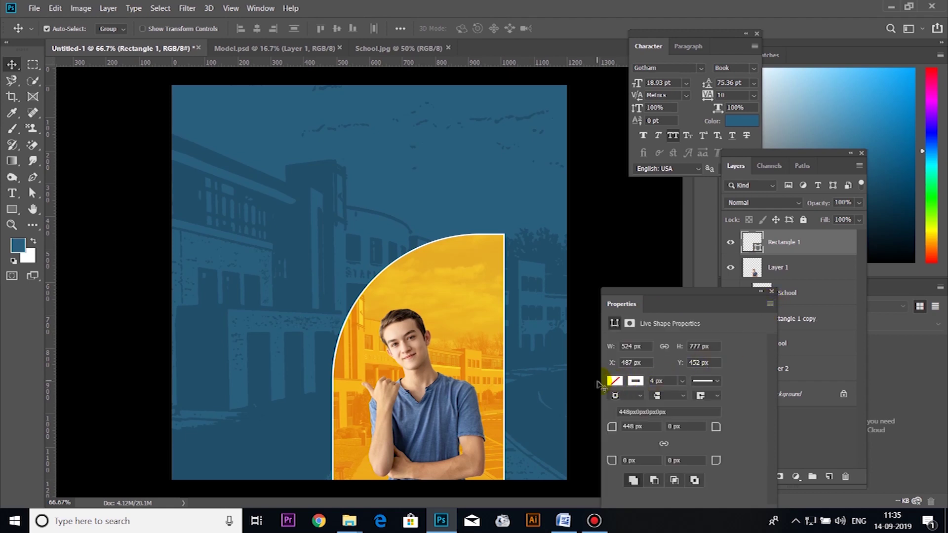
pyautogui.click(545, 376)
pyautogui.moveTo(688, 290); pyautogui.dragTo(639, 314)
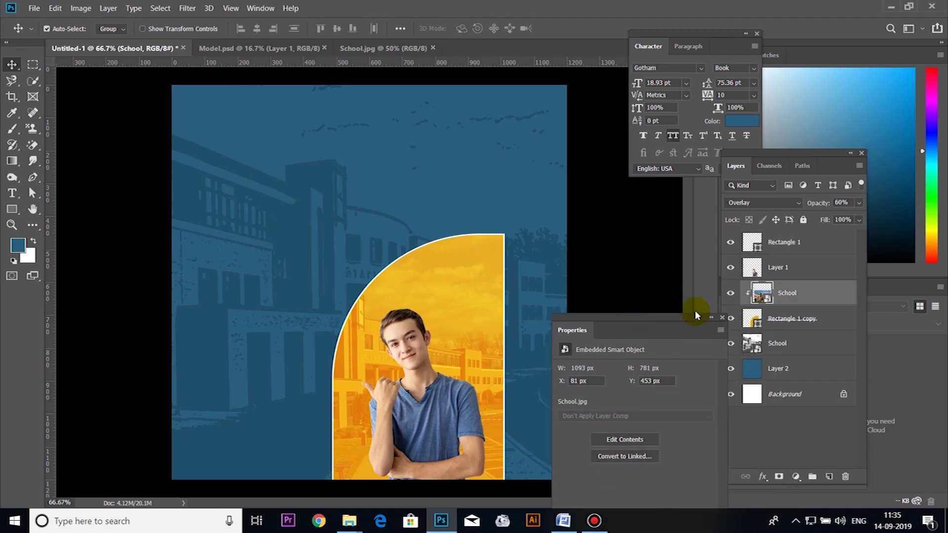
# Step: Offset the Rectangle 1 outline up and left to about X 455, Y 420 px and shorten it to about 741 px high
pyautogui.click(760, 242)
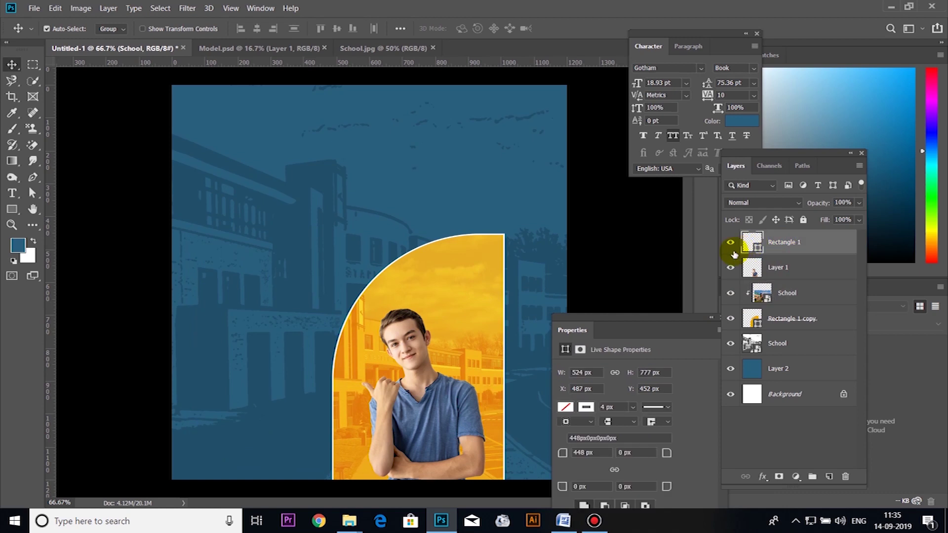
pyautogui.hotkey('ctrl', 't')
pyautogui.moveTo(450, 341); pyautogui.dragTo(442, 321)
pyautogui.moveTo(402, 217); pyautogui.dragTo(416, 219)
pyautogui.moveTo(434, 253); pyautogui.dragTo(431, 249)
pyautogui.moveTo(414, 210); pyautogui.dragTo(418, 261)
pyautogui.press('Return')
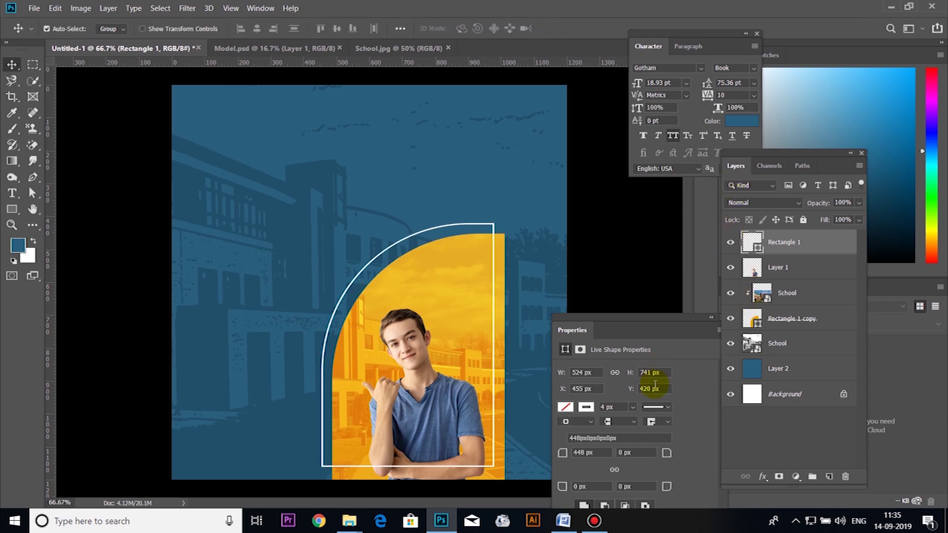
# Step: Set the outline's stroke width to 5 px and nudge the shape down to Y 423 px
pyautogui.click(614, 406)
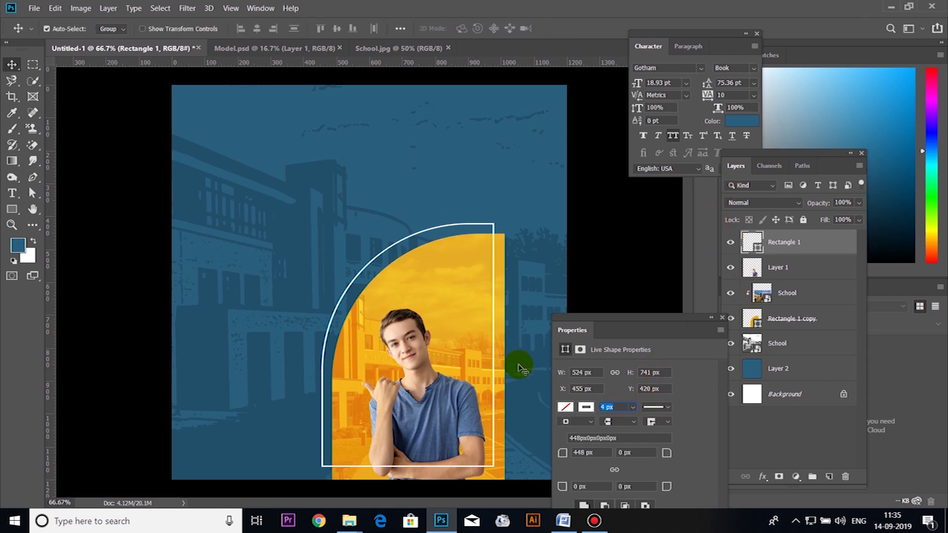
pyautogui.write('5')
pyautogui.press('Return')
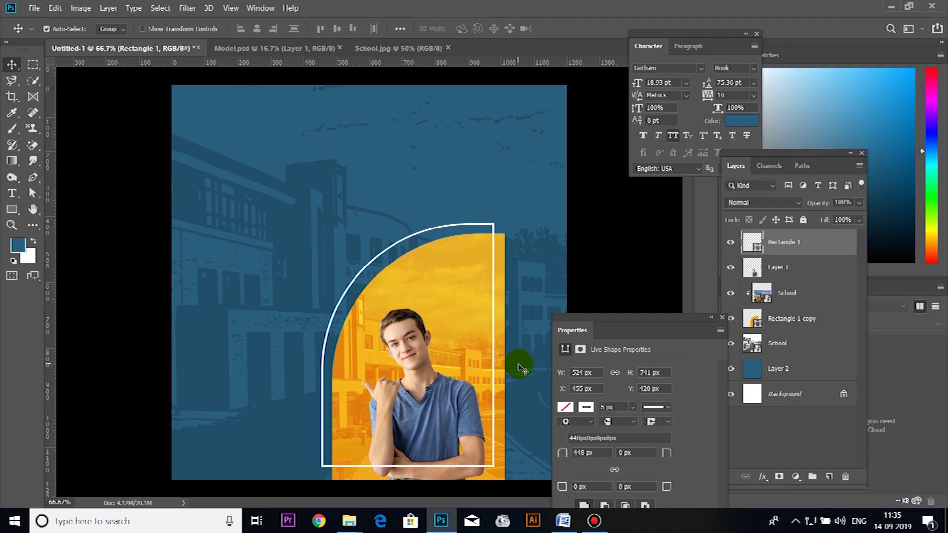
pyautogui.press('Down')
pyautogui.press('Down')
# Step: Reduce the opacity of the Rectangle 1 outline layer to 70%
pyautogui.click(826, 247)
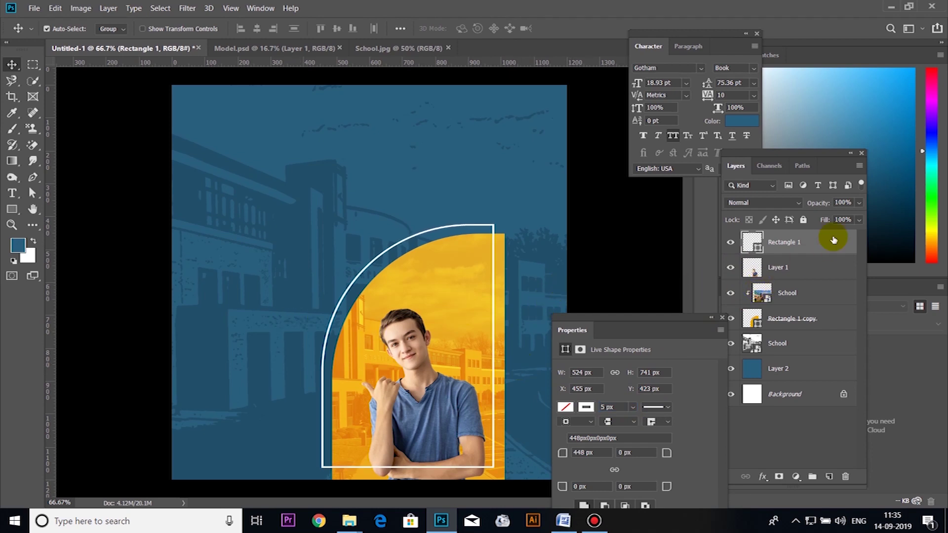
pyautogui.click(860, 203)
pyautogui.moveTo(839, 220); pyautogui.dragTo(834, 221)
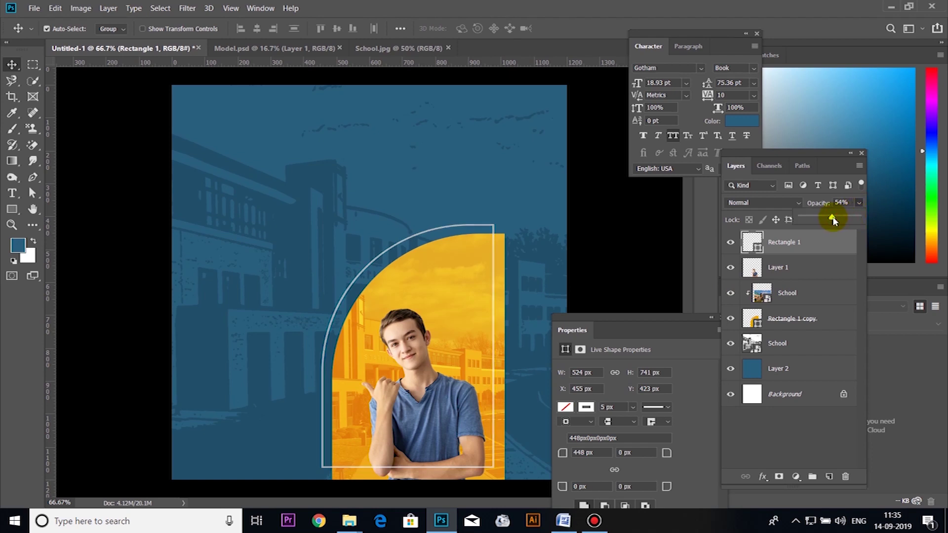
pyautogui.click(849, 204)
pyautogui.write('70')
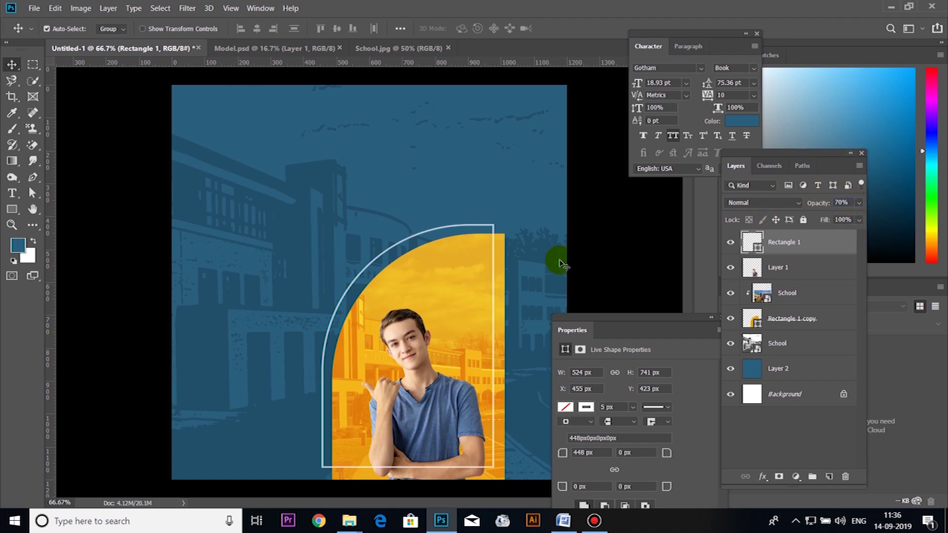
# Step: Switch to the Content document in Word, copy the line "A Great Place To Learn" and return to the banner
pyautogui.scroll(-2, 400, 253)
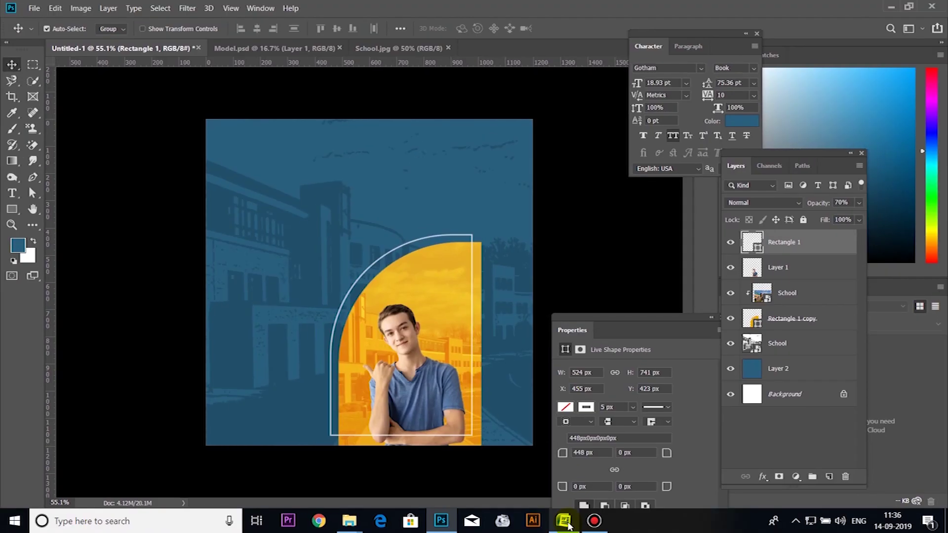
pyautogui.click(568, 517)
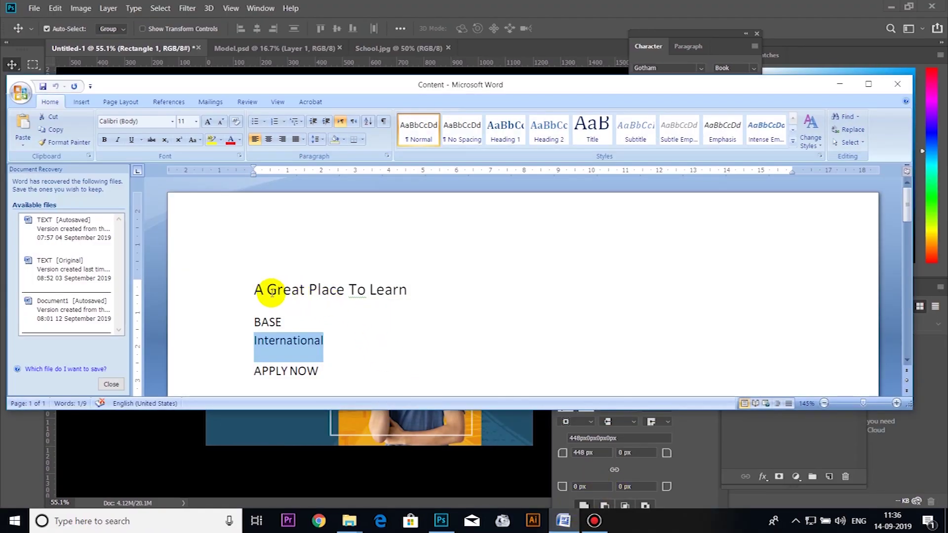
pyautogui.moveTo(254, 290); pyautogui.dragTo(431, 286)
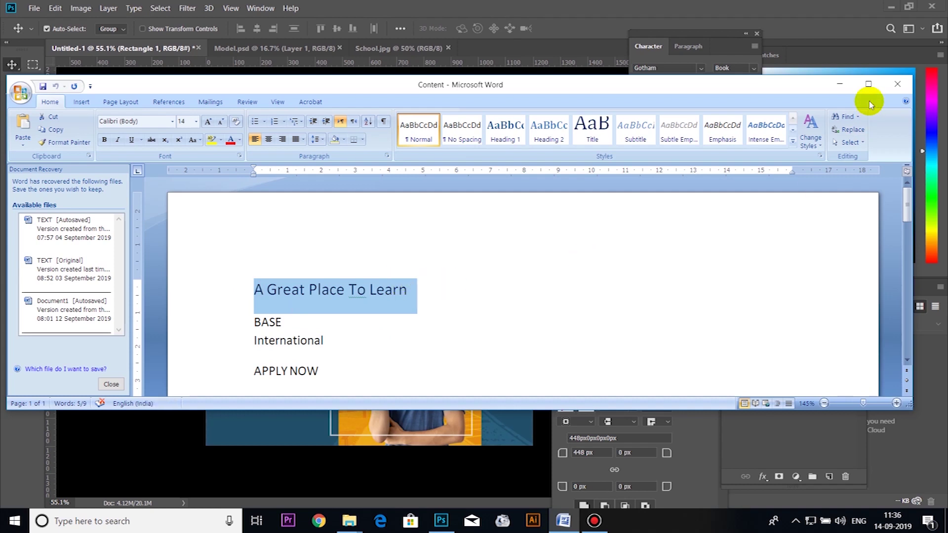
pyautogui.click(839, 84)
# Step: Paste "A Great Place To Learn" as white Gotham Book text above the orange shape, enlarge it to 52.93 pt and turn off All Caps
pyautogui.click(359, 209)
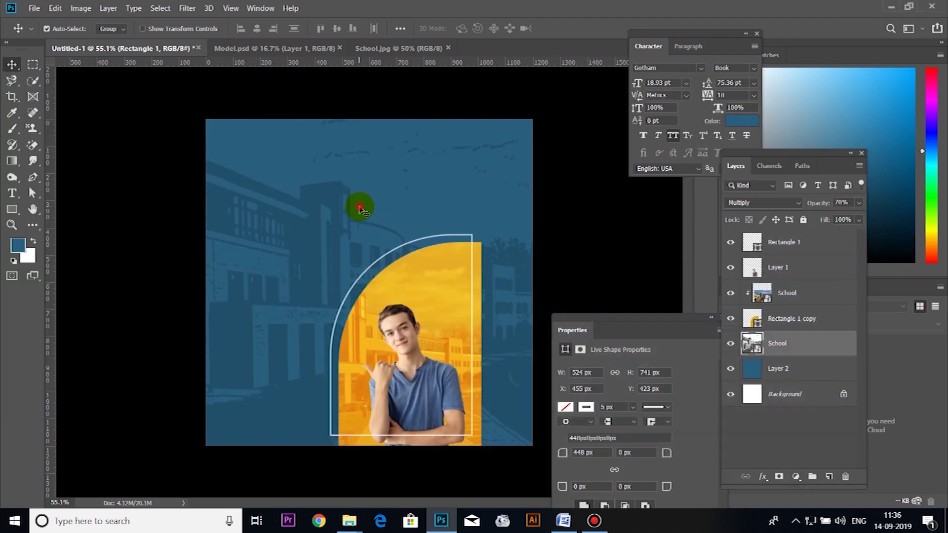
pyautogui.press('t')
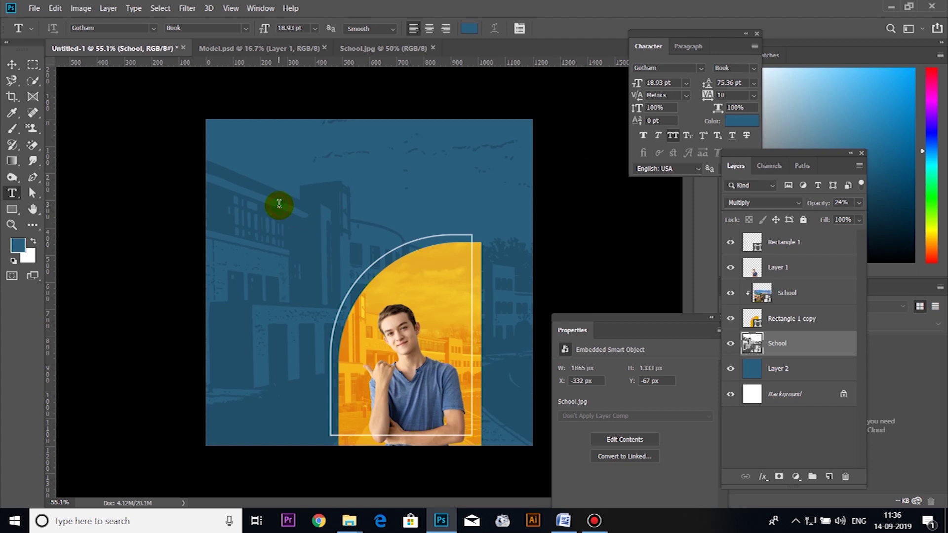
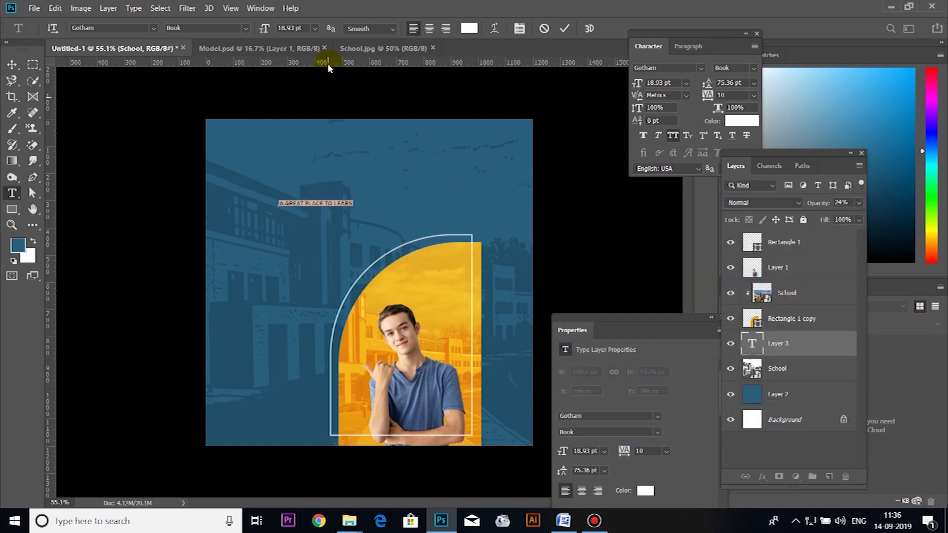
pyautogui.moveTo(264, 29); pyautogui.dragTo(285, 60)
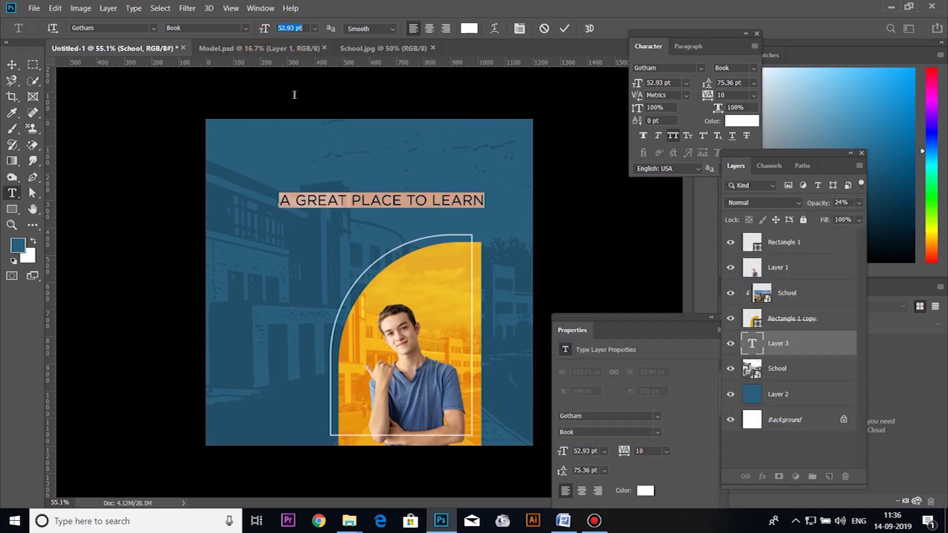
pyautogui.moveTo(306, 232); pyautogui.dragTo(285, 265)
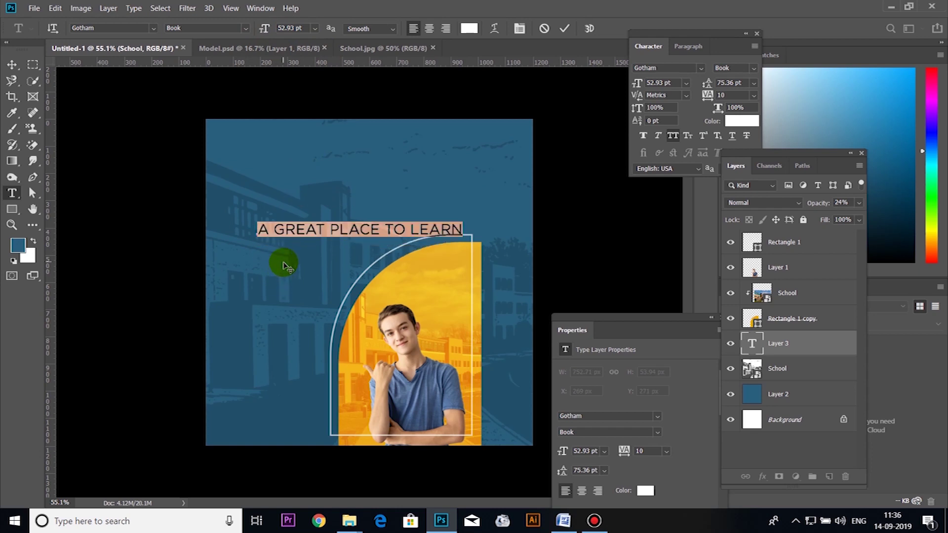
pyautogui.click(673, 136)
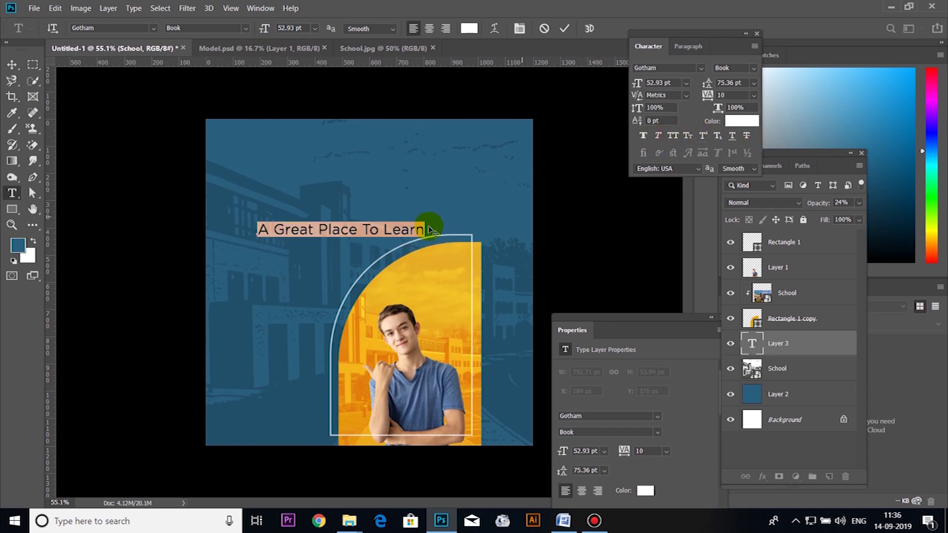
# Step: Cut "A Great" out of the heading line and paste it as a separate text layer above "Place To Learn"
pyautogui.click(339, 229)
pyautogui.moveTo(315, 229); pyautogui.dragTo(226, 207)
pyautogui.hotkey('ctrl', 'c')
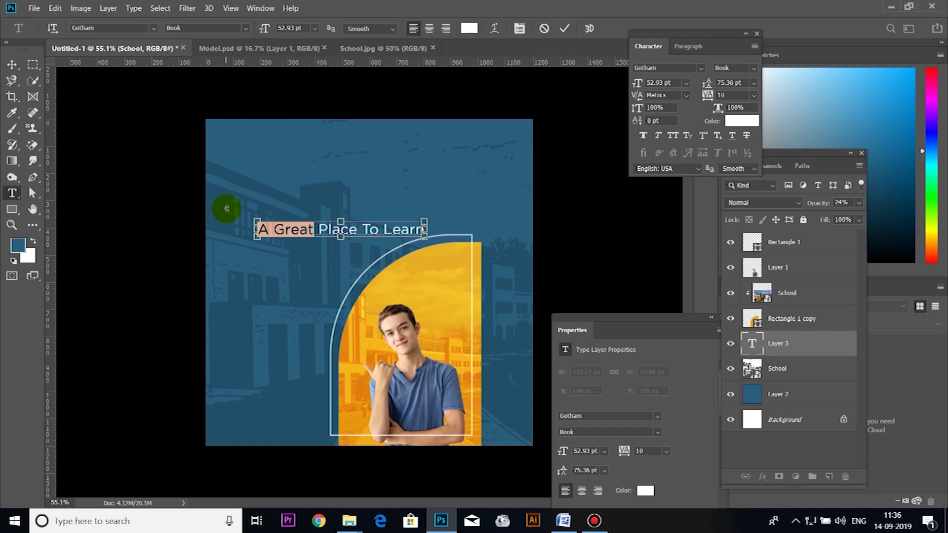
pyautogui.press('BackSpace')
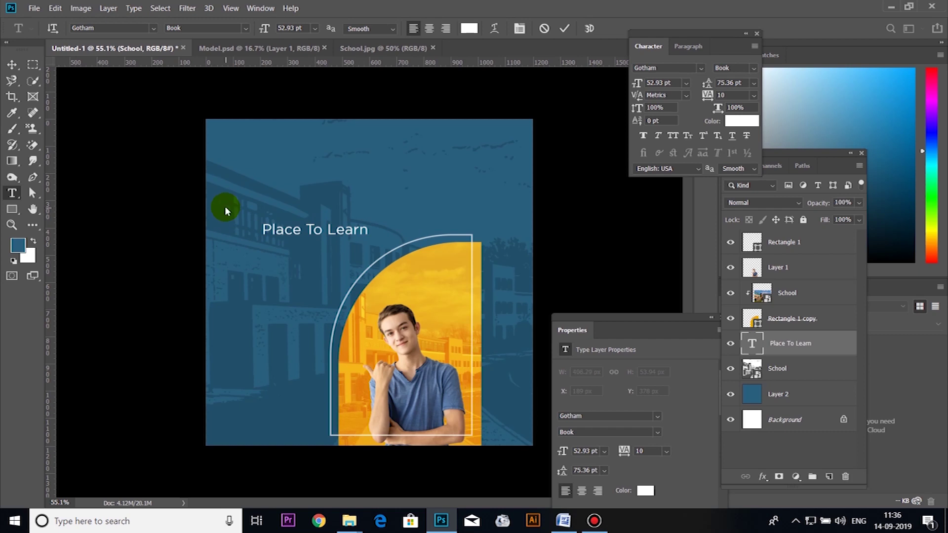
pyautogui.click(227, 210)
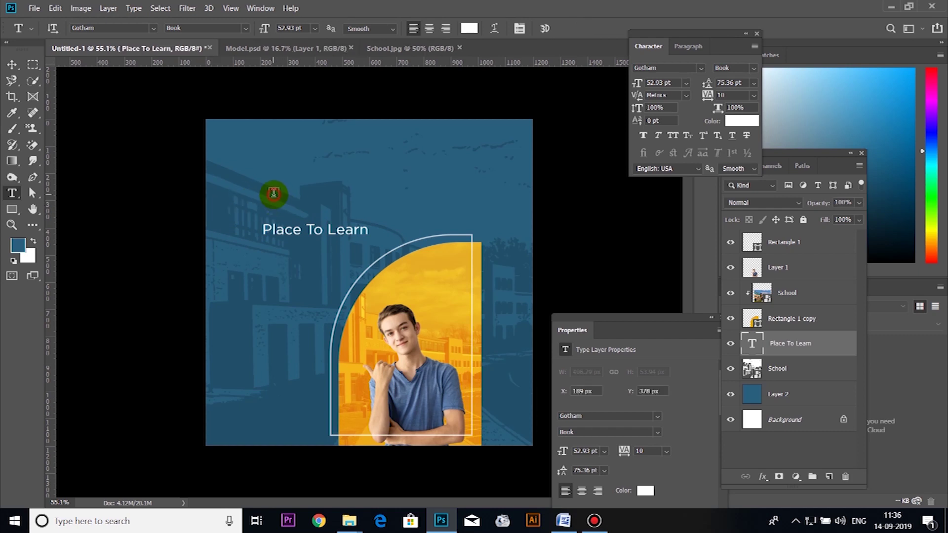
pyautogui.click(273, 193)
pyautogui.hotkey('ctrl', 'v')
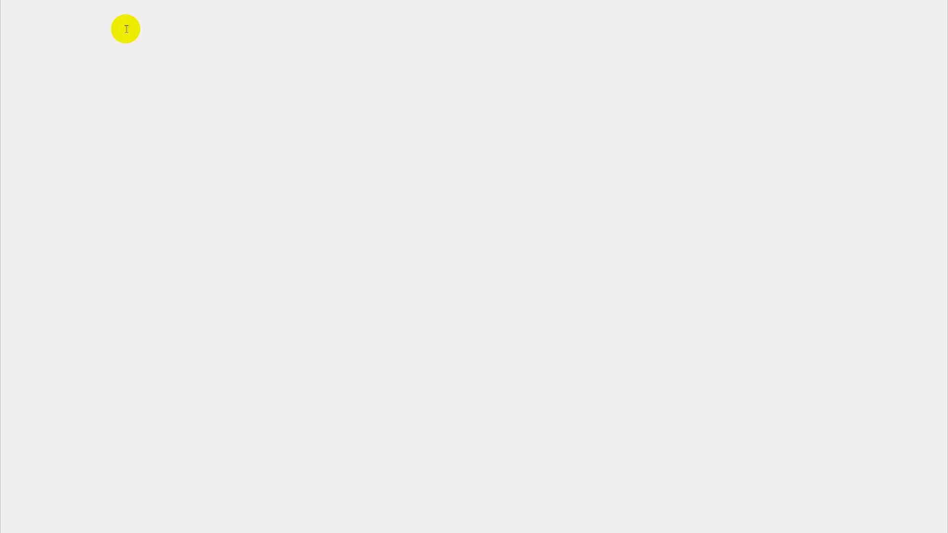
# Step: Set the "A Great" text in the Gula FREE Regular font
pyautogui.write('GU')
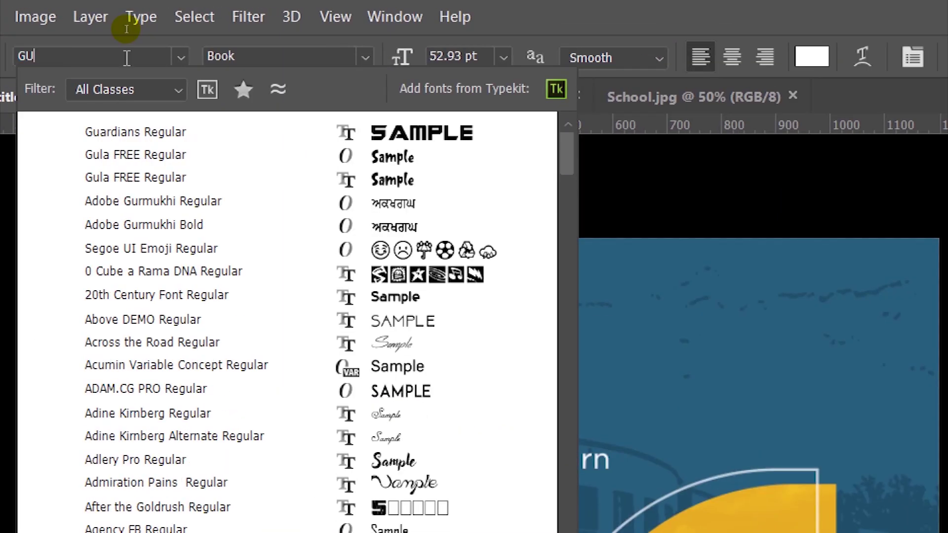
pyautogui.press('Escape')
pyautogui.click(120, 54)
pyautogui.write('GUL')
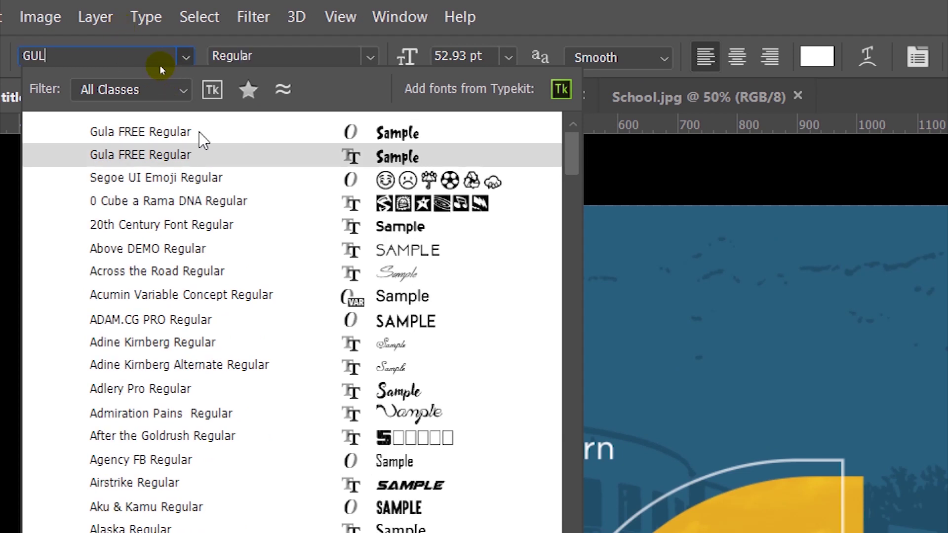
pyautogui.click(200, 132)
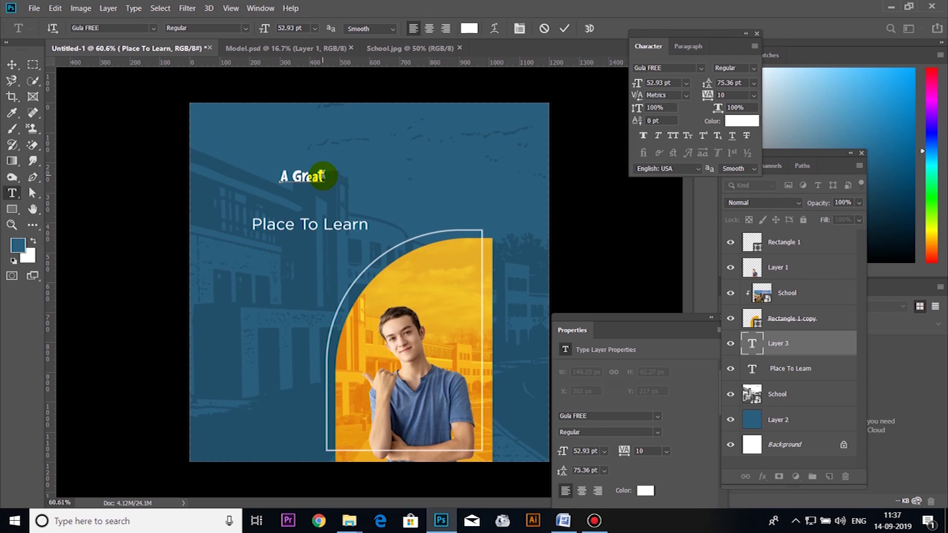
pyautogui.click(262, 173)
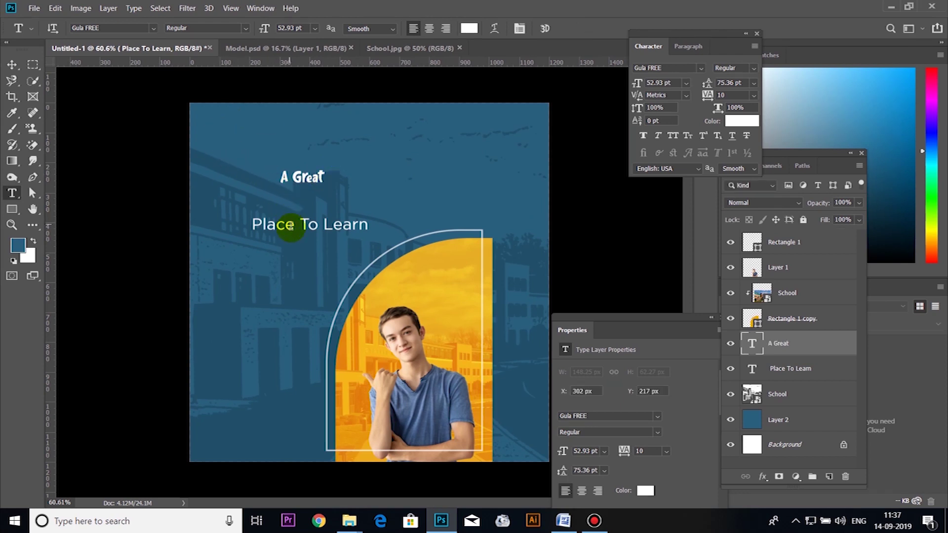
# Step: Cut "Place" out of the remaining heading line and paste it as its own text layer near "A Great"
pyautogui.click(290, 226)
pyautogui.moveTo(295, 226); pyautogui.dragTo(236, 217)
pyautogui.hotkey('ctrl', 'c')
pyautogui.press('BackSpace')
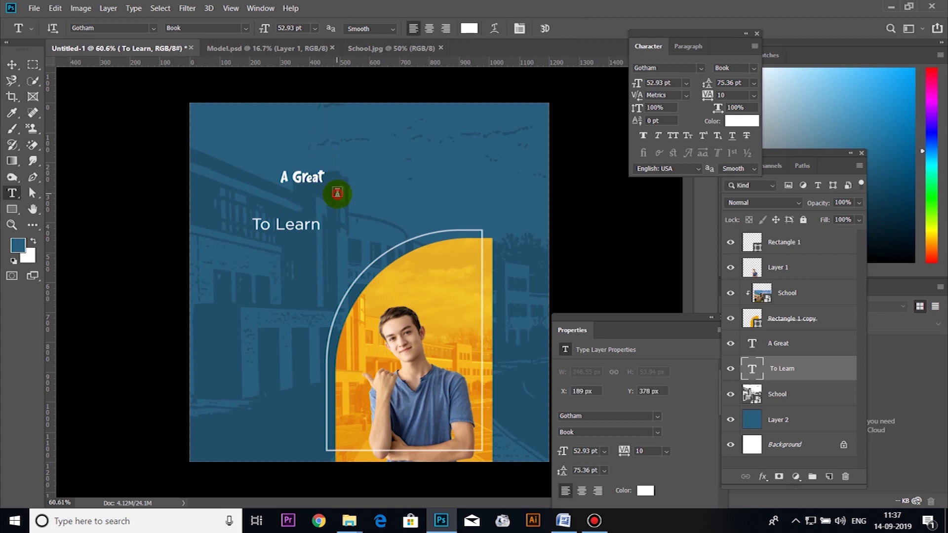
pyautogui.click(338, 191)
pyautogui.hotkey('ctrl', 'v')
# Step: Set "Place" in Gula FREE Regular and position it directly beneath "A Great"
pyautogui.click(154, 28)
pyautogui.scroll(-1, 168, 148)
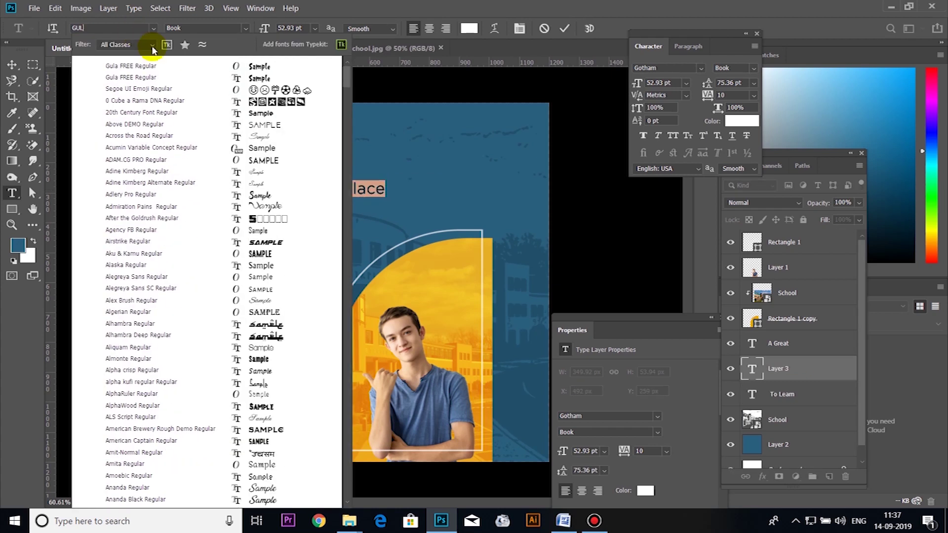
pyautogui.click(170, 70)
pyautogui.hotkey('ctrl', 'Return')
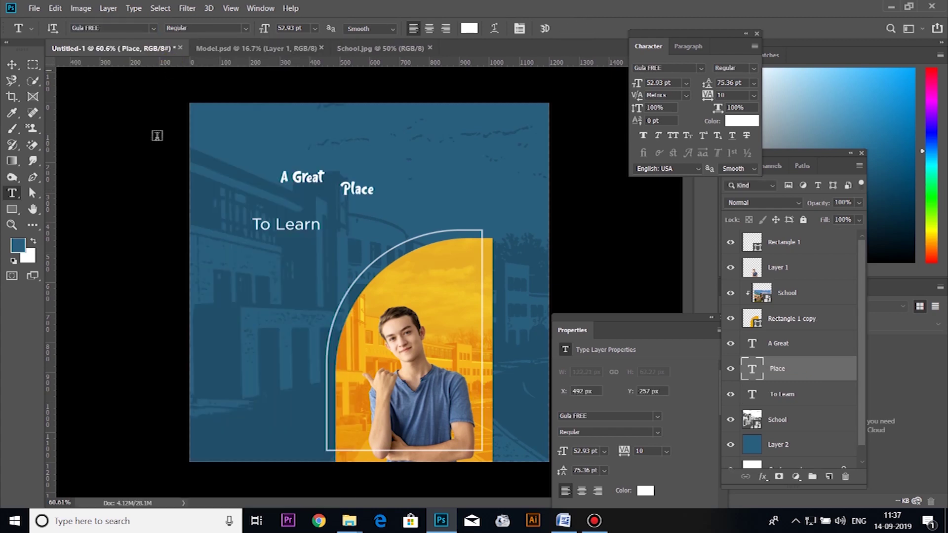
pyautogui.press('v')
pyautogui.moveTo(346, 193); pyautogui.dragTo(301, 203)
# Step: Remove "To" from the "To Learn" line and recreate it as a separate text layer beside "Place"
pyautogui.scroll(3, 293, 194)
pyautogui.scroll(1, 293, 193)
pyautogui.click(284, 256)
pyautogui.moveTo(283, 256); pyautogui.dragTo(213, 238)
pyautogui.press('t')
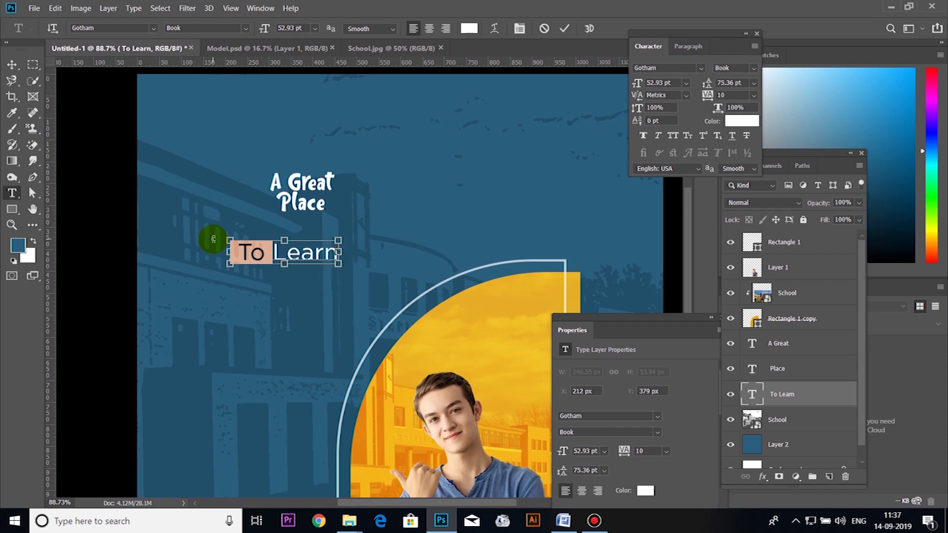
pyautogui.click(216, 243)
pyautogui.hotkey('ctrl', 'Return')
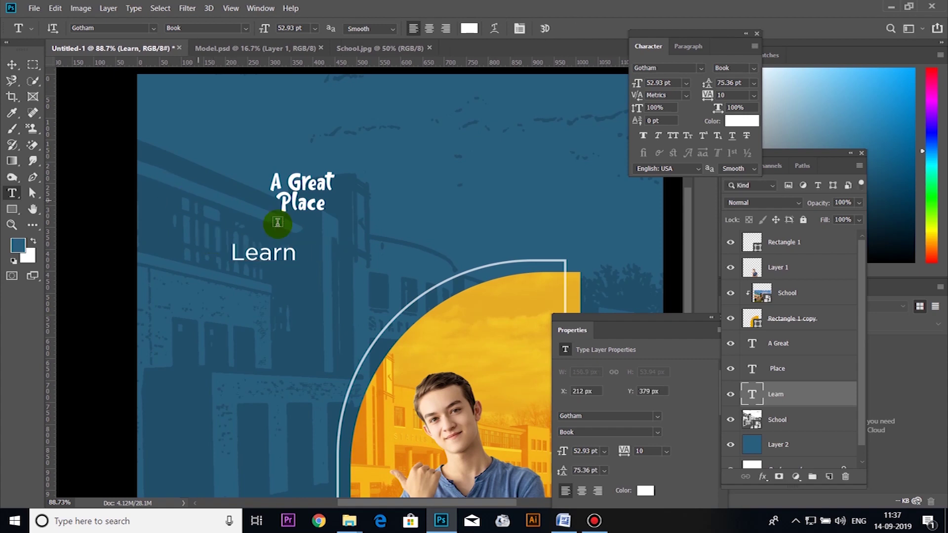
pyautogui.click(339, 219)
pyautogui.write('To')
pyautogui.hotkey('ctrl', 'a')
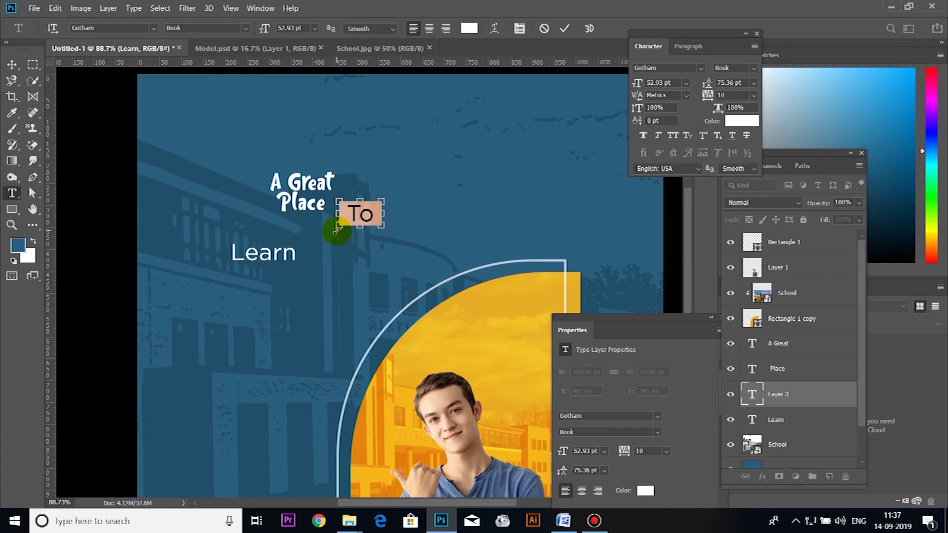
# Step: Set the "To" text in the Gula FREE Regular font
pyautogui.click(118, 28)
pyautogui.scroll(-10, 121, 148)
pyautogui.click(120, 67)
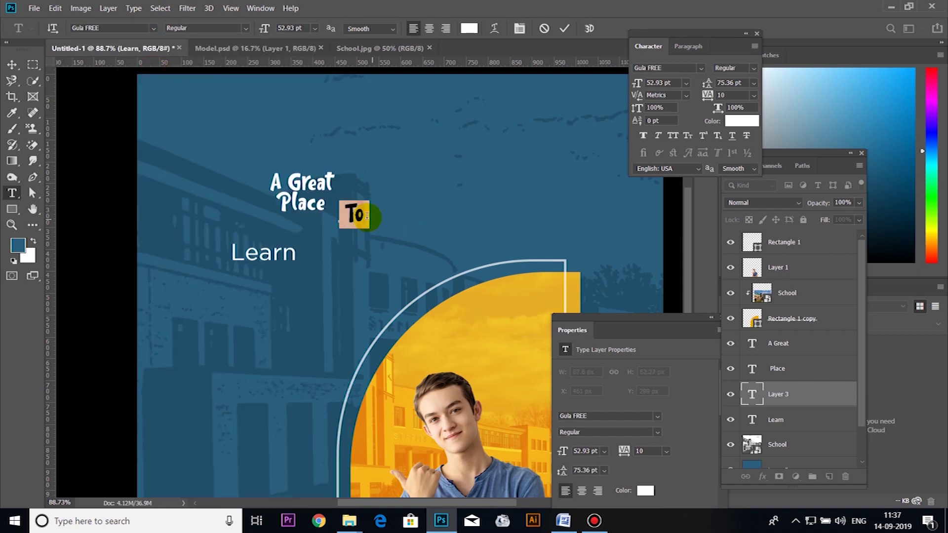
pyautogui.hotkey('ctrl', 'Return')
# Step: Set the "Learn" text in the Gula FREE Regular font
pyautogui.click(239, 264)
pyautogui.hotkey('ctrl', 'a')
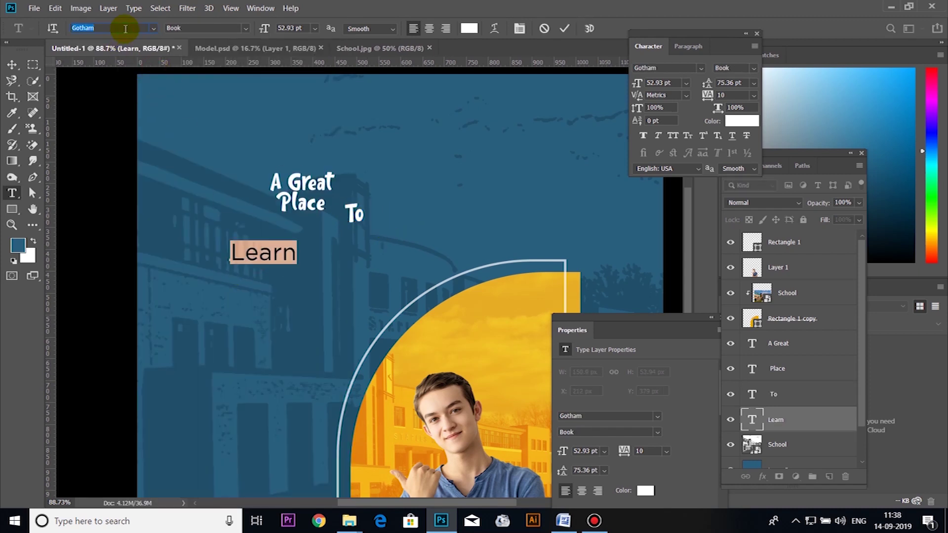
pyautogui.click(123, 28)
pyautogui.write('GUL')
pyautogui.click(120, 66)
pyautogui.hotkey('ctrl', 'Return')
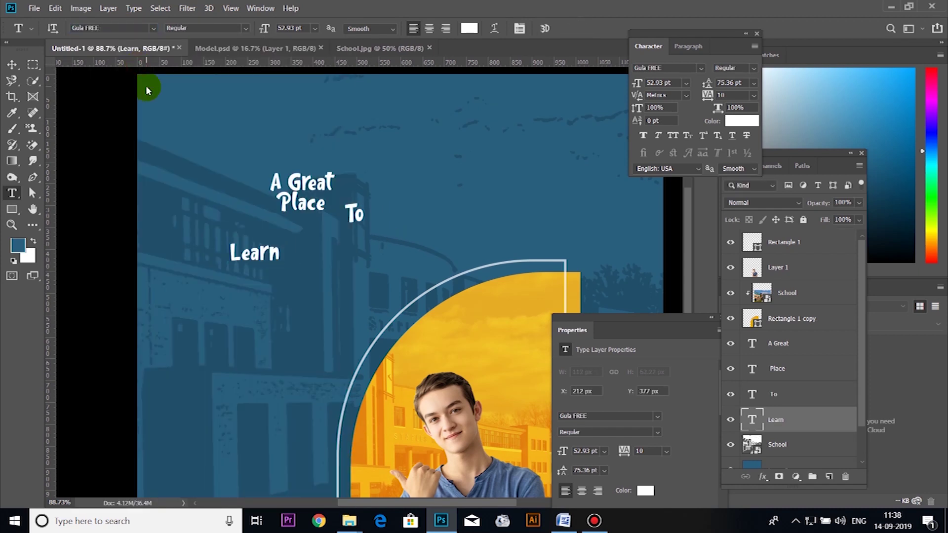
# Step: Place "To" at the upper right end of "Place" and scale it down to 23.6 pt
pyautogui.scroll(-2, 313, 203)
pyautogui.press('v')
pyautogui.click(313, 201)
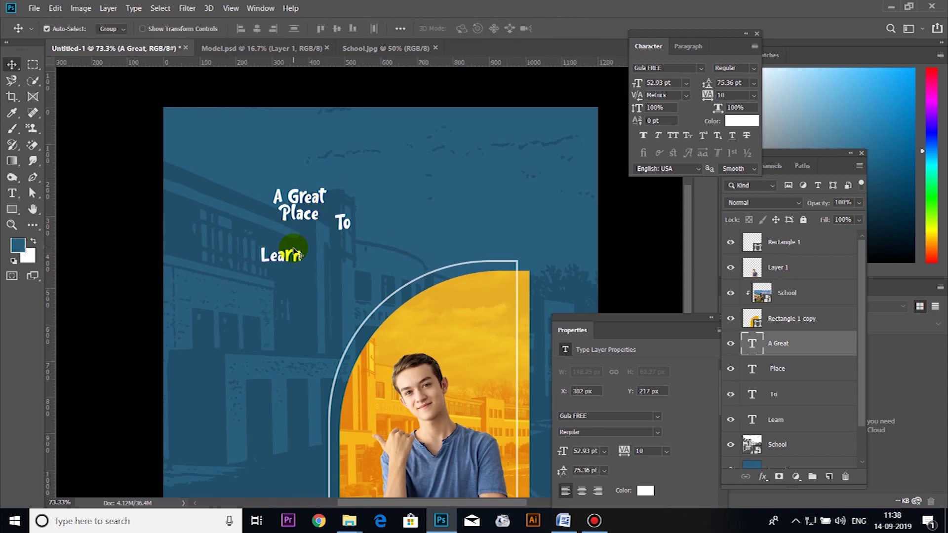
pyautogui.scroll(2, 323, 225)
pyautogui.scroll(3, 323, 225)
pyautogui.moveTo(376, 245); pyautogui.dragTo(343, 232)
pyautogui.hotkey('ctrl', 't')
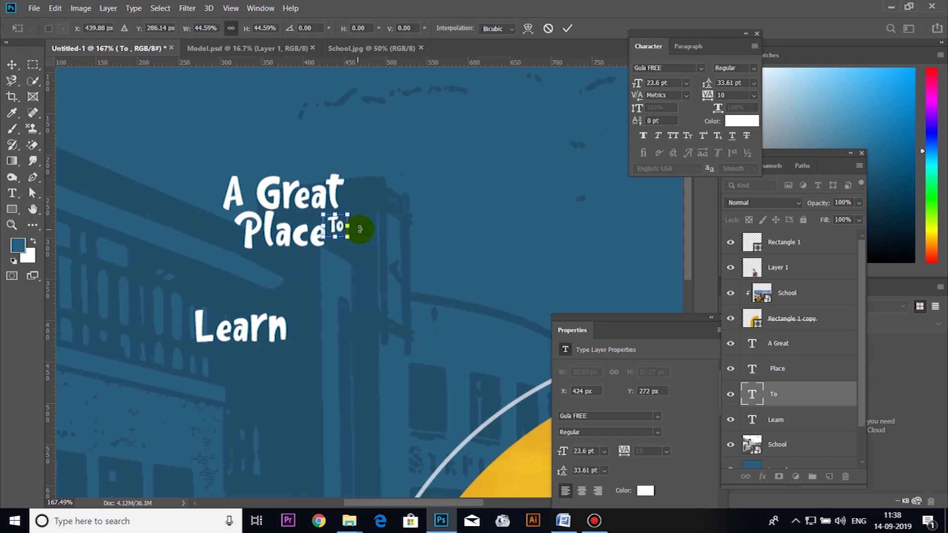
pyautogui.press('Return')
# Step: Move "Learn" directly beneath "Place" and enlarge it to 83.68 pt, about 158% of its size
pyautogui.moveTo(255, 332); pyautogui.dragTo(354, 324)
pyautogui.hotkey('ctrl', 't')
pyautogui.moveTo(308, 287); pyautogui.dragTo(348, 277)
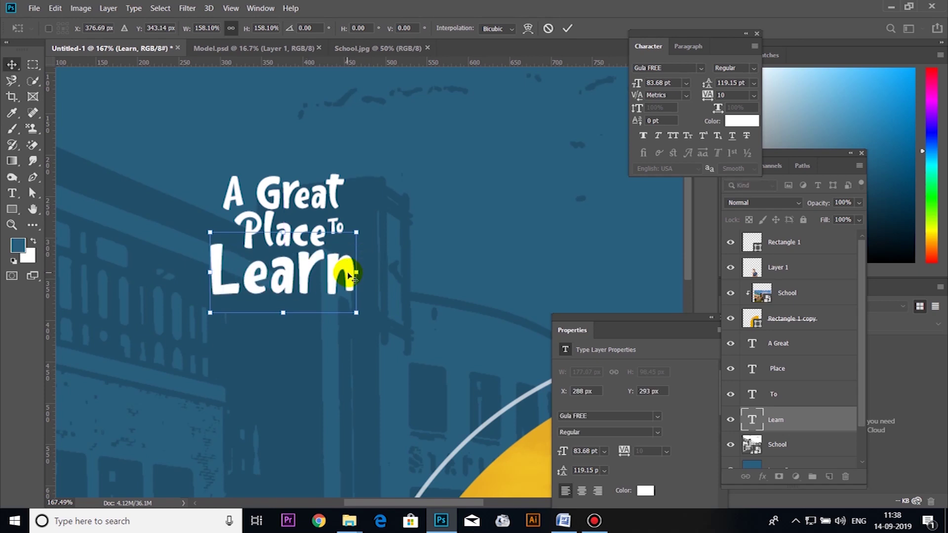
pyautogui.press('Return')
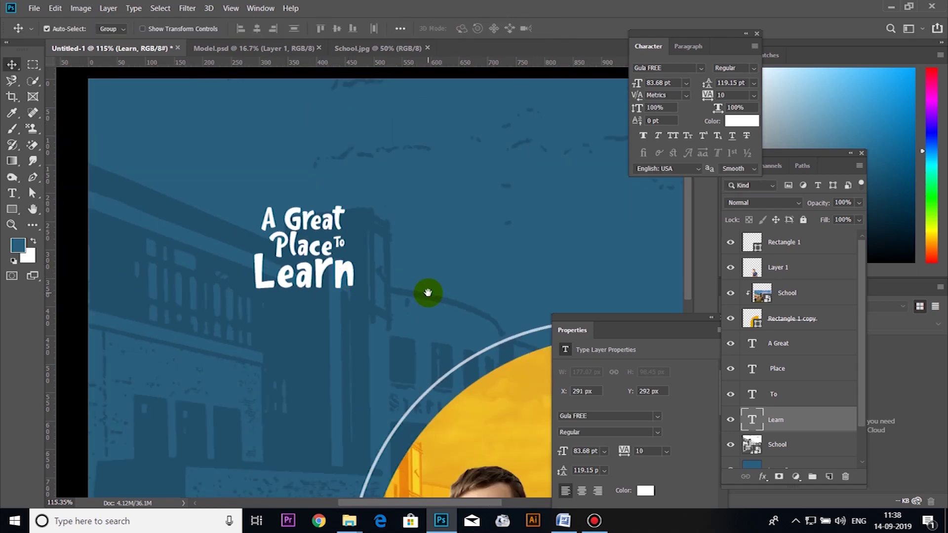
# Step: Recolour the word "Place" to orange-yellow #ffb800
pyautogui.scroll(-3, 426, 290)
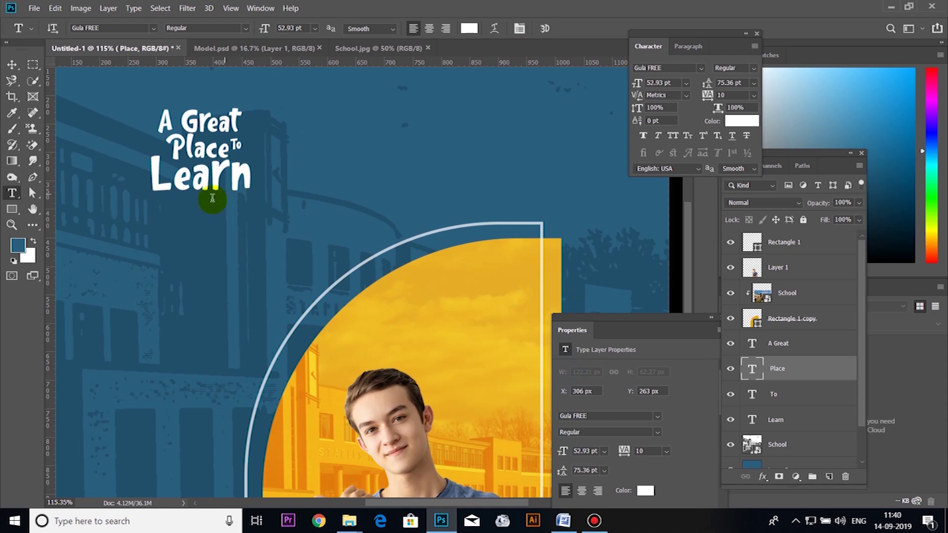
pyautogui.moveTo(225, 150); pyautogui.dragTo(157, 141)
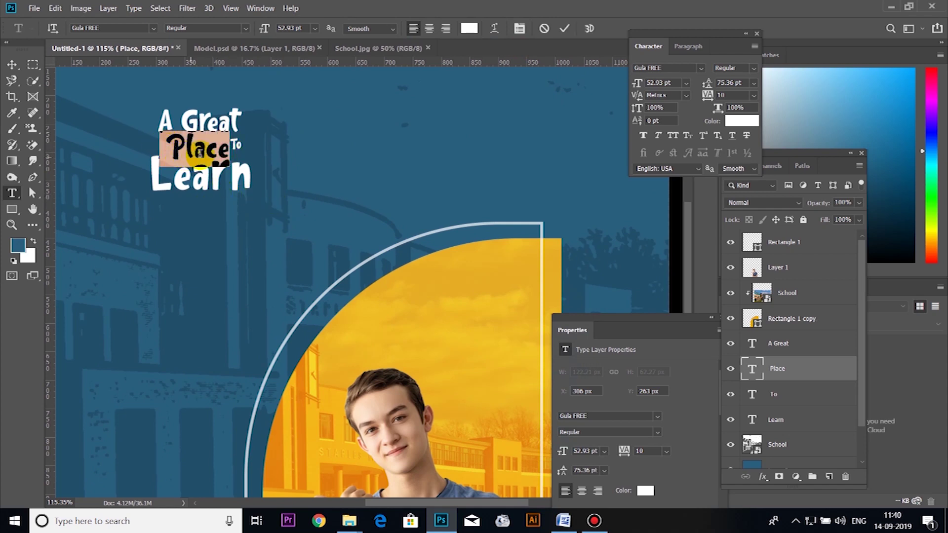
pyautogui.click(469, 29)
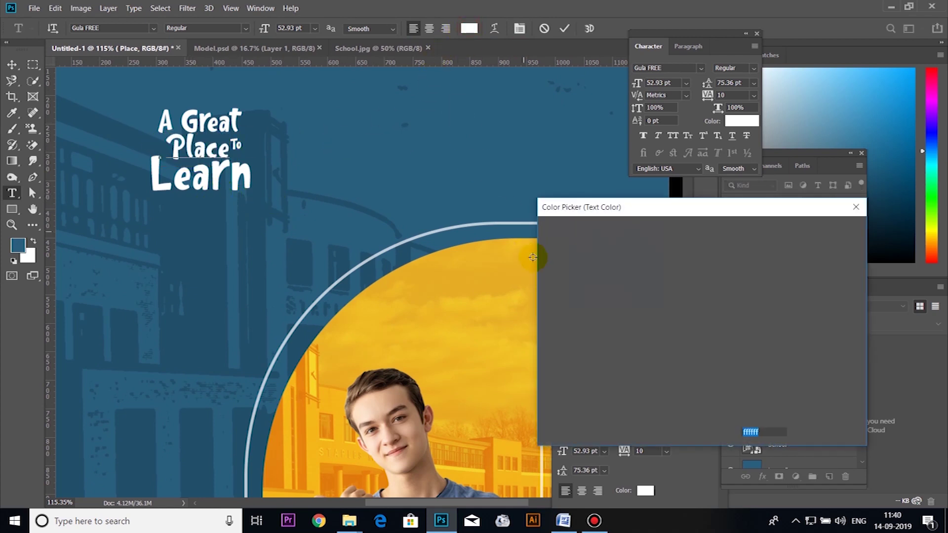
pyautogui.moveTo(617, 206); pyautogui.dragTo(654, 220)
pyautogui.write('eab327')
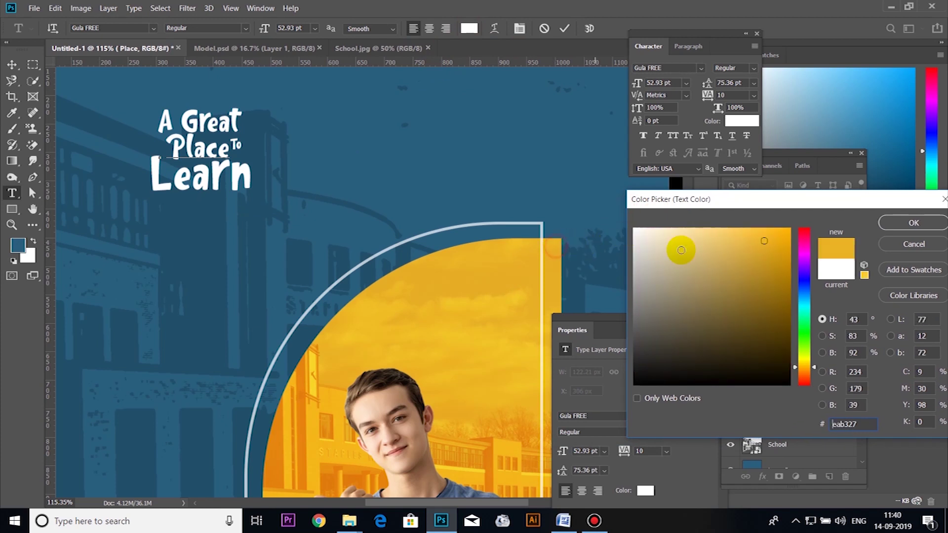
pyautogui.moveTo(783, 232); pyautogui.dragTo(793, 225)
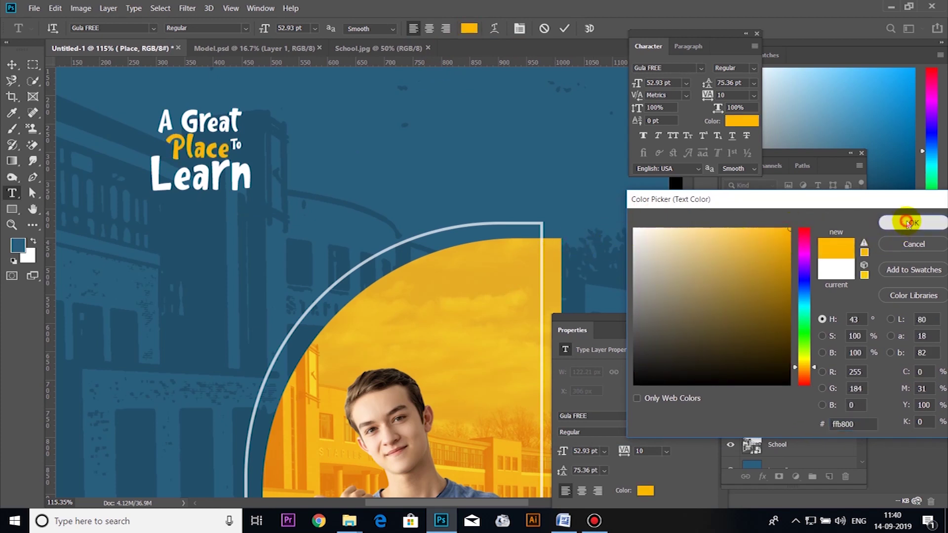
pyautogui.click(907, 223)
pyautogui.click(201, 148)
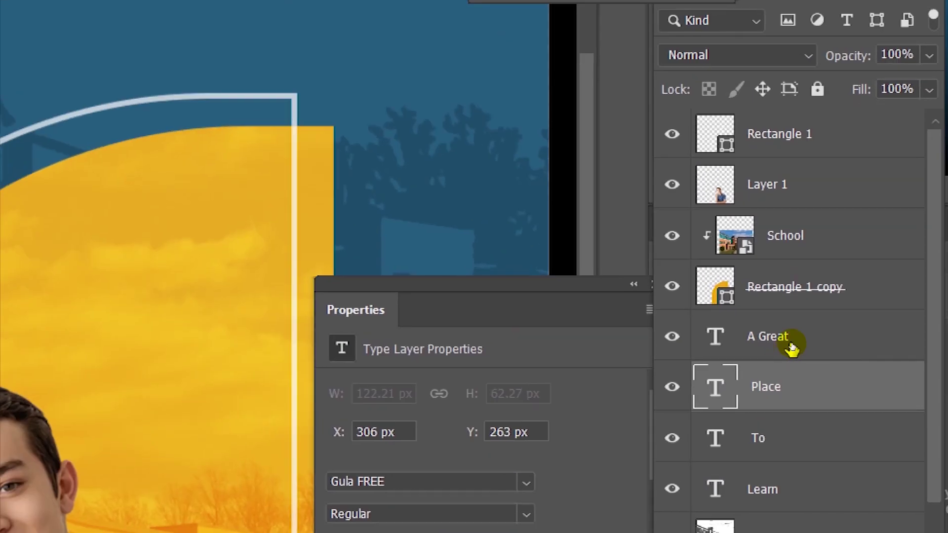
# Step: Group the four heading text layers "A Great", "Place", "To" and "Learn"
pyautogui.click(788, 351)
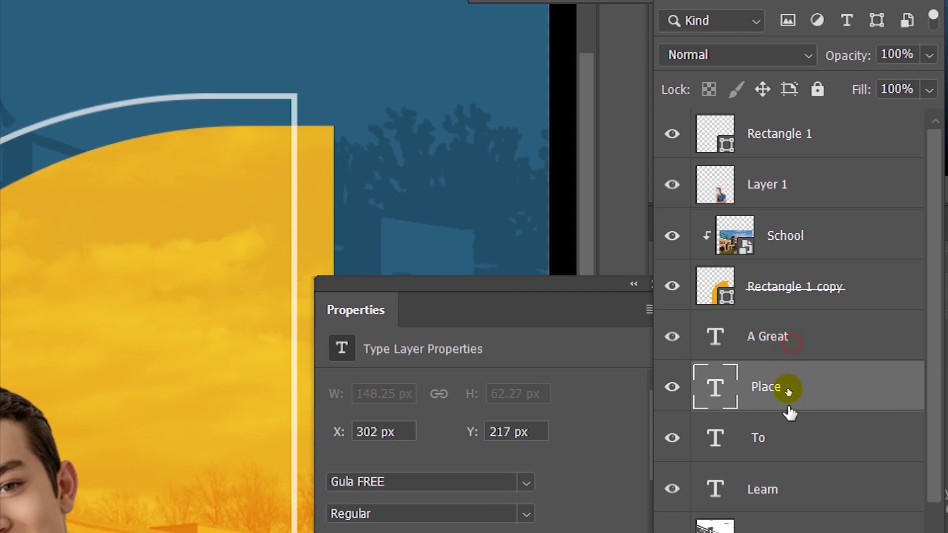
pyautogui.keyDown('shift'); pyautogui.click(778, 437); pyautogui.keyUp('shift')
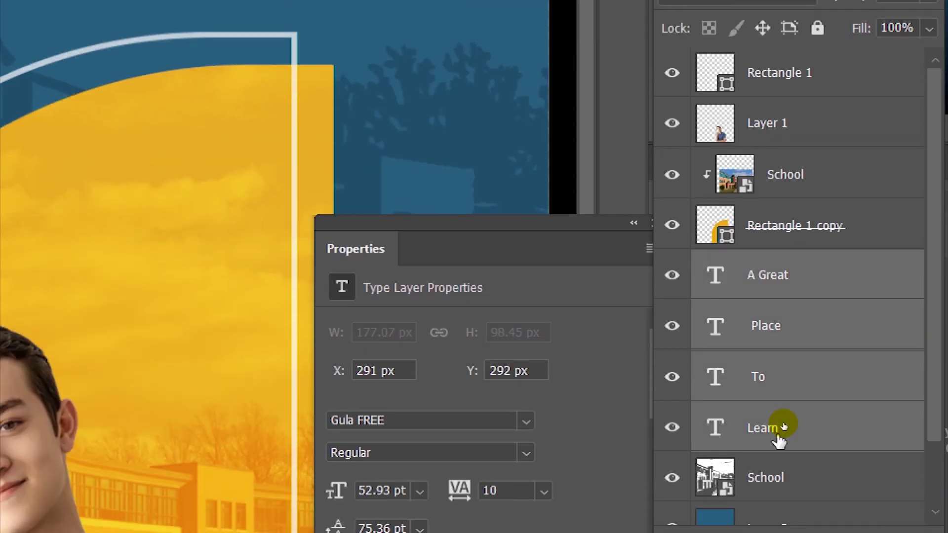
pyautogui.hotkey('ctrl', 'g')
pyautogui.press('t')
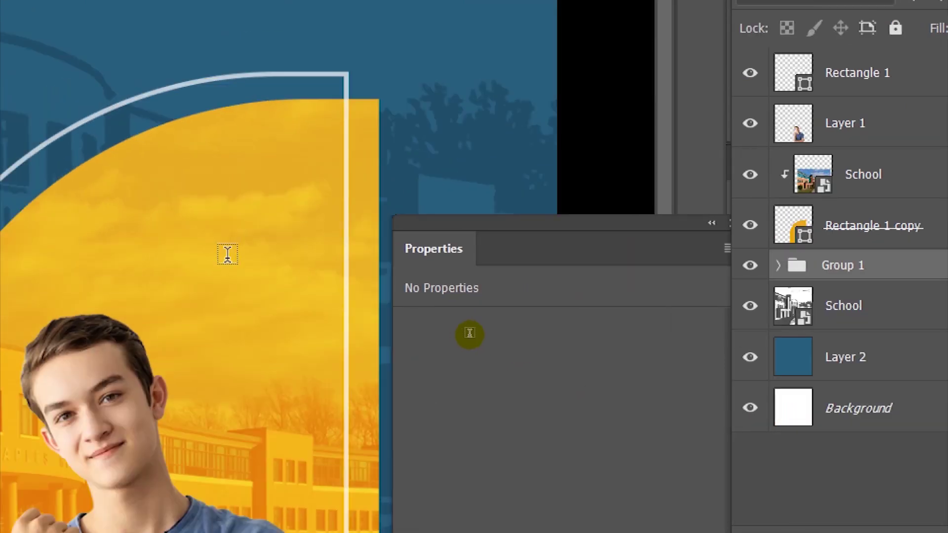
# Step: Enlarge the heading group until "Place" is 95.29 pt, tilt it slightly counter-clockwise and position it upper left of the orange shape
pyautogui.hotkey('ctrl', '-')
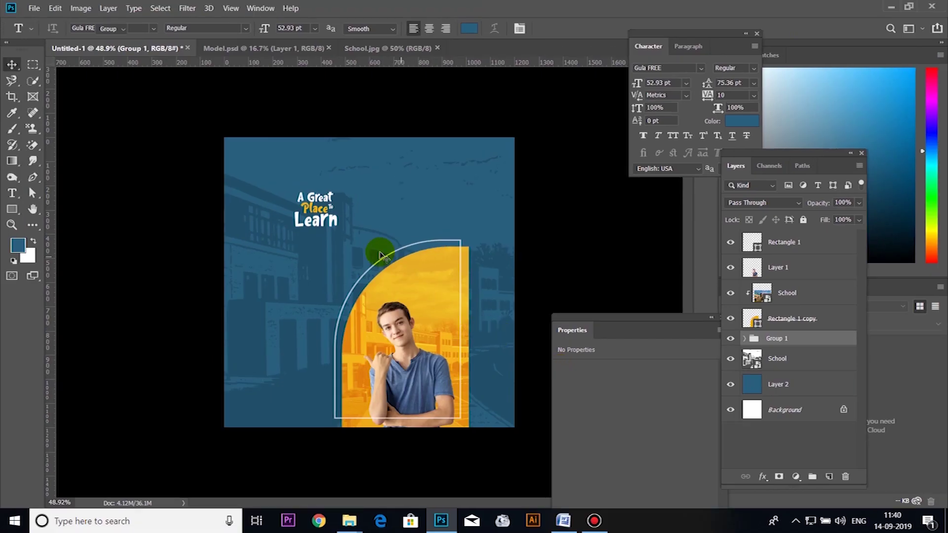
pyautogui.hotkey('ctrl', 't')
pyautogui.moveTo(337, 228); pyautogui.dragTo(370, 254)
pyautogui.moveTo(398, 193); pyautogui.dragTo(373, 140)
pyautogui.moveTo(344, 224); pyautogui.dragTo(323, 217)
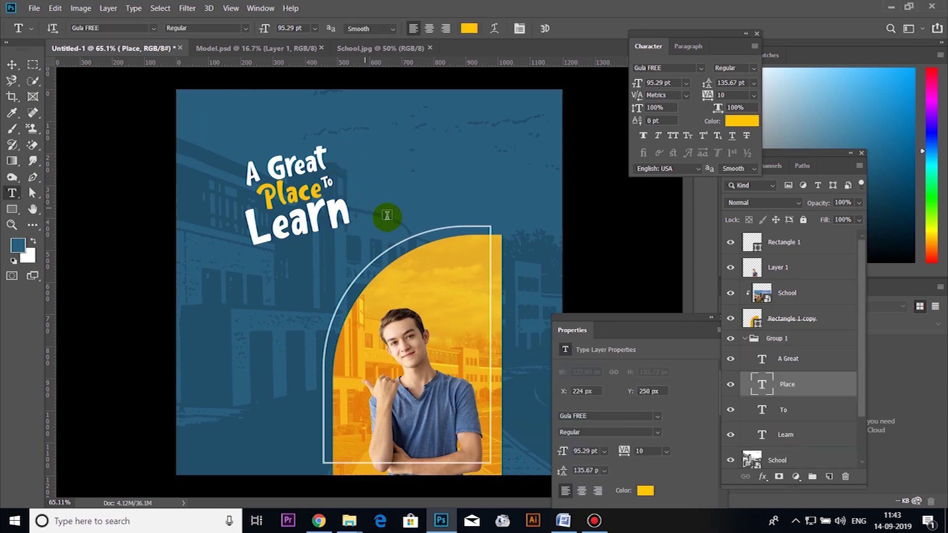
# Step: Switch to Chrome and search Google for flaticon
pyautogui.click(318, 520)
pyautogui.write('FLA')
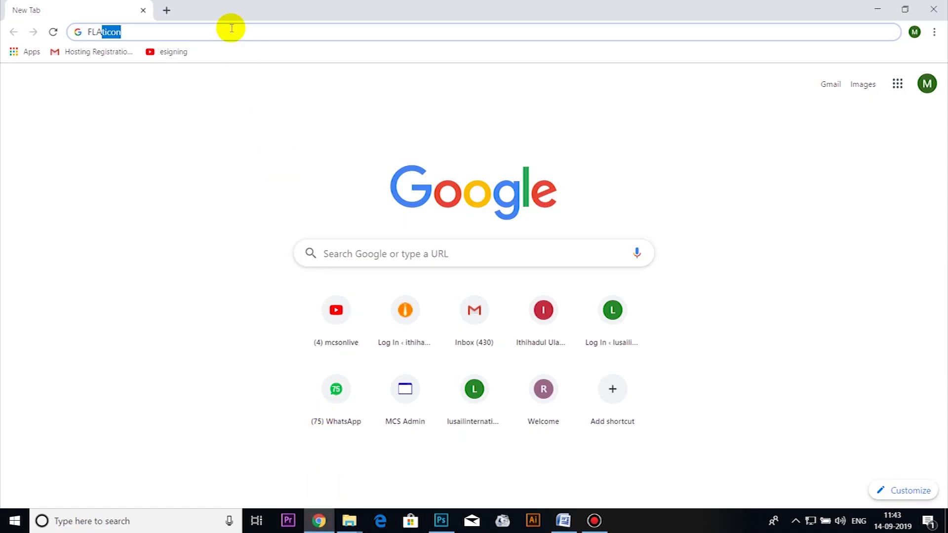
pyautogui.press('BackSpace')
pyautogui.write('FLA')
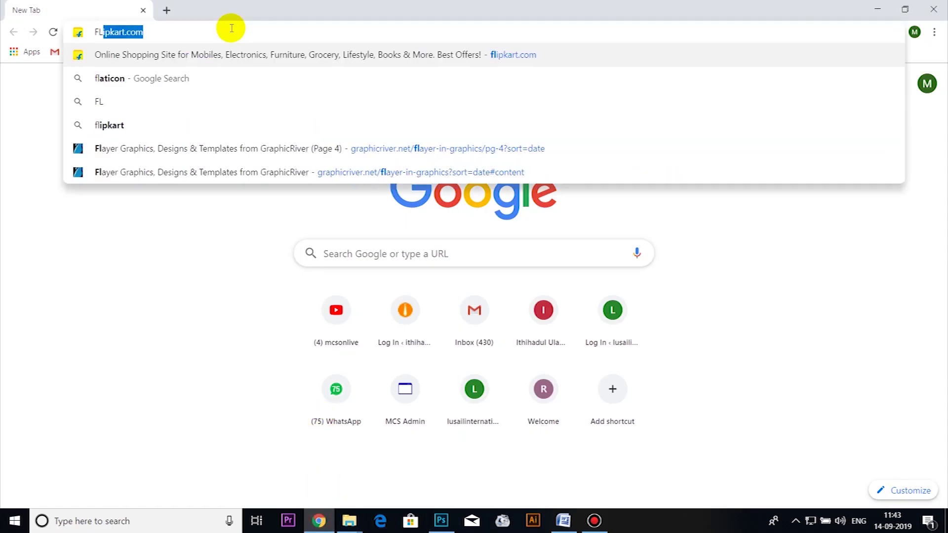
pyautogui.press('Return')
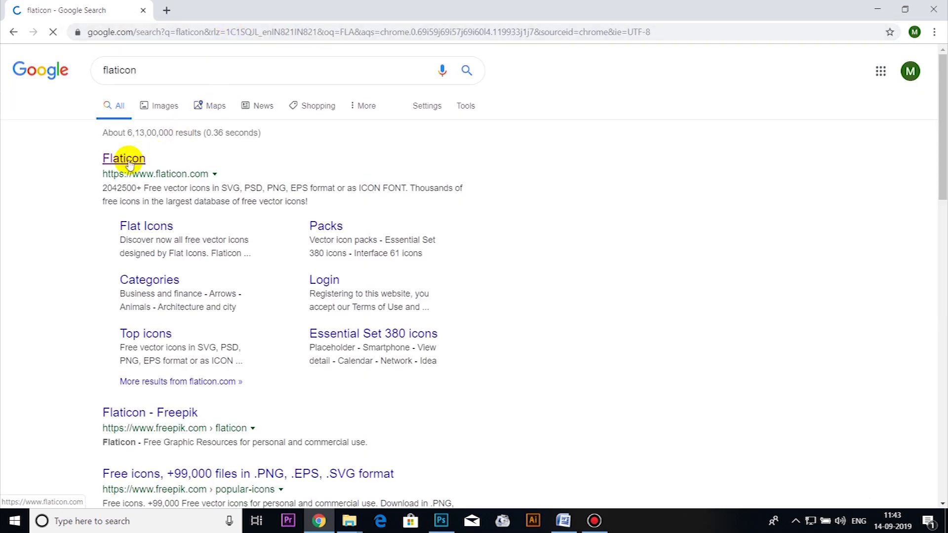
# Step: Open the Flaticon website and search its icons for "EDUCATIONAL"
pyautogui.click(129, 164)
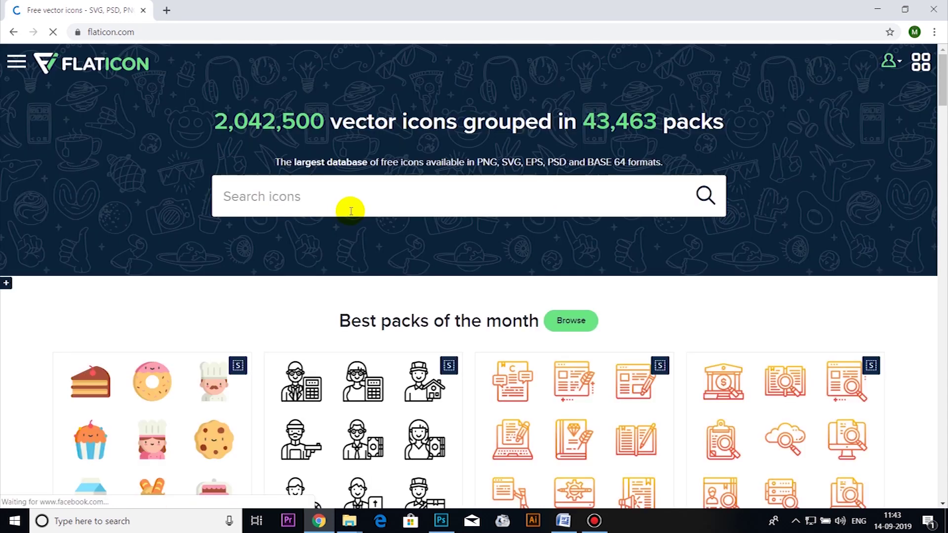
pyautogui.write('UC')
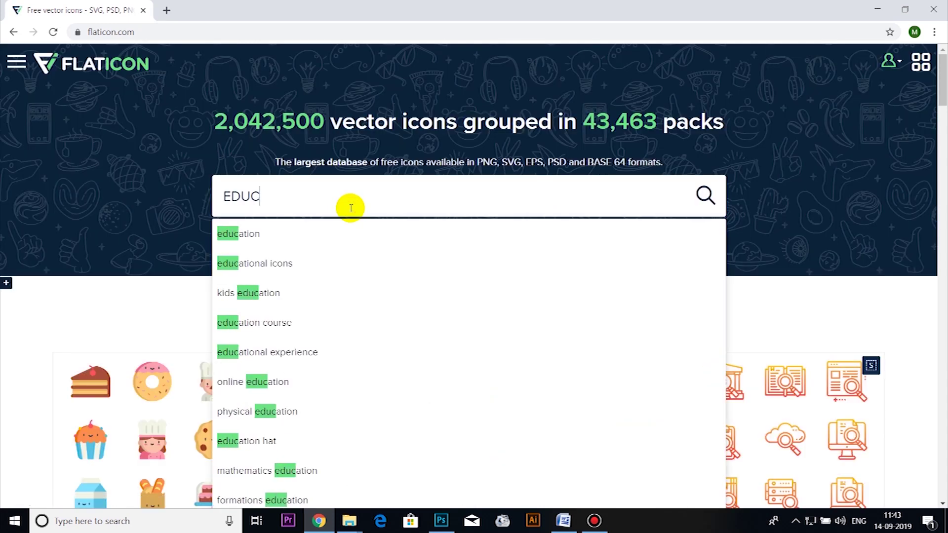
pyautogui.write('ATIONAL')
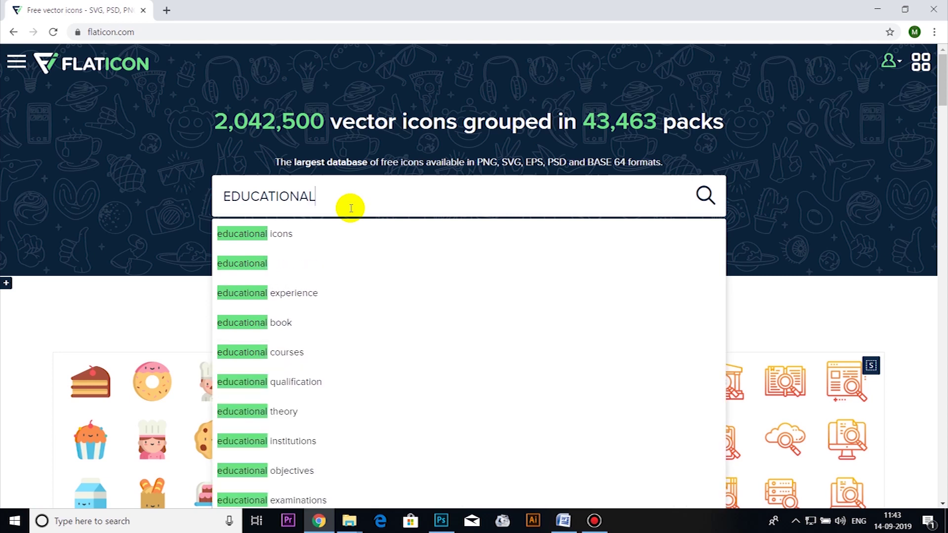
pyautogui.press('Return')
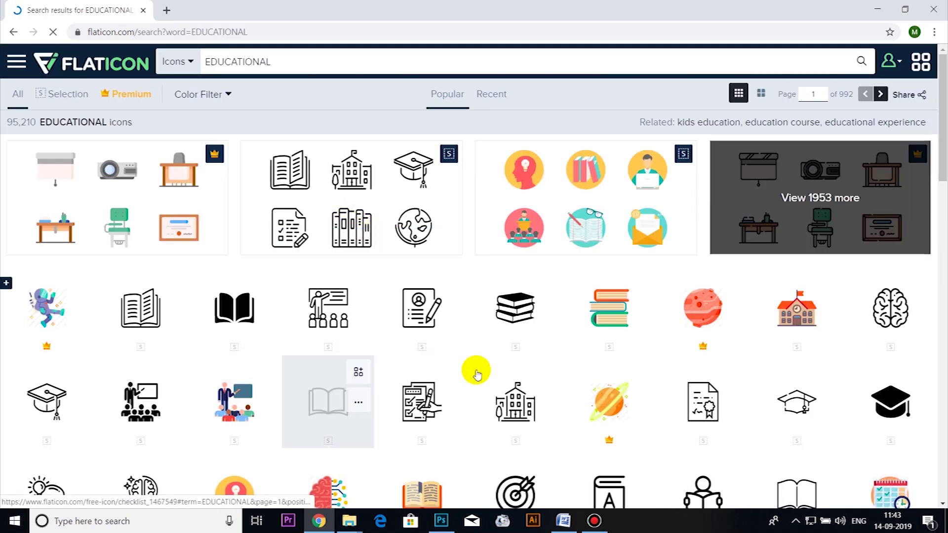
# Step: Download the outlined Open Book icon as a free 512 px PNG, dismissing the advert window
pyautogui.click(134, 321)
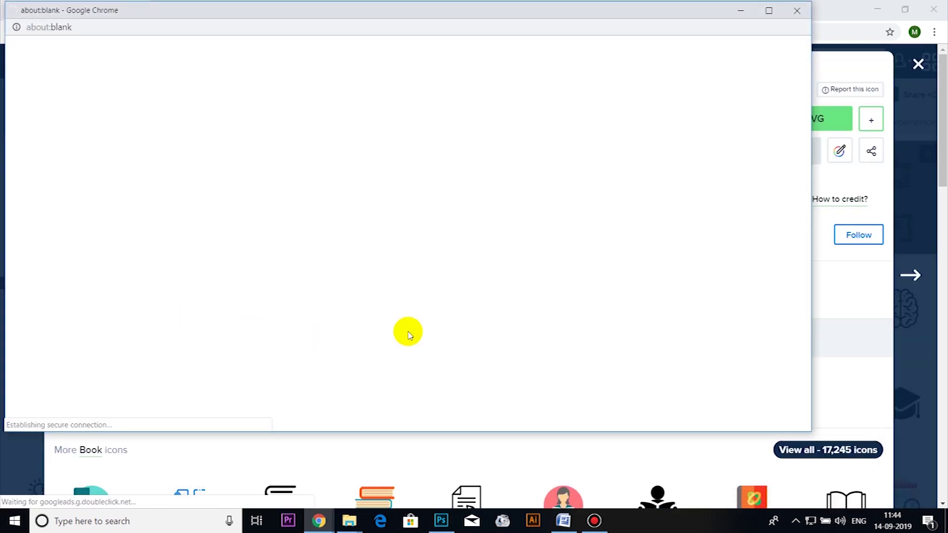
pyautogui.click(799, 11)
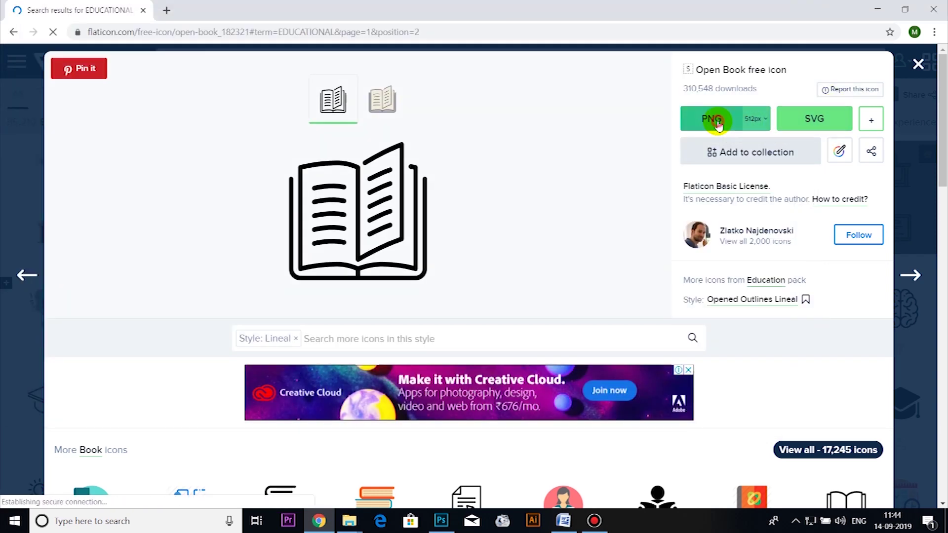
pyautogui.click(715, 121)
pyautogui.click(620, 276)
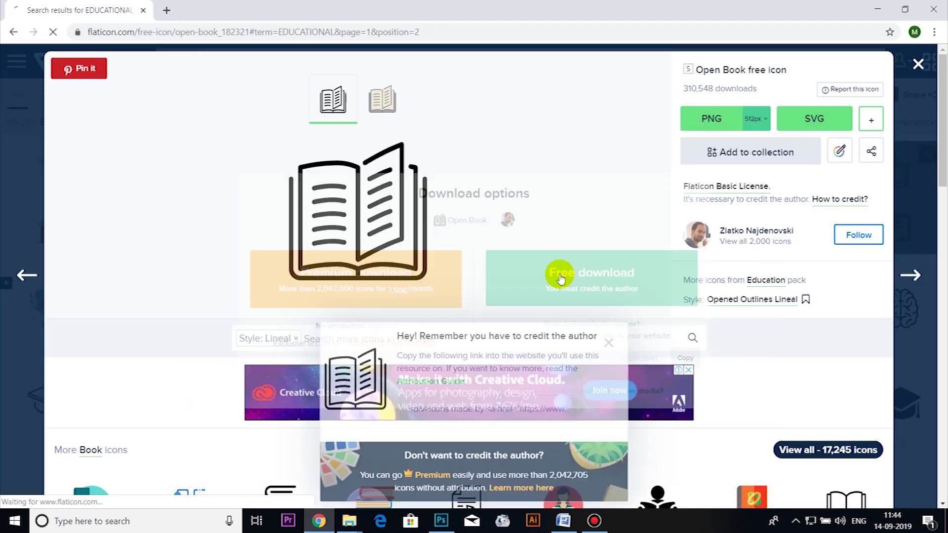
# Step: Place open-book (1).png in the Photoshop banner, scaled to about 50%, rotated about -20° and positioned below the heading, beside the orange shape
pyautogui.moveTo(55, 496); pyautogui.dragTo(232, 219)
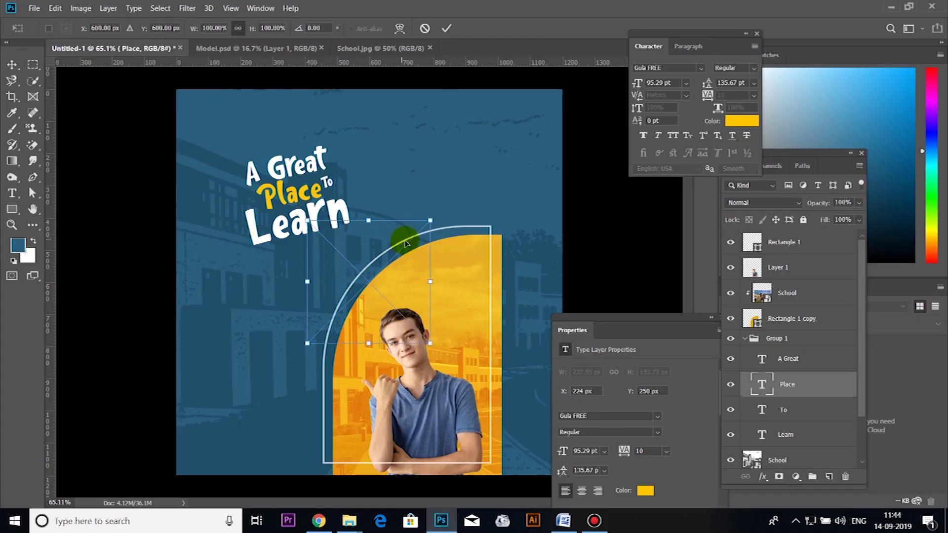
pyautogui.moveTo(354, 253); pyautogui.dragTo(237, 258)
pyautogui.moveTo(331, 224); pyautogui.dragTo(257, 289)
pyautogui.press('Return')
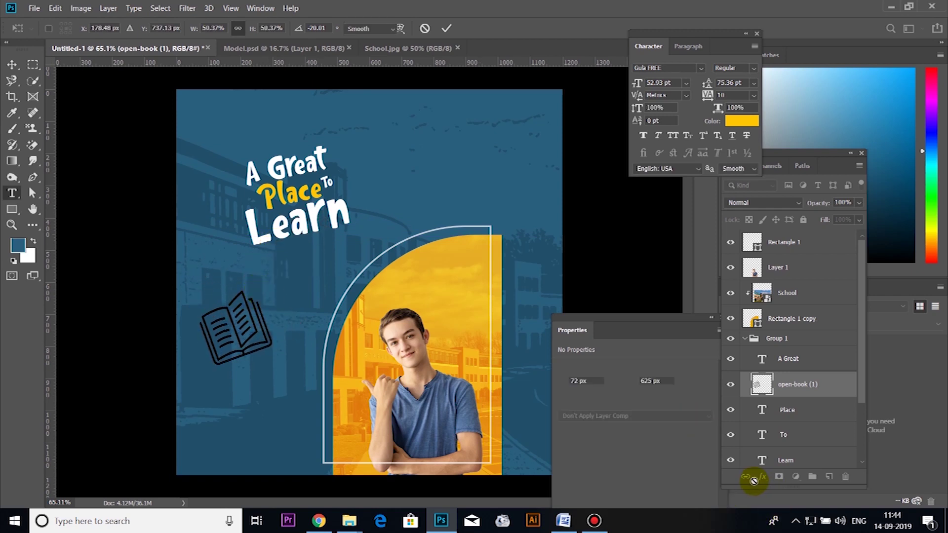
# Step: Apply a white #ffffff Color Overlay at 100% opacity to the open-book icon
pyautogui.click(762, 476)
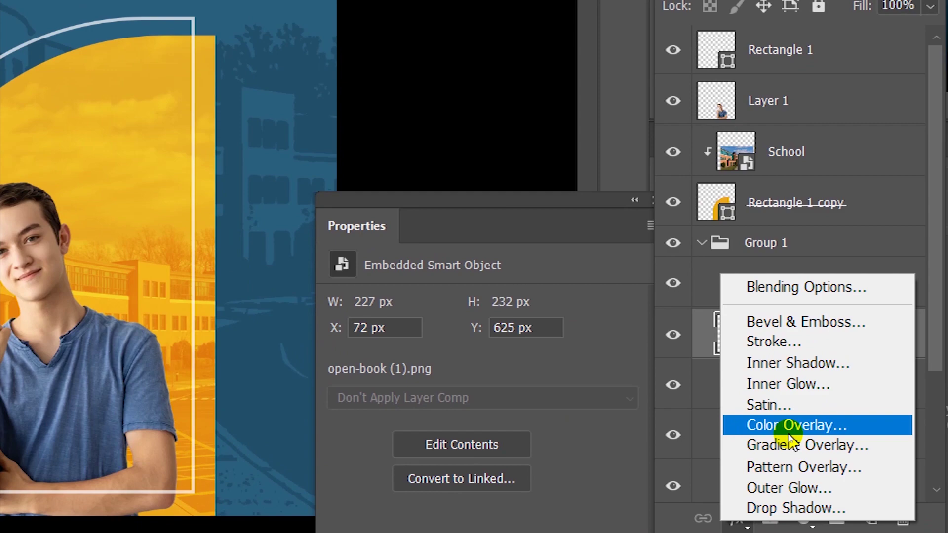
pyautogui.click(789, 431)
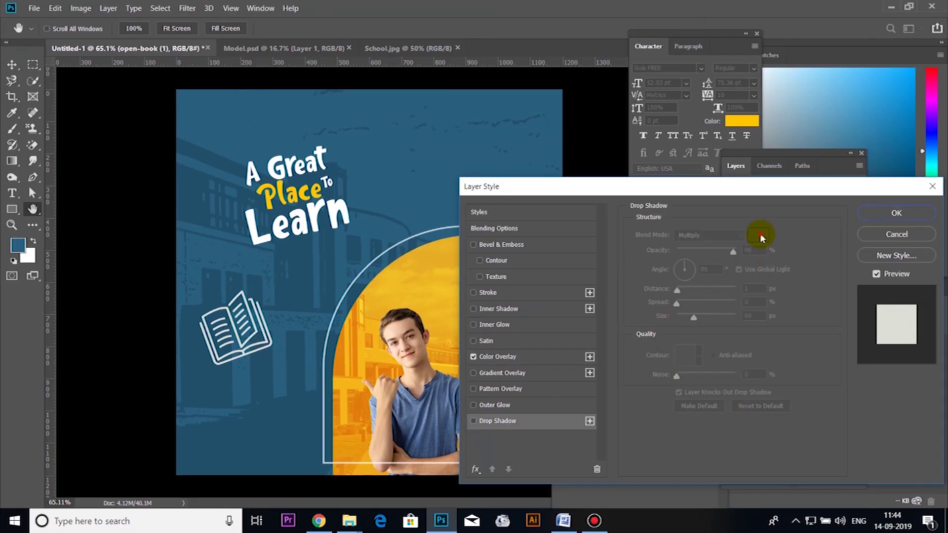
pyautogui.click(508, 357)
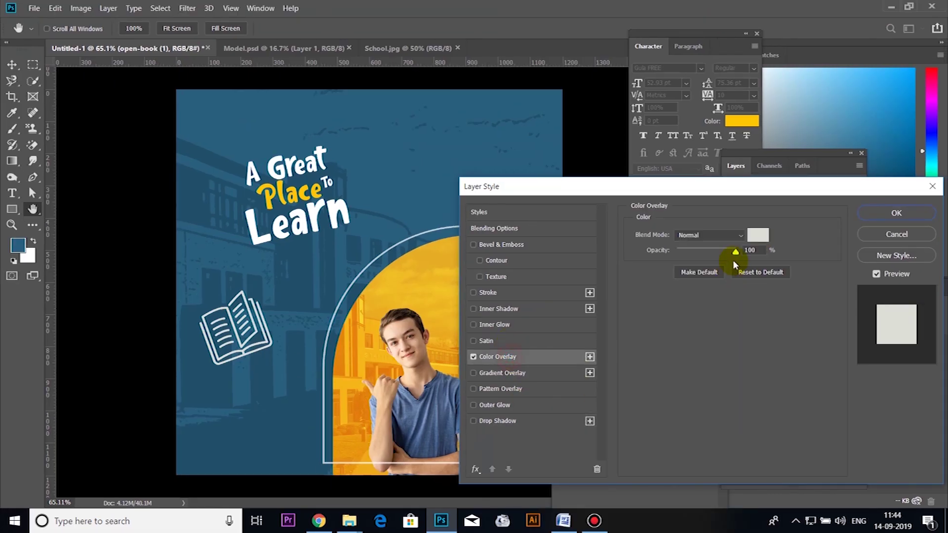
pyautogui.click(759, 235)
pyautogui.click(635, 275)
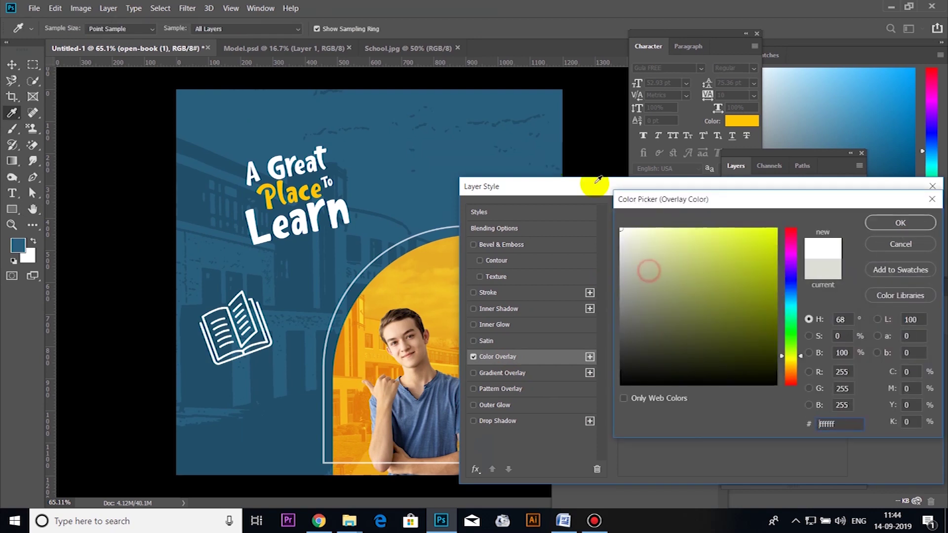
pyautogui.click(899, 221)
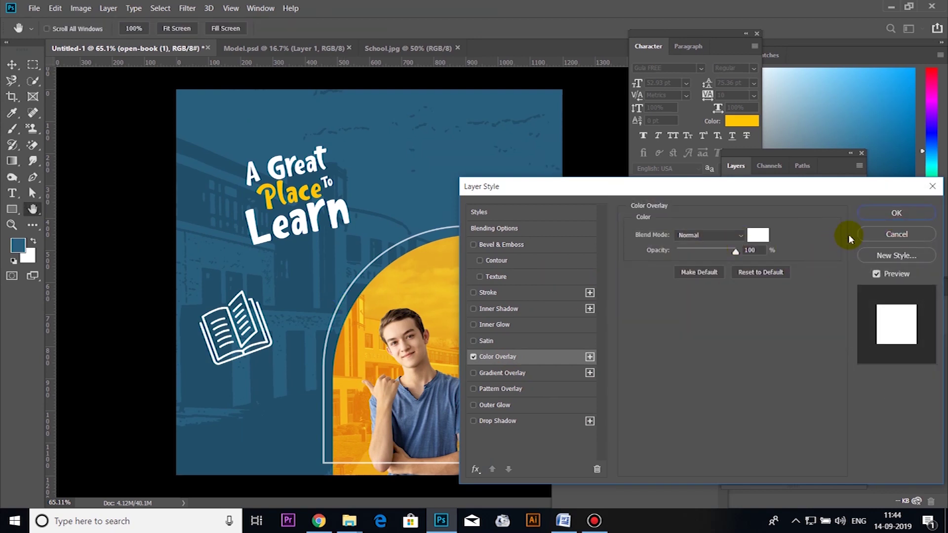
pyautogui.press('Return')
# Step: Shrink the open-book icon to about 107 × 112 px and position it just left of the word "Place"
pyautogui.hotkey('ctrl', 't')
pyautogui.moveTo(239, 318); pyautogui.dragTo(222, 178)
pyautogui.doubleClick(224, 183)
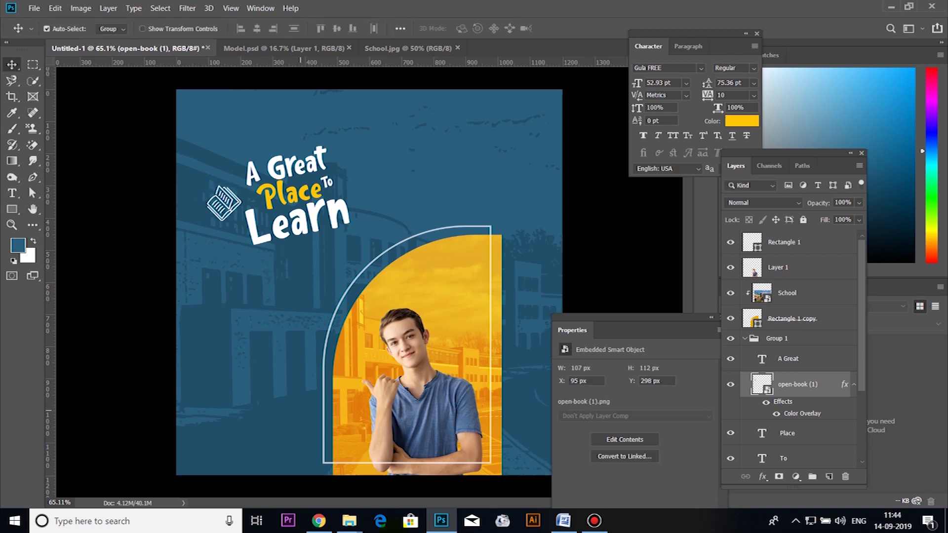
# Step: Switch to Chrome, return to the Flaticon results and search for "EDUCATIONAL idea"
pyautogui.click(329, 524)
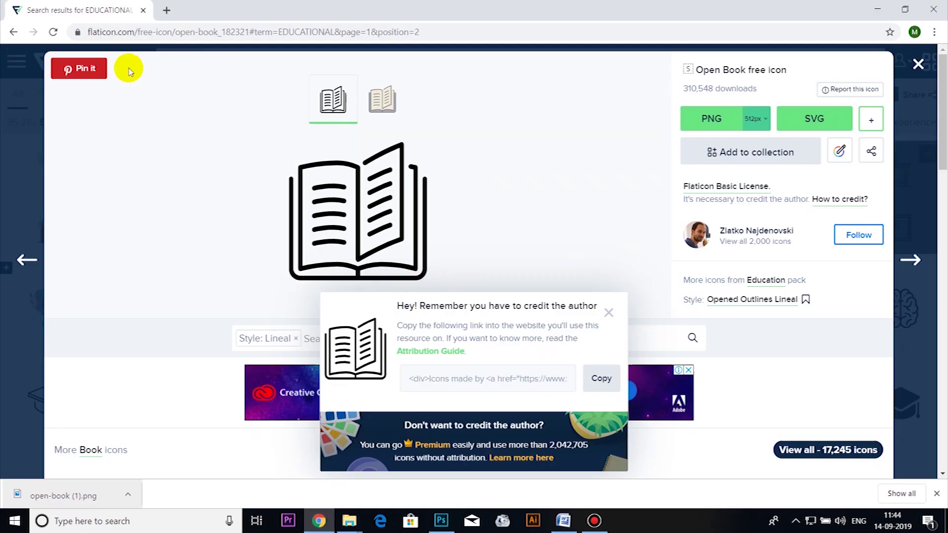
pyautogui.click(13, 31)
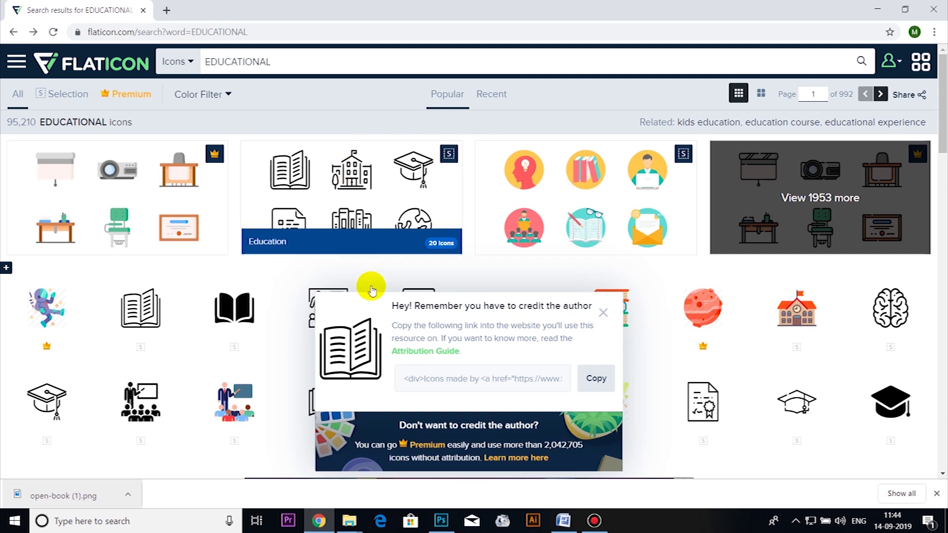
pyautogui.write('idea')
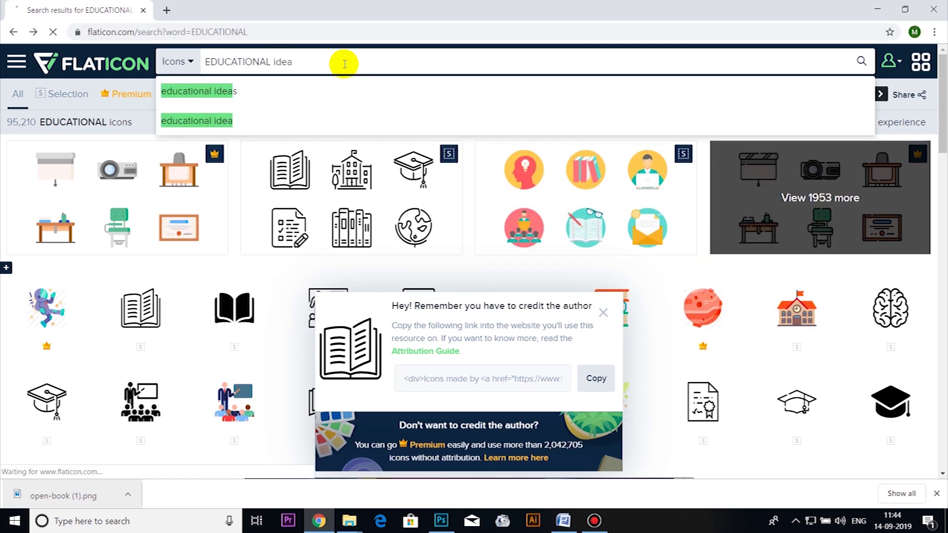
pyautogui.press('Return')
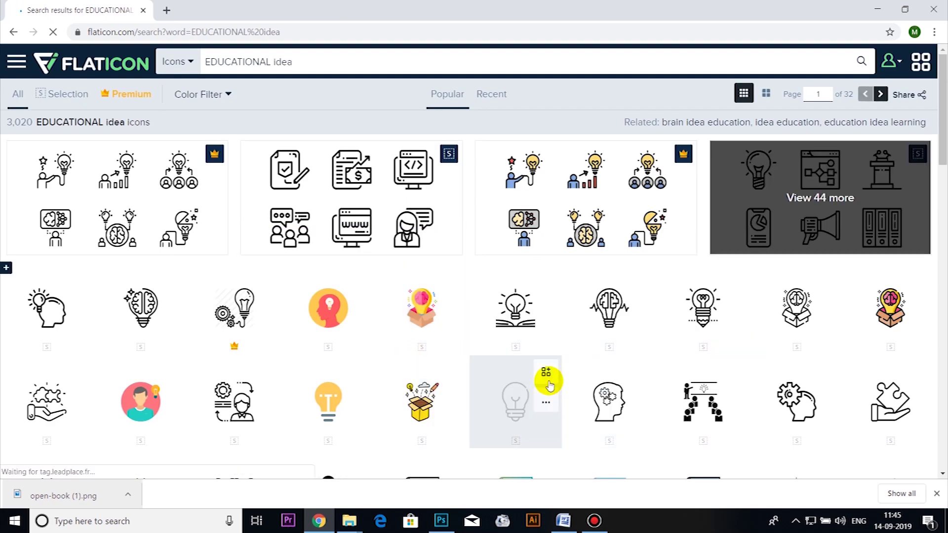
# Step: Download the Creativity light-bulb pencil icon as a free 512 px PNG
pyautogui.click(705, 305)
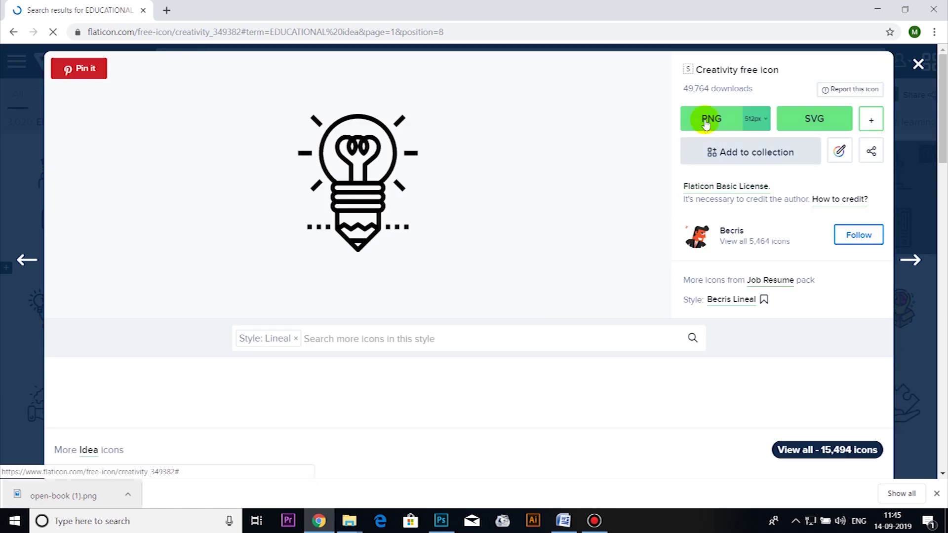
pyautogui.click(705, 121)
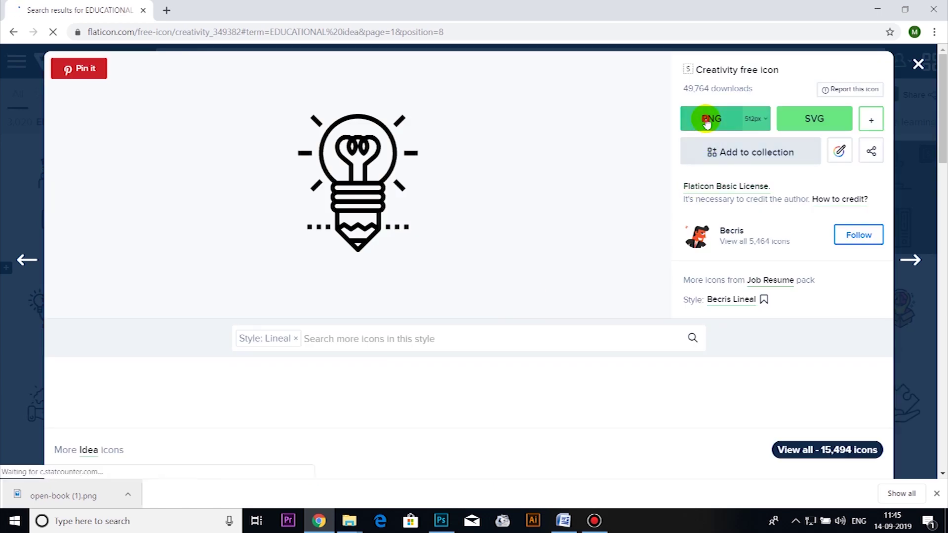
pyautogui.click(594, 271)
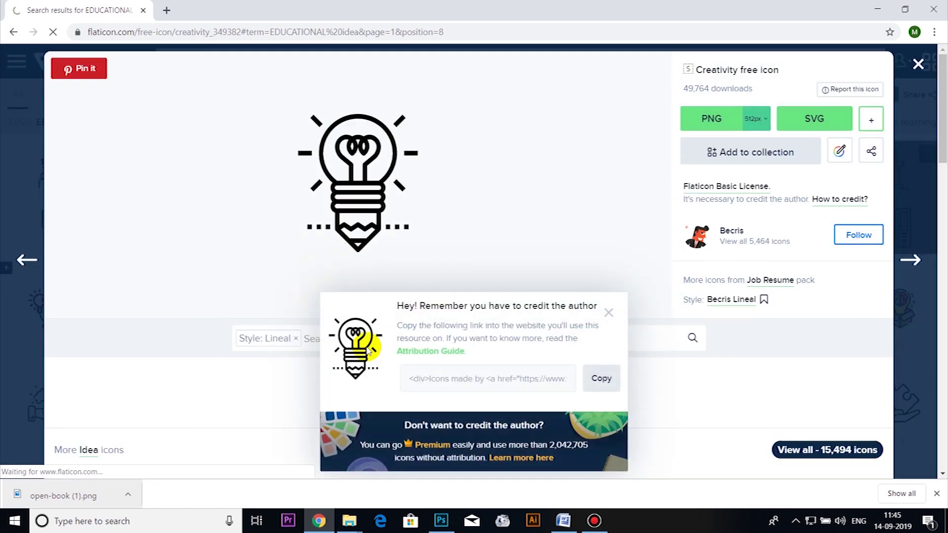
# Step: Place creativity (1).png in the Photoshop banner at 100% scale, above the orange shape and right of the heading
pyautogui.moveTo(64, 495); pyautogui.dragTo(387, 186)
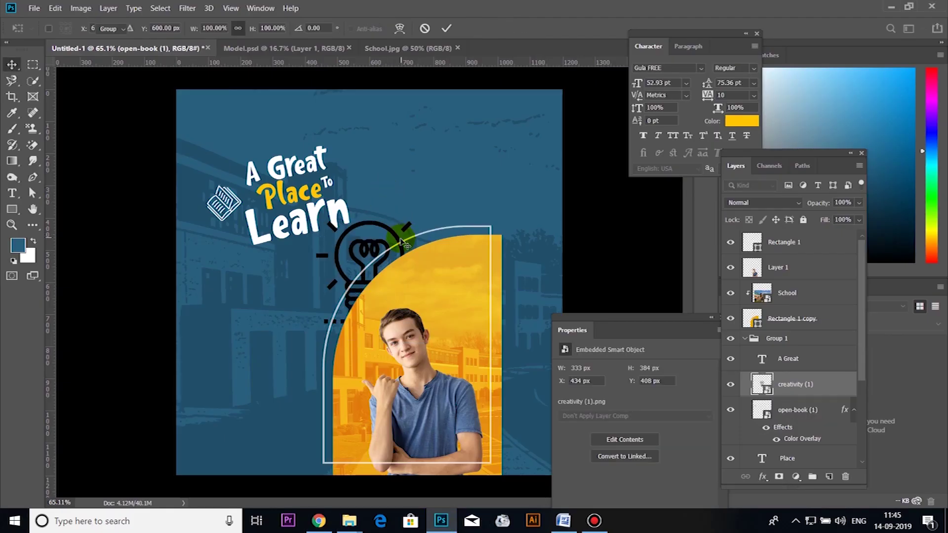
pyautogui.moveTo(390, 171); pyautogui.dragTo(395, 116)
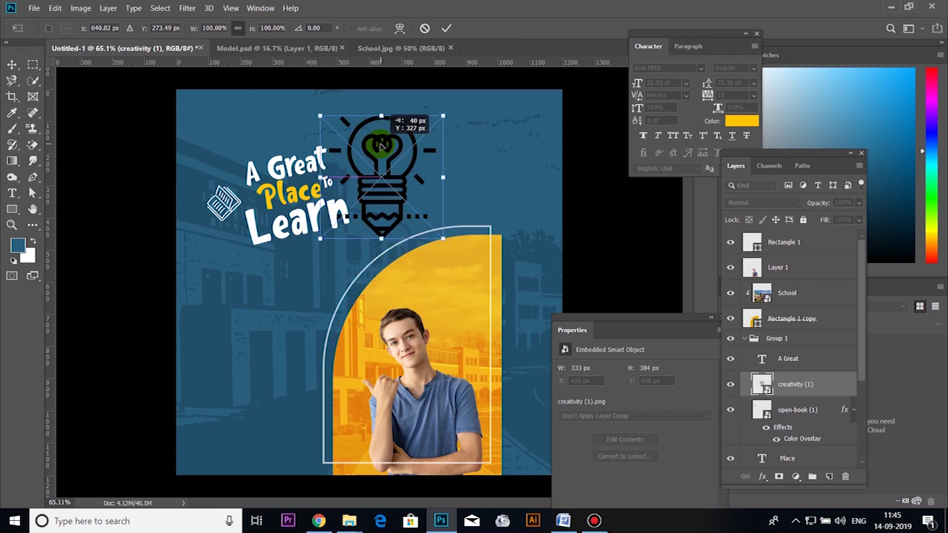
pyautogui.press('Return')
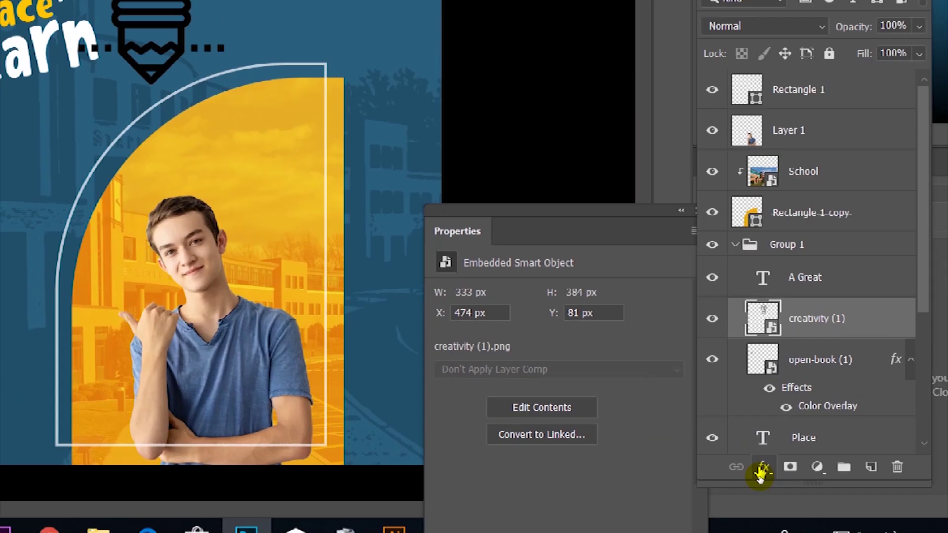
# Step: Apply a white Color Overlay at 100% opacity to the light-bulb icon
pyautogui.click(762, 476)
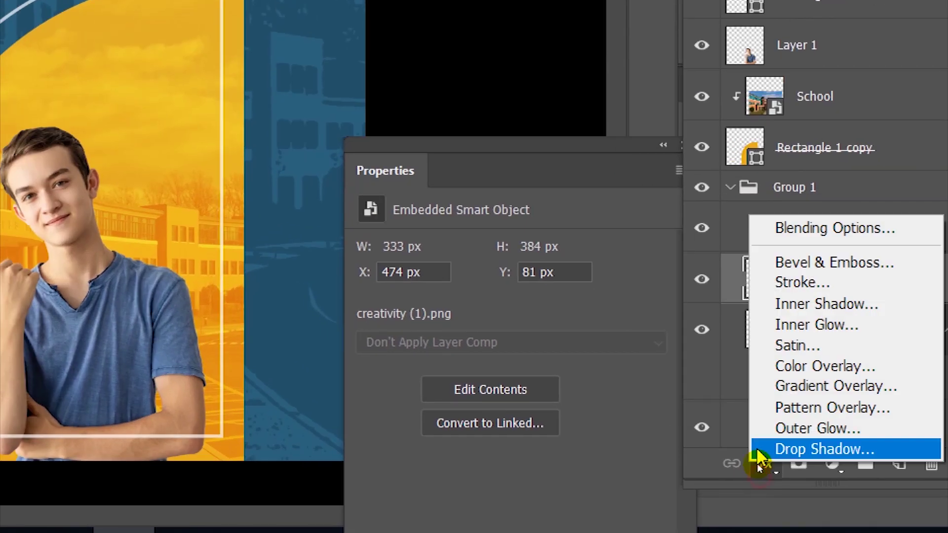
pyautogui.click(802, 365)
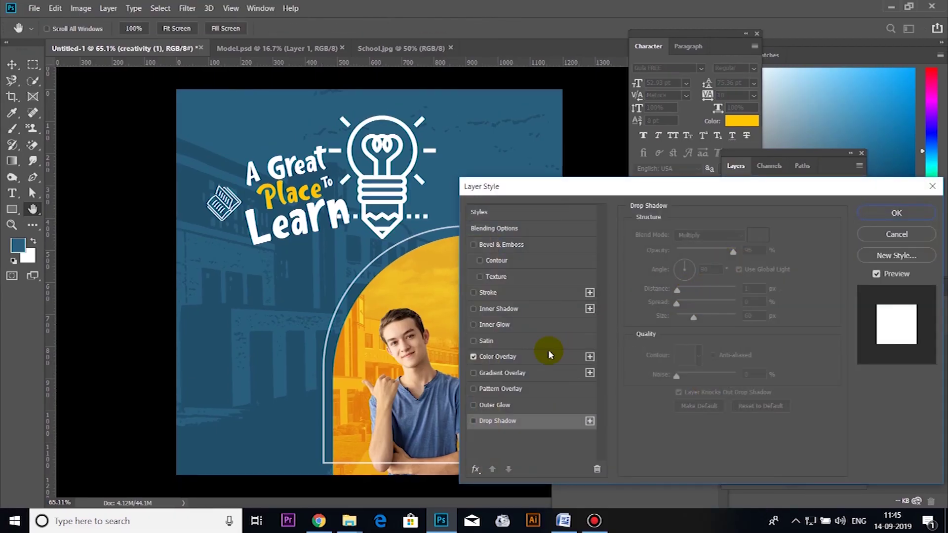
pyautogui.click(567, 351)
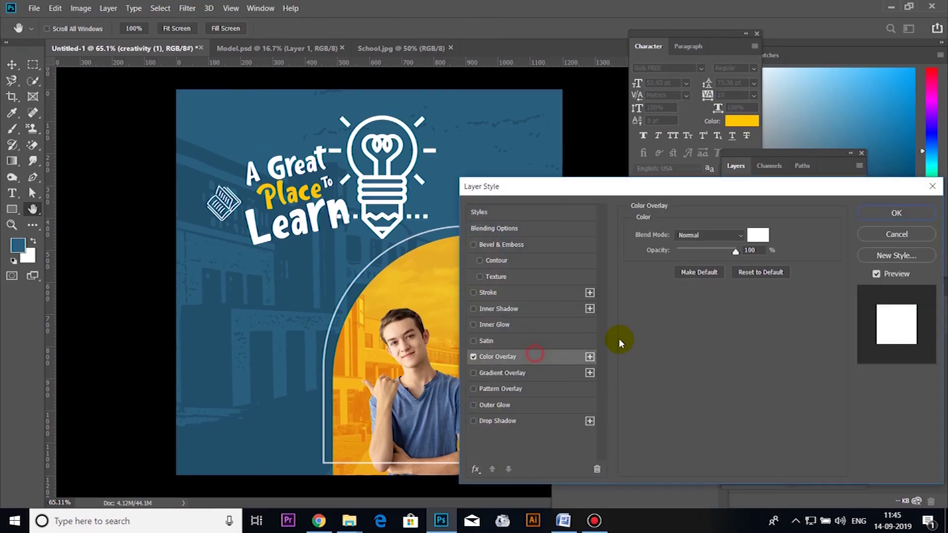
pyautogui.click(899, 213)
# Step: Shrink the light-bulb icon, tilt it slightly clockwise and position it just right of "A Great"
pyautogui.hotkey('ctrl', 't')
pyautogui.moveTo(442, 114); pyautogui.dragTo(380, 156)
pyautogui.moveTo(401, 121); pyautogui.dragTo(408, 132)
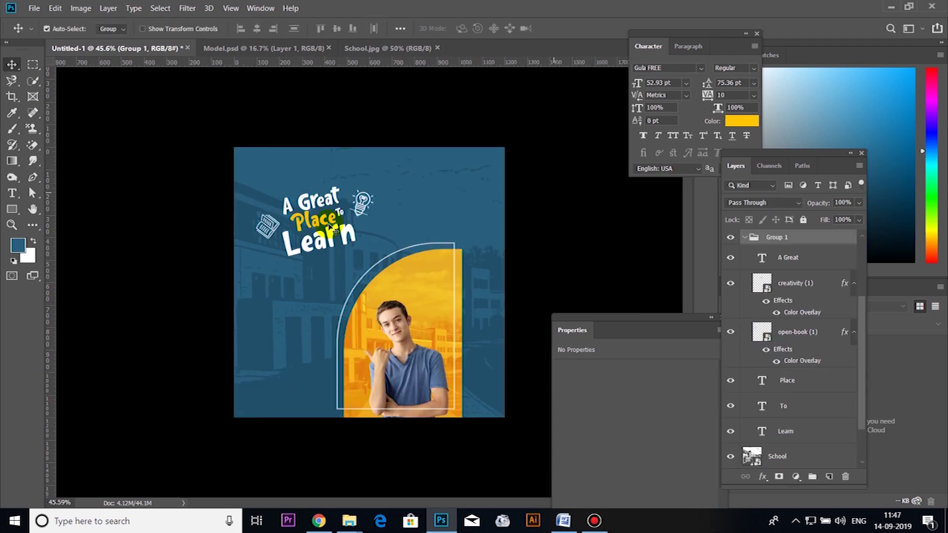
# Step: Switch to the Word document Content, copy the word "BASE" and return to Photoshop
pyautogui.click(564, 520)
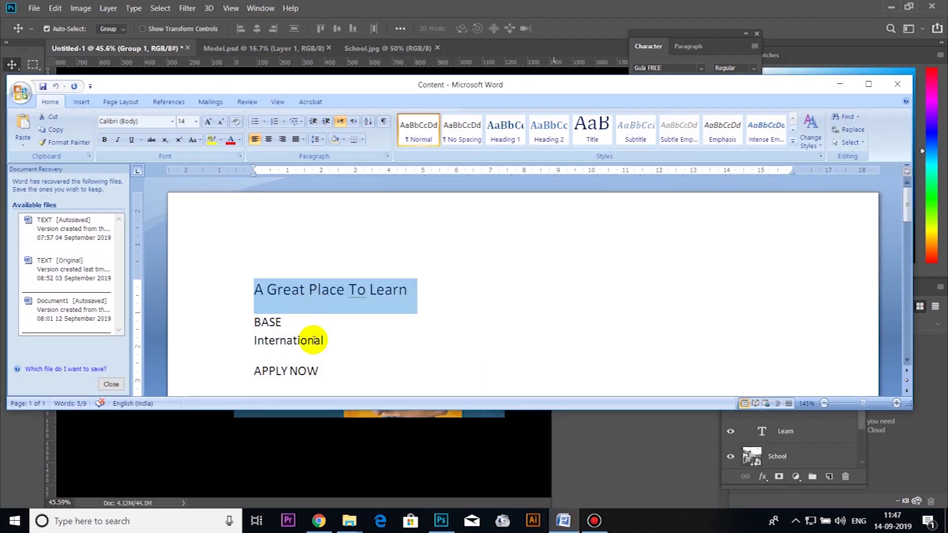
pyautogui.doubleClick(275, 322)
pyautogui.click(441, 522)
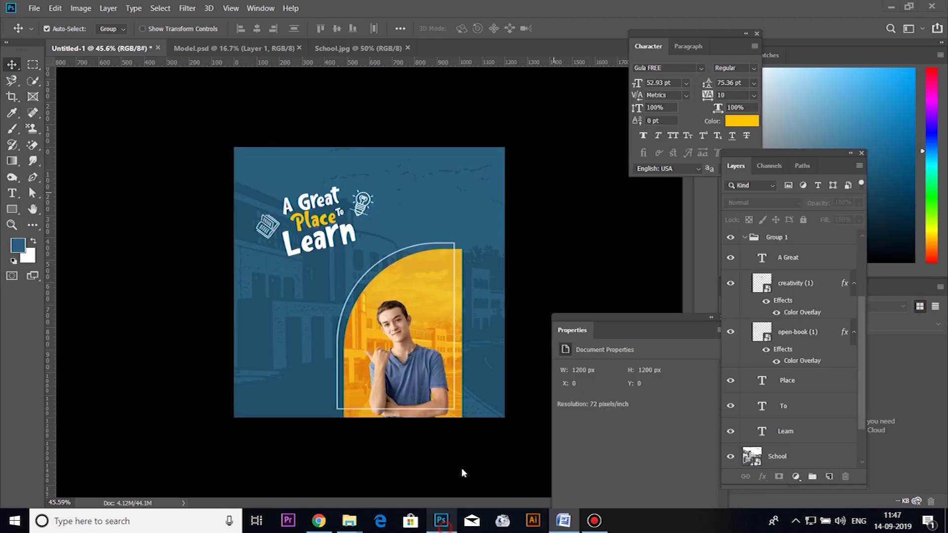
# Step: Add a white text layer reading "BASE" in the upper right of the banner
pyautogui.click(469, 267)
pyautogui.press('t')
pyautogui.click(450, 179)
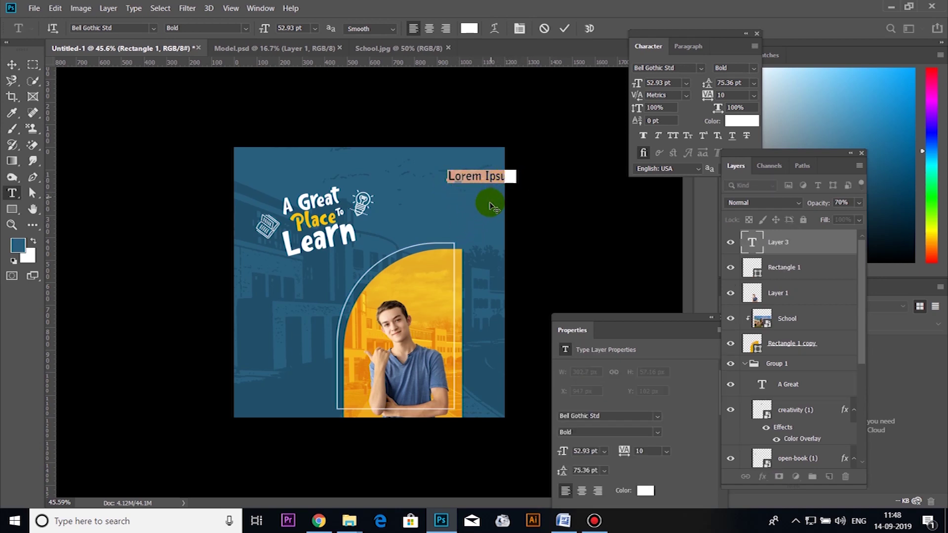
pyautogui.moveTo(486, 205); pyautogui.dragTo(459, 212)
pyautogui.write('BASE')
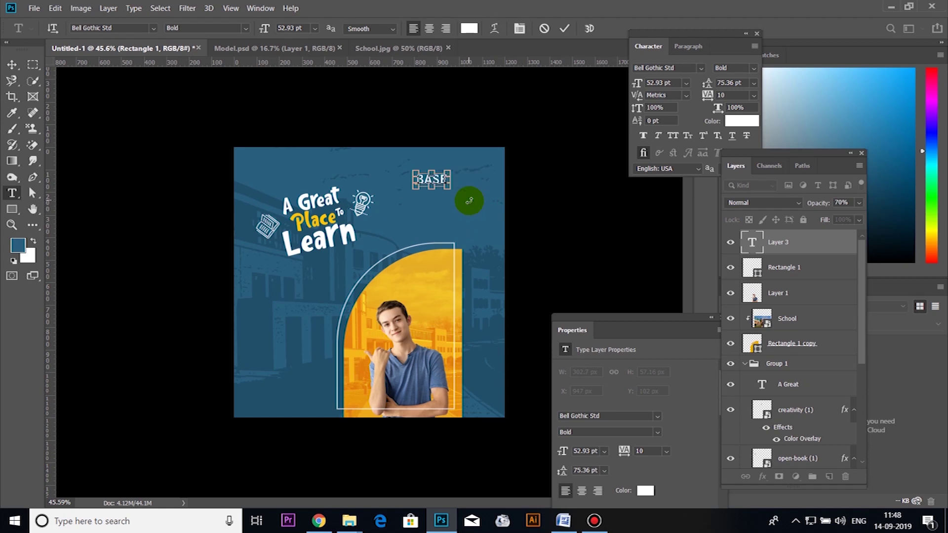
pyautogui.moveTo(483, 208); pyautogui.dragTo(492, 211)
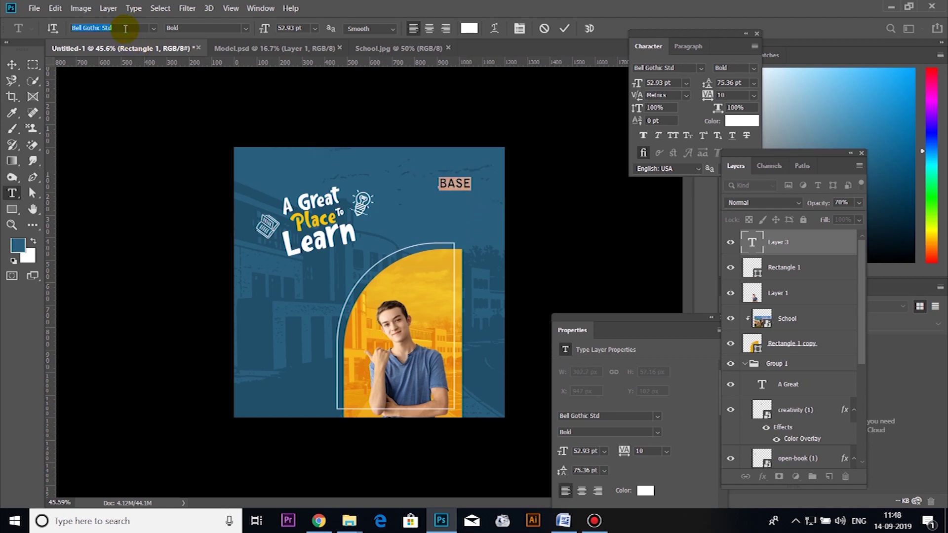
# Step: Set the BASE text to Gotham Bold with faux italic and enlarge it to 61.93 pt
pyautogui.write('gothi')
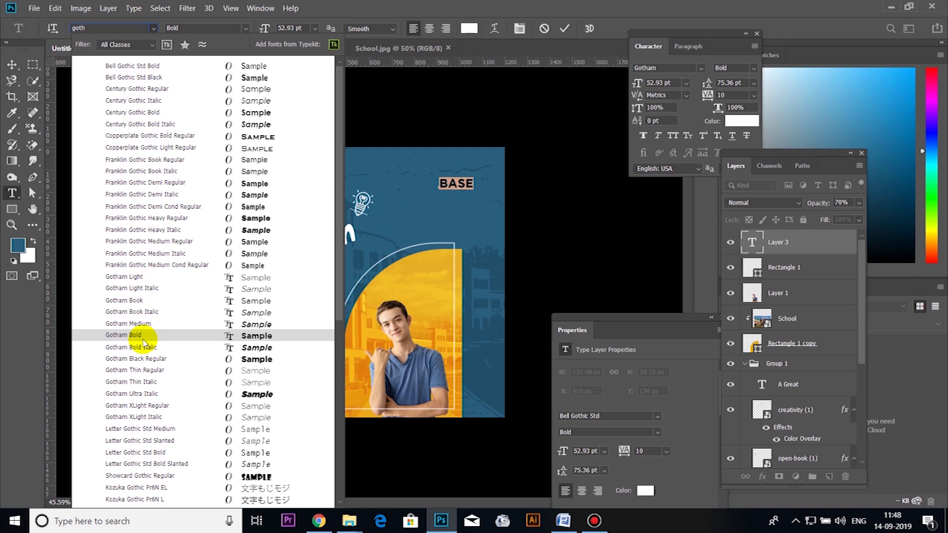
pyautogui.click(142, 340)
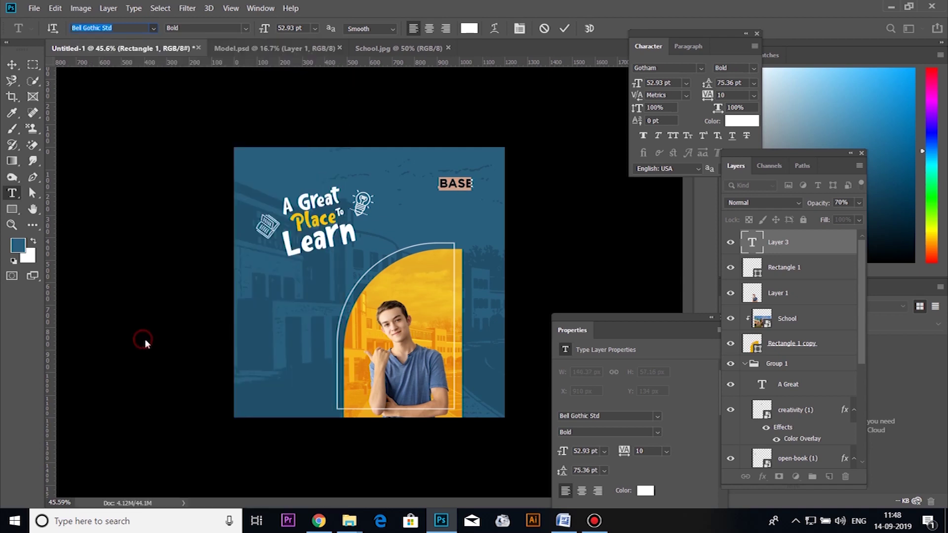
pyautogui.click(674, 136)
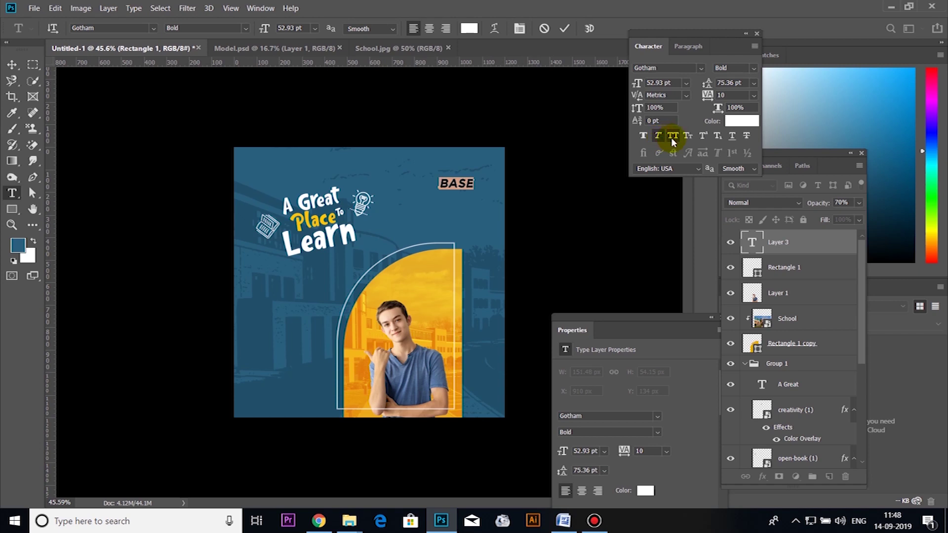
pyautogui.click(454, 192)
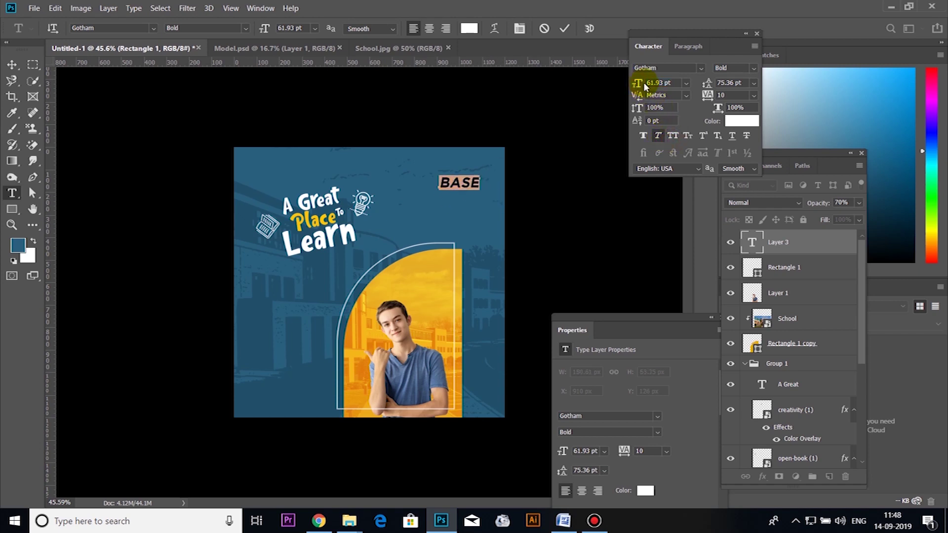
pyautogui.hotkey('ctrl', 'Return')
# Step: Move the BASE text closer to the banner's upper-right corner, about 81 px below the upper edge
pyautogui.press('v')
pyautogui.scroll(5, 499, 153)
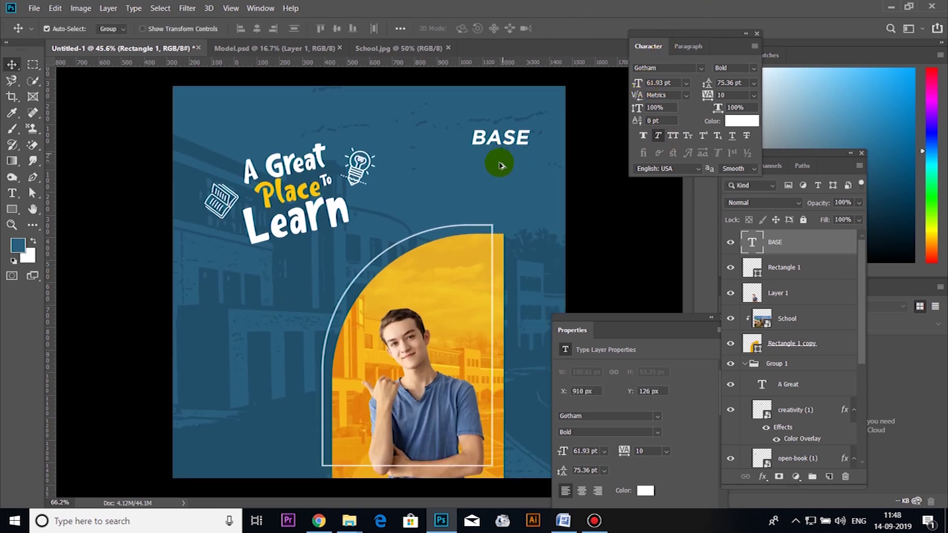
pyautogui.moveTo(454, 219); pyautogui.dragTo(461, 177)
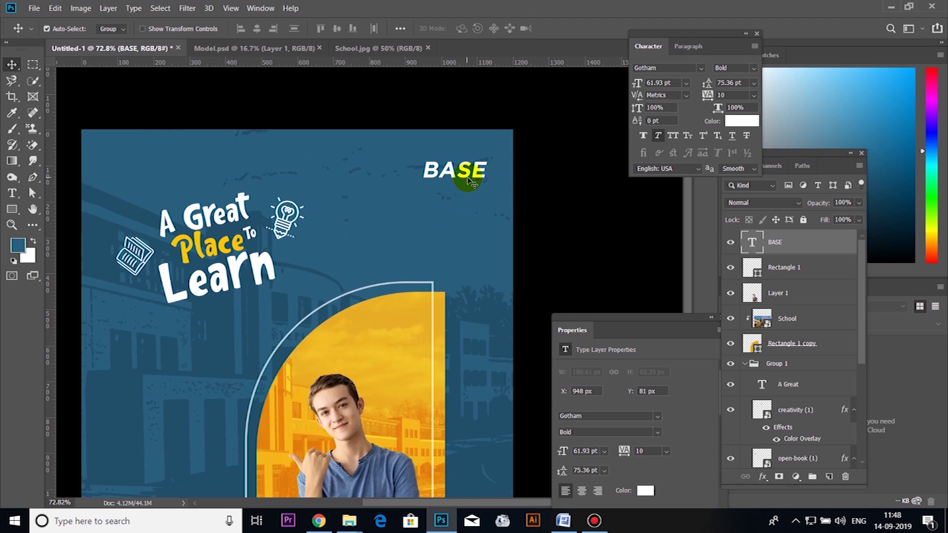
# Step: Switch to the Word document Content, copy the word "International" and return to Photoshop
pyautogui.click(563, 521)
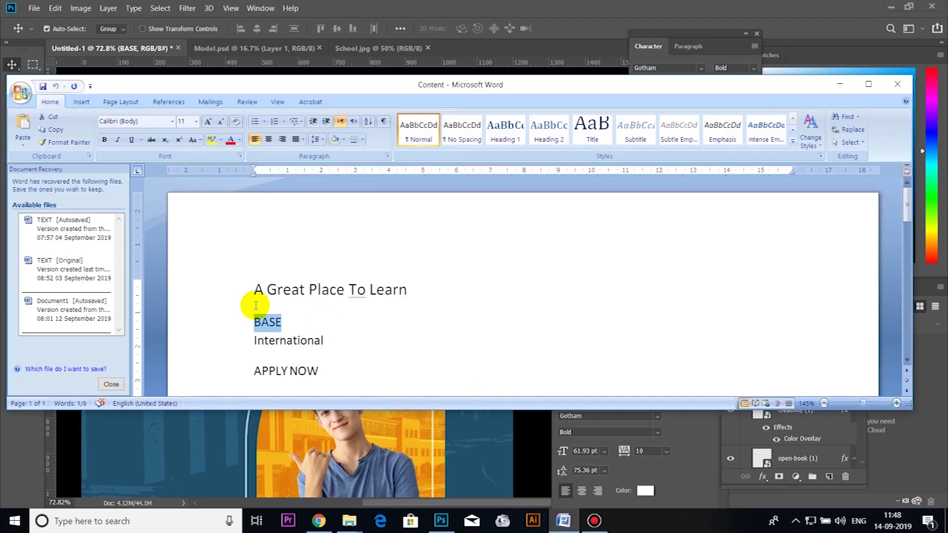
pyautogui.moveTo(345, 341); pyautogui.dragTo(248, 342)
pyautogui.hotkey('ctrl', 'c')
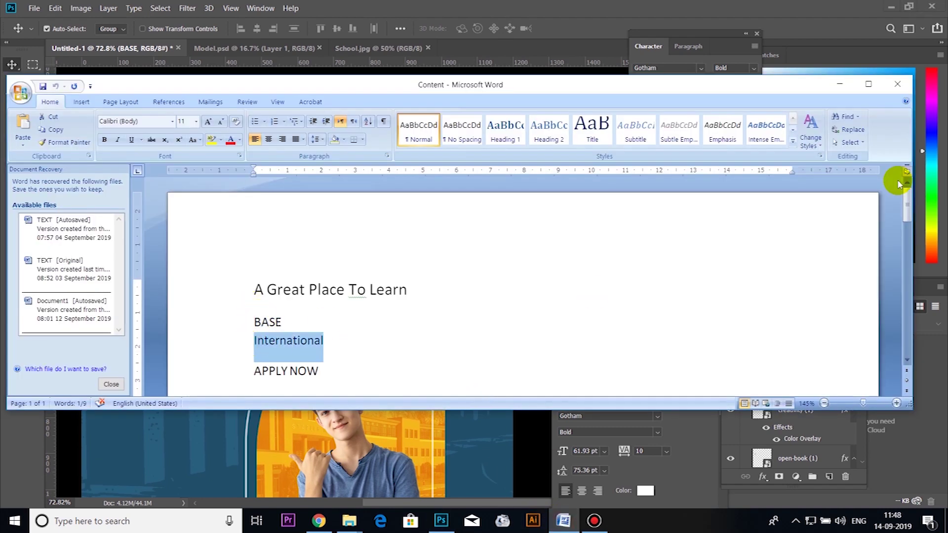
pyautogui.click(840, 84)
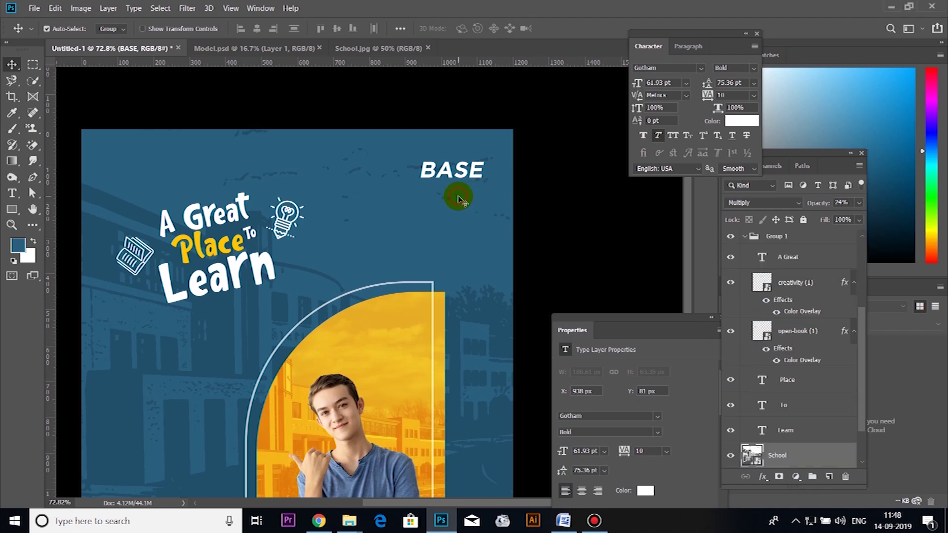
# Step: Add a text layer with the copied word "International" just below BASE
pyautogui.press('t')
pyautogui.click(438, 196)
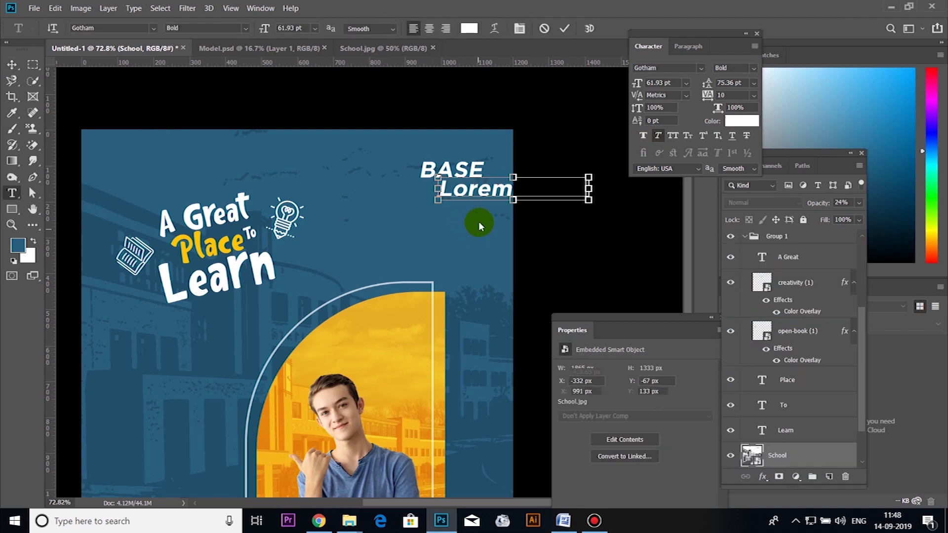
pyautogui.hotkey('ctrl', 'v')
# Step: Set "International" to Gotham Book without faux italic, shrink it, align it under BASE and remove the stray final "a"
pyautogui.hotkey('ctrl', 'a')
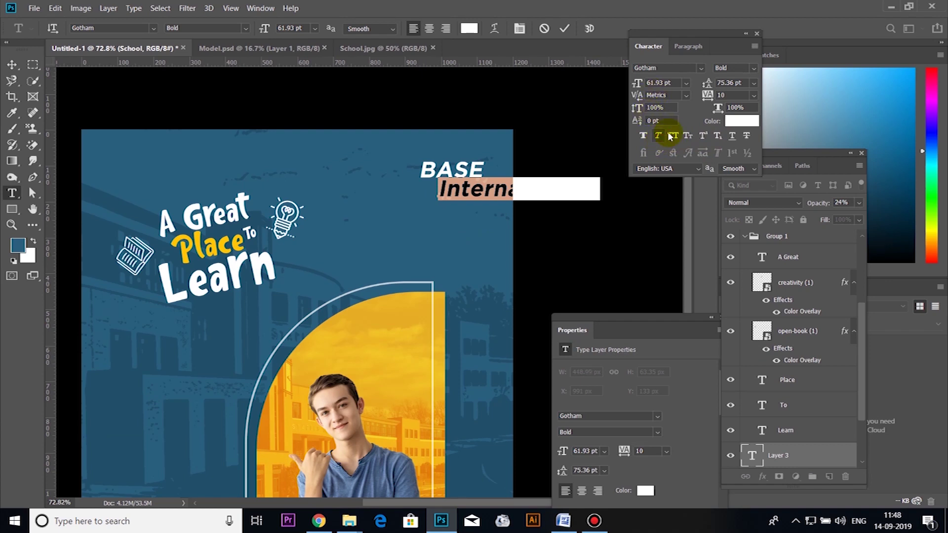
pyautogui.click(746, 68)
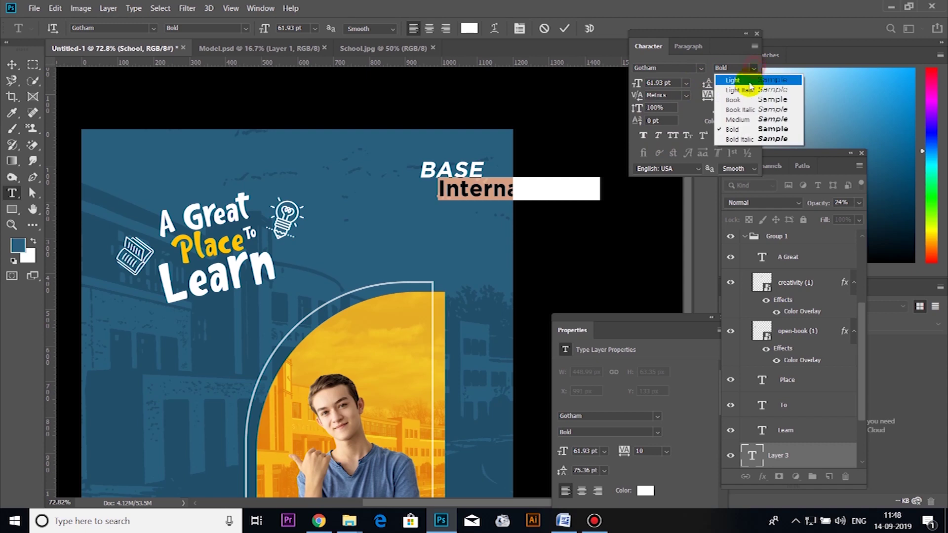
pyautogui.click(733, 99)
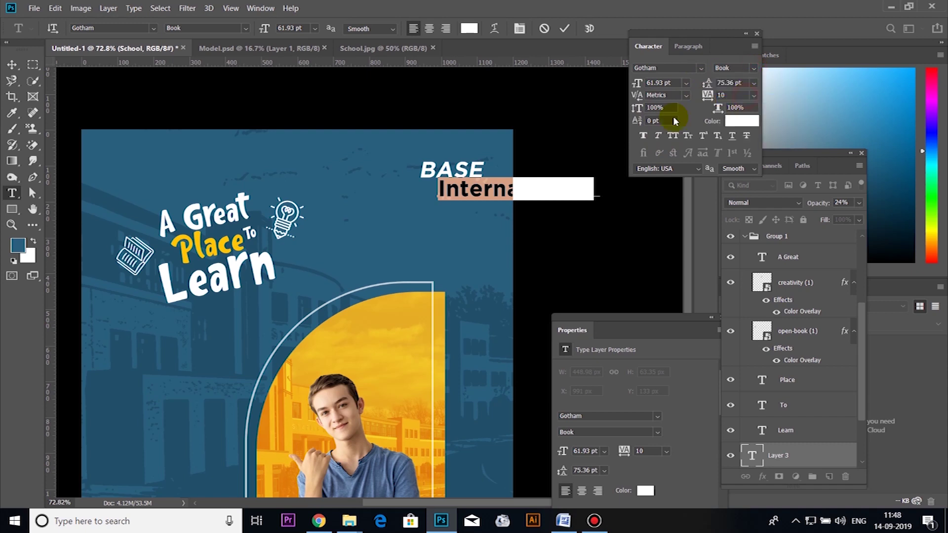
pyautogui.moveTo(639, 82); pyautogui.dragTo(622, 88)
pyautogui.moveTo(501, 211); pyautogui.dragTo(481, 207)
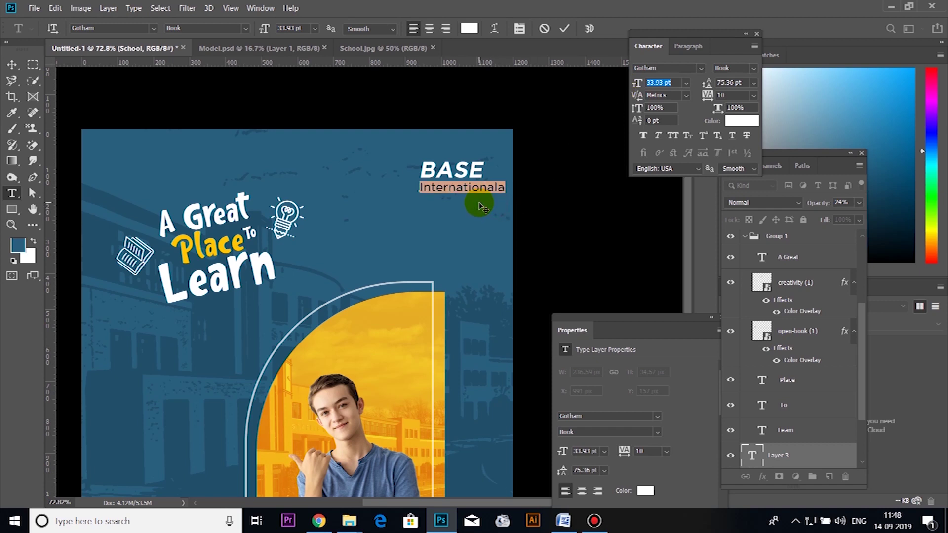
pyautogui.moveTo(636, 86); pyautogui.dragTo(635, 85)
pyautogui.moveTo(477, 187); pyautogui.dragTo(493, 185)
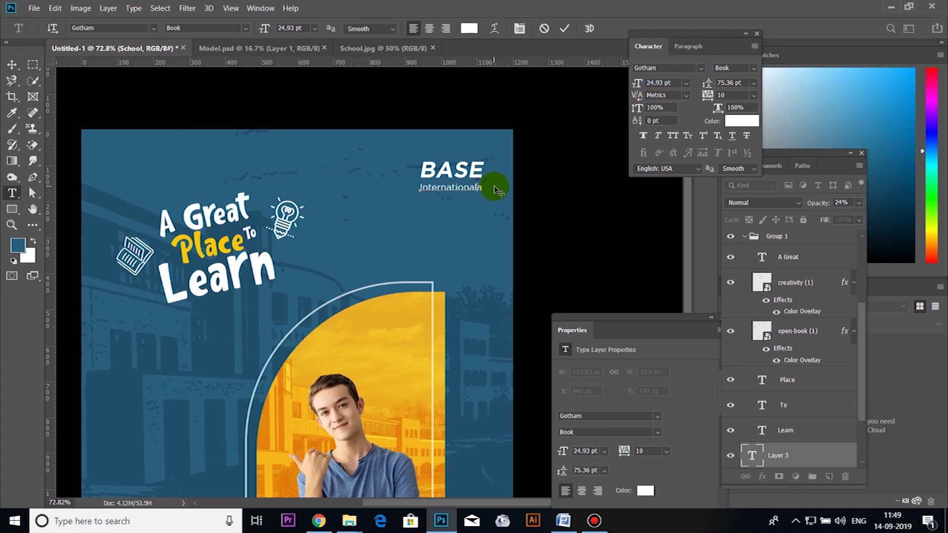
pyautogui.doubleClick(497, 190)
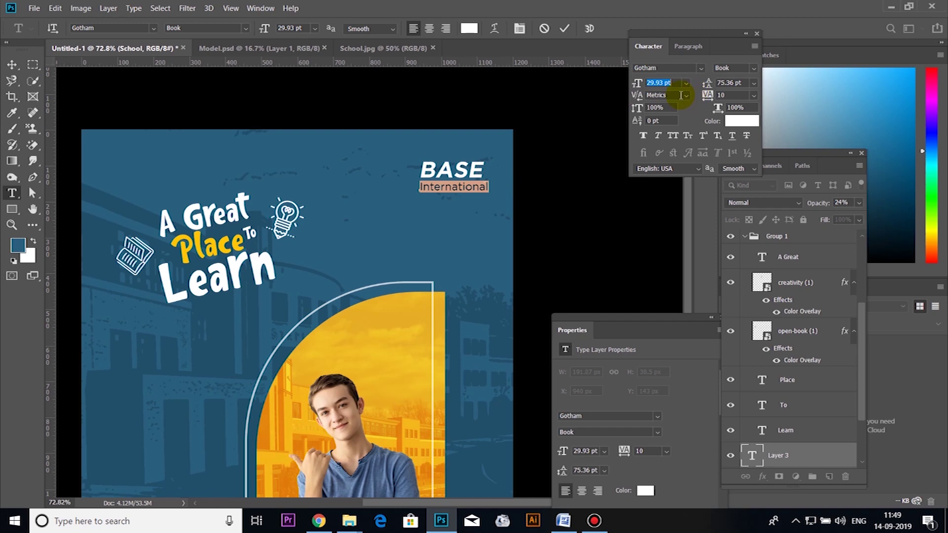
# Step: Set the font size of "International" to 27 pt and commit the text
pyautogui.click(657, 83)
pyautogui.press('Down')
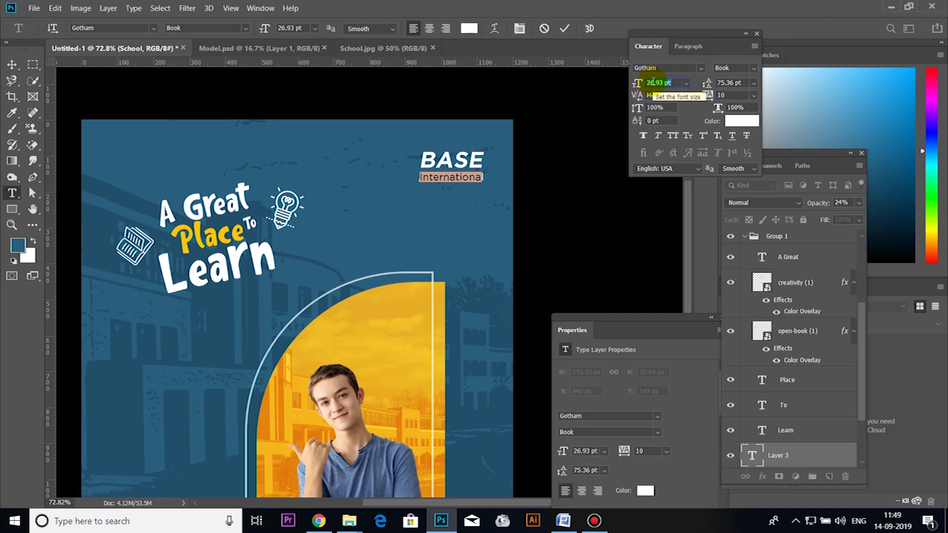
pyautogui.write('27')
pyautogui.press('Return')
pyautogui.hotkey('ctrl', 'Return')
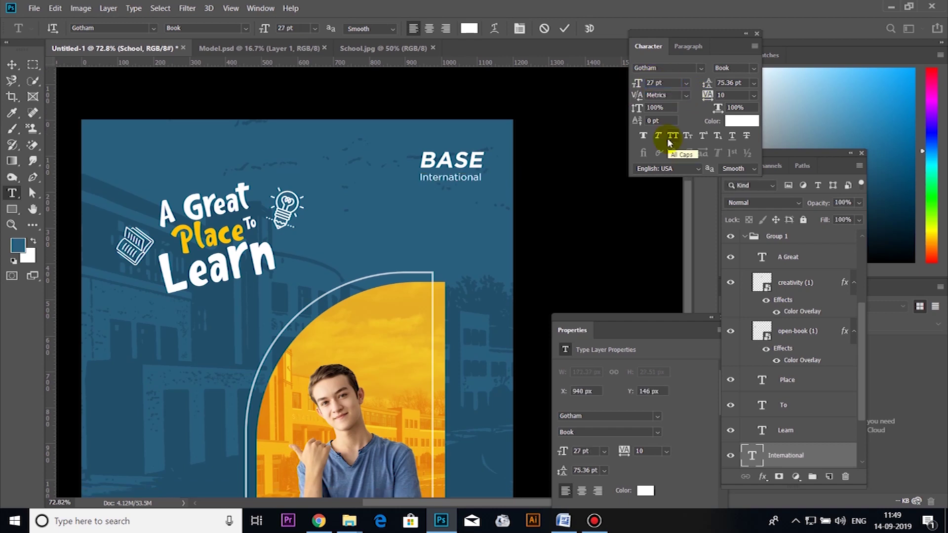
# Step: Change "International" to the Light weight with tracking 20 and nudge it into line under BASE
pyautogui.hotkey('ctrl', 'Up')
pyautogui.hotkey('ctrl', 'Up')
pyautogui.hotkey('ctrl', 'Up')
pyautogui.hotkey('ctrl', 'Up')
pyautogui.press('Down')
pyautogui.scroll(-2, 478, 226)
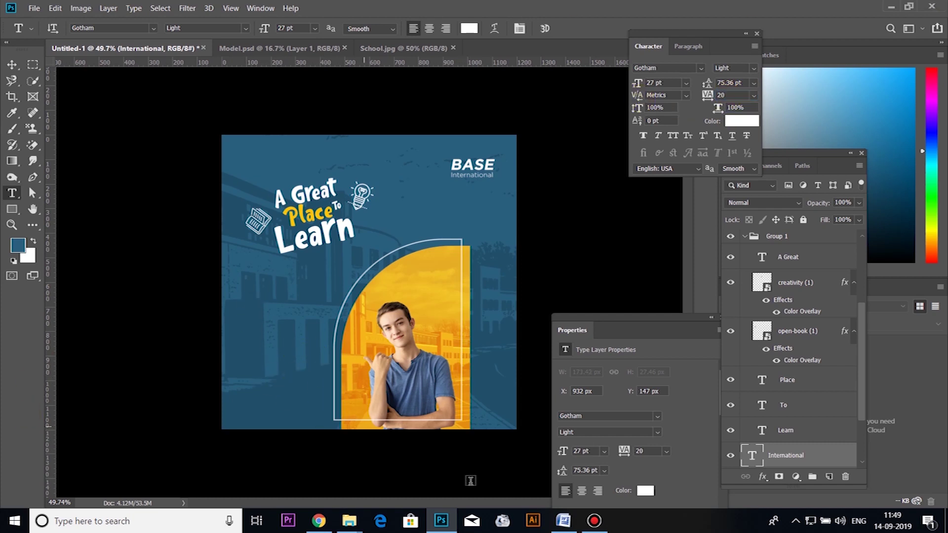
# Step: Switch to the Word document Content, copy "APPLY NOW" and return to Photoshop
pyautogui.click(559, 526)
pyautogui.moveTo(381, 372); pyautogui.dragTo(265, 370)
pyautogui.hotkey('ctrl', 'c')
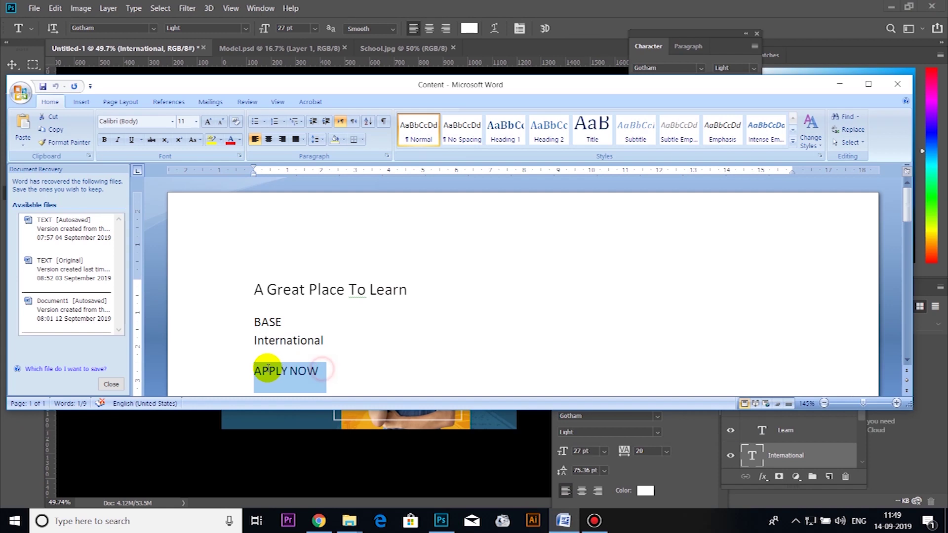
pyautogui.click(839, 84)
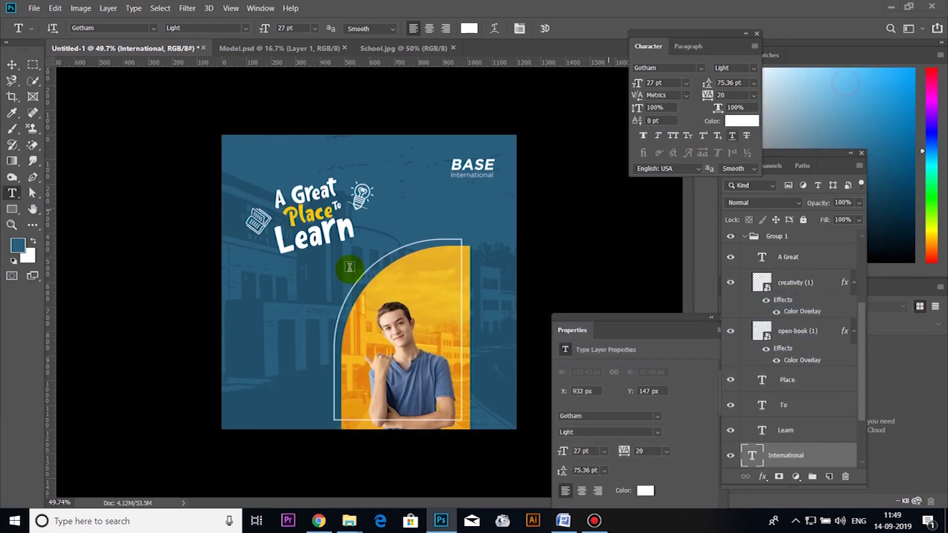
# Step: Draw a rectangle shape about 237 × 62 px in the lower left of the banner, beside the model
pyautogui.click(13, 212)
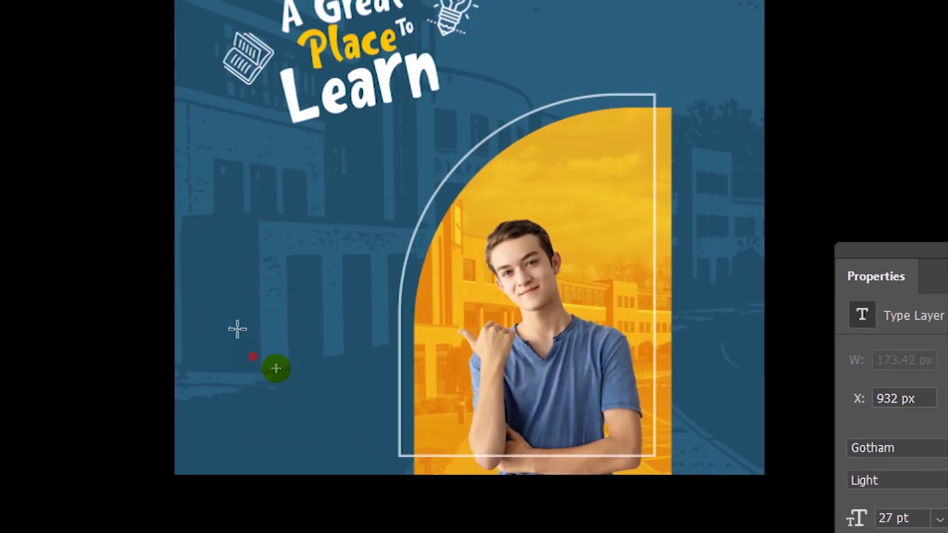
pyautogui.moveTo(249, 352); pyautogui.dragTo(324, 374)
pyautogui.moveTo(381, 365); pyautogui.dragTo(360, 351)
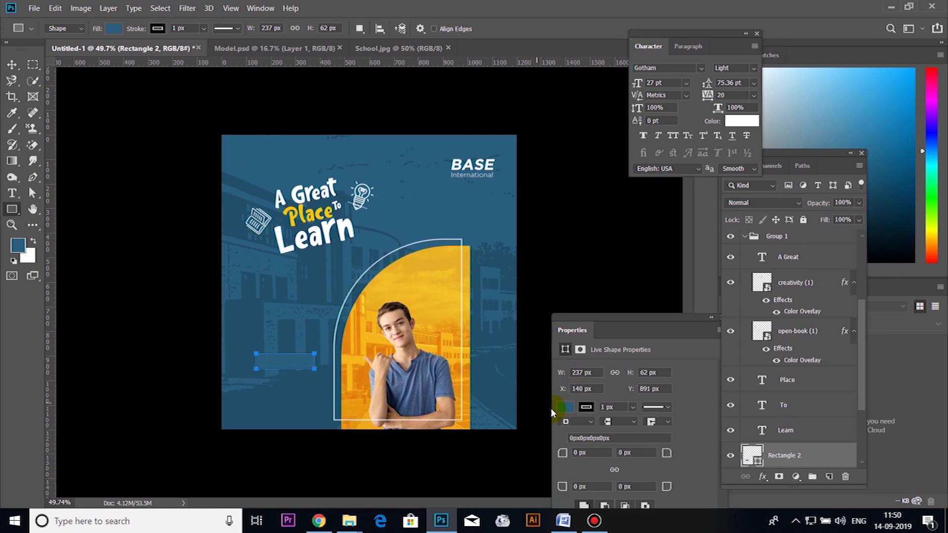
# Step: Remove the new rectangle's stroke and fill it with off-white from the recently used colors
pyautogui.click(585, 408)
pyautogui.click(571, 334)
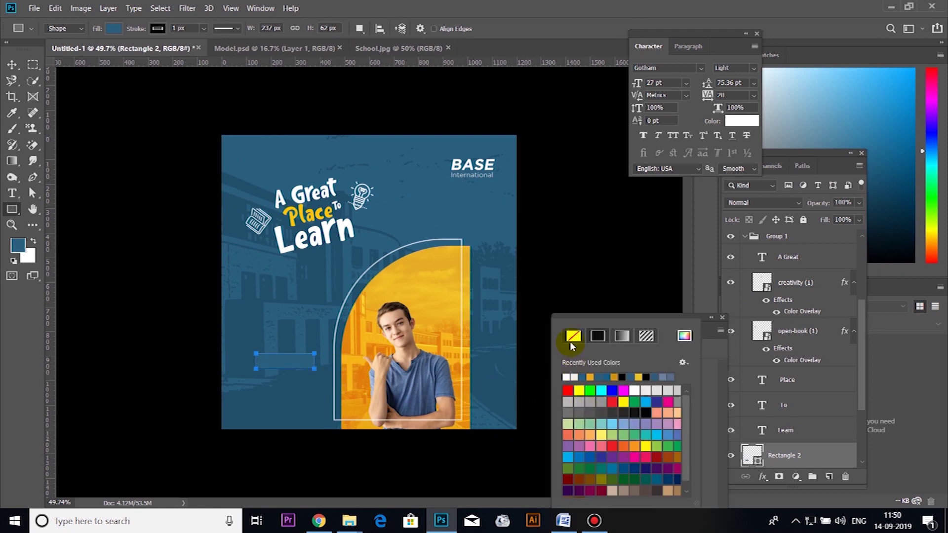
pyautogui.click(720, 395)
pyautogui.click(565, 407)
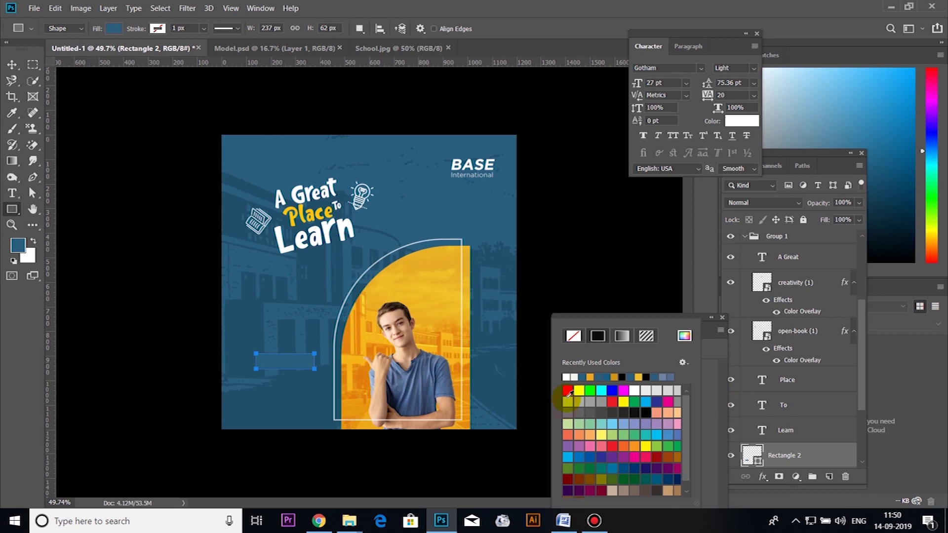
pyautogui.click(575, 377)
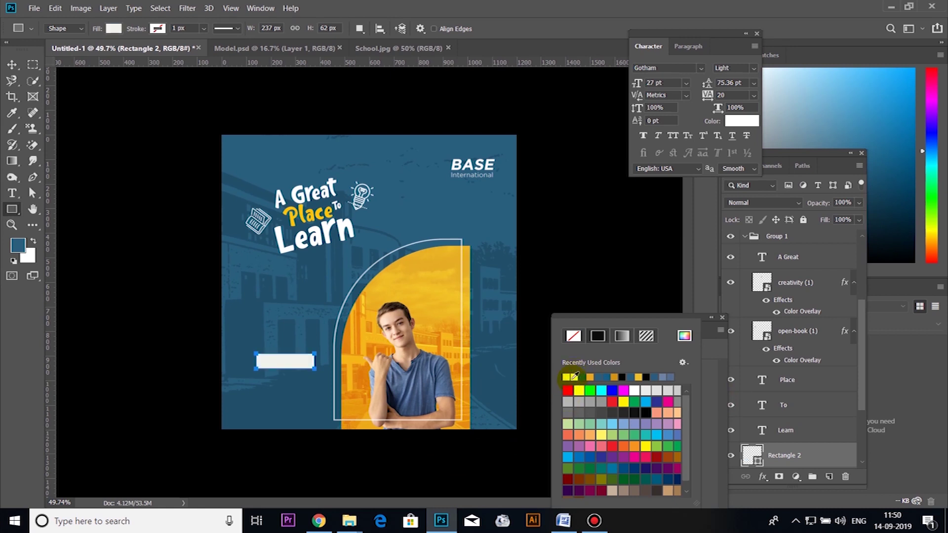
pyautogui.click(647, 296)
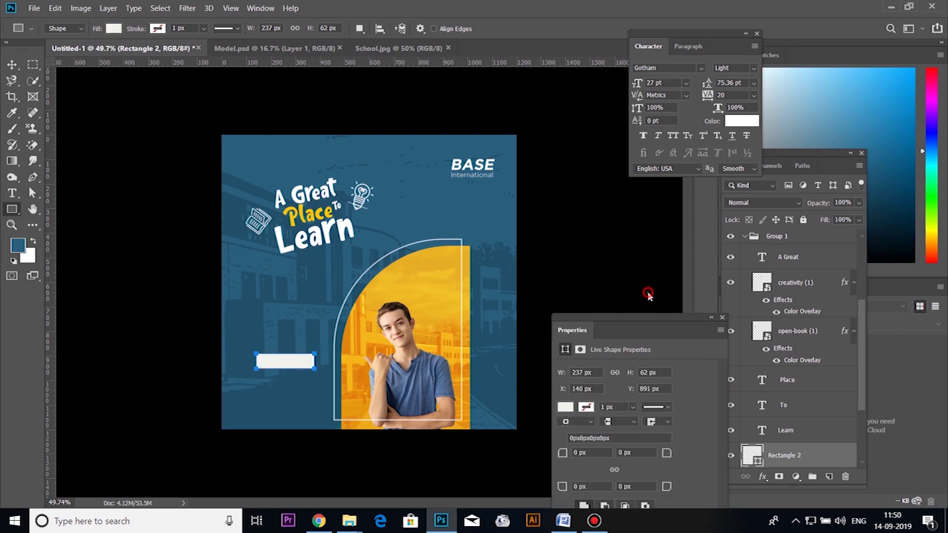
# Step: Link the rectangle's corner radii and round all four corners to 20 px
pyautogui.click(524, 196)
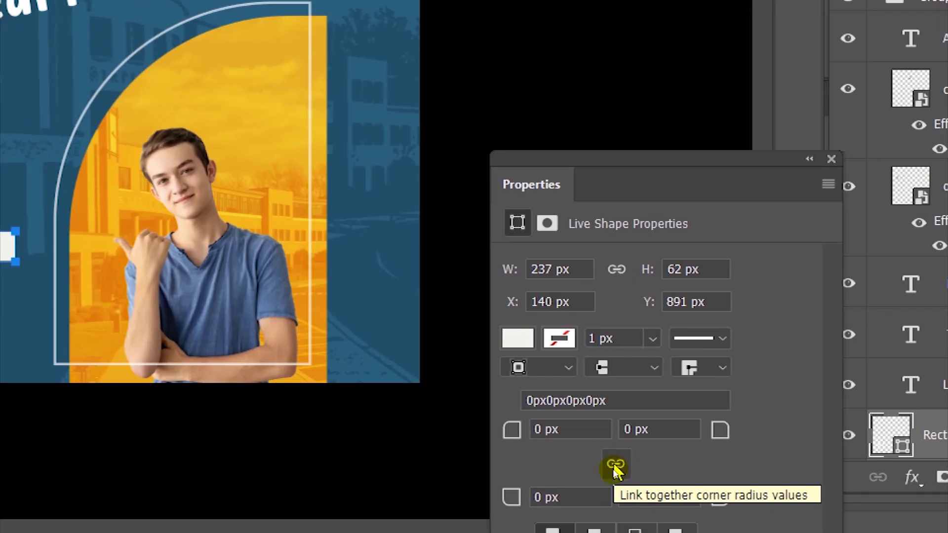
pyautogui.click(614, 470)
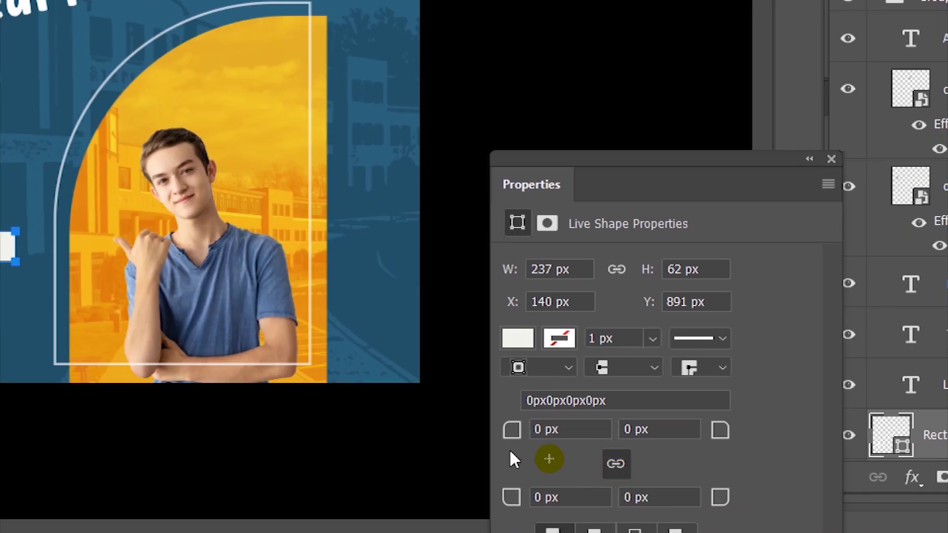
pyautogui.moveTo(519, 432); pyautogui.dragTo(532, 429)
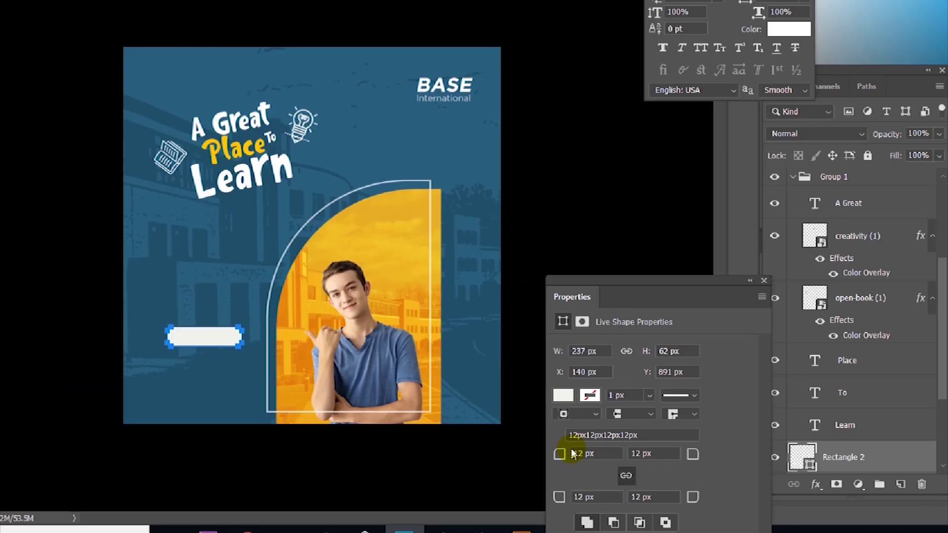
pyautogui.hotkey('ctrl', 'q')
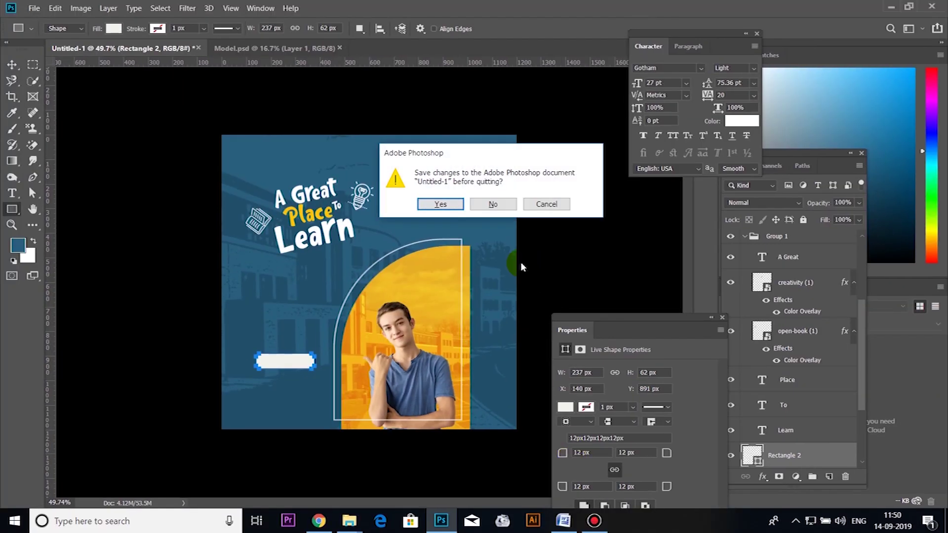
pyautogui.click(545, 208)
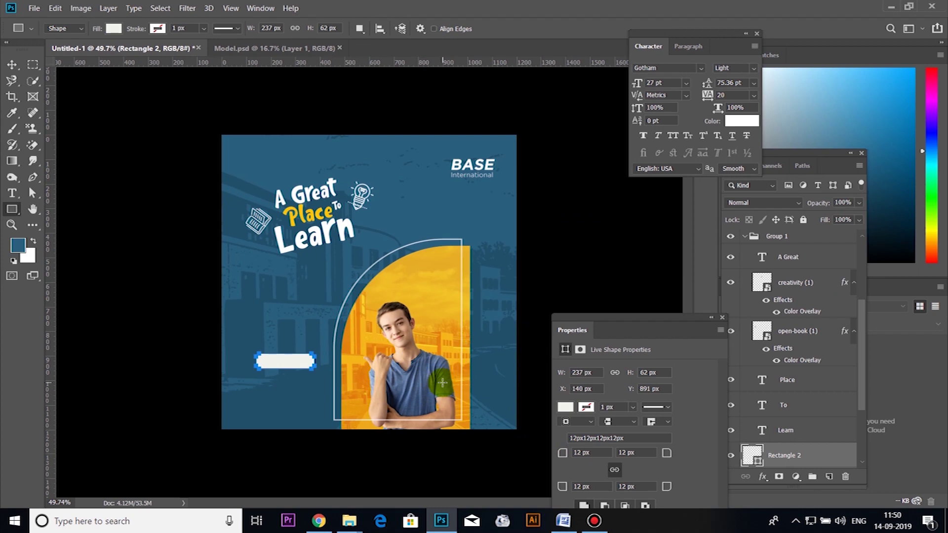
pyautogui.press('v')
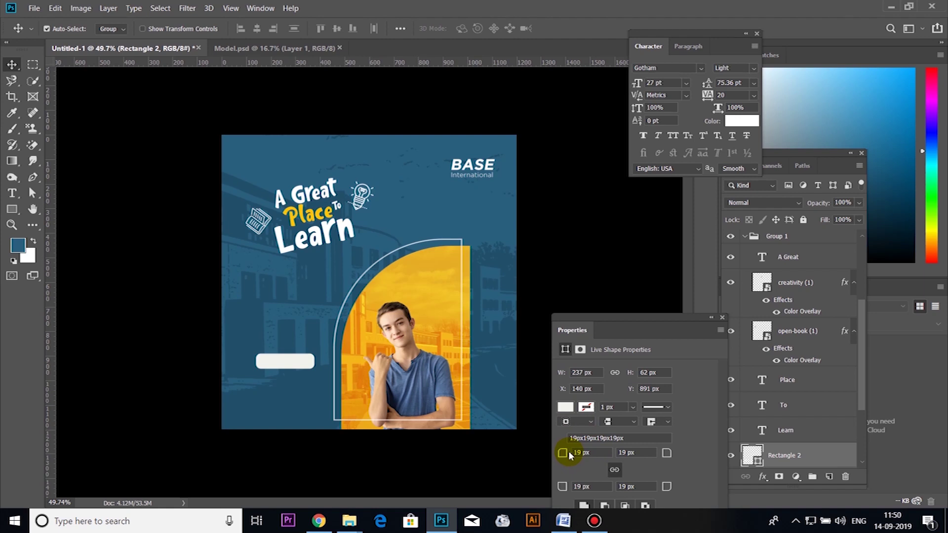
pyautogui.click(588, 452)
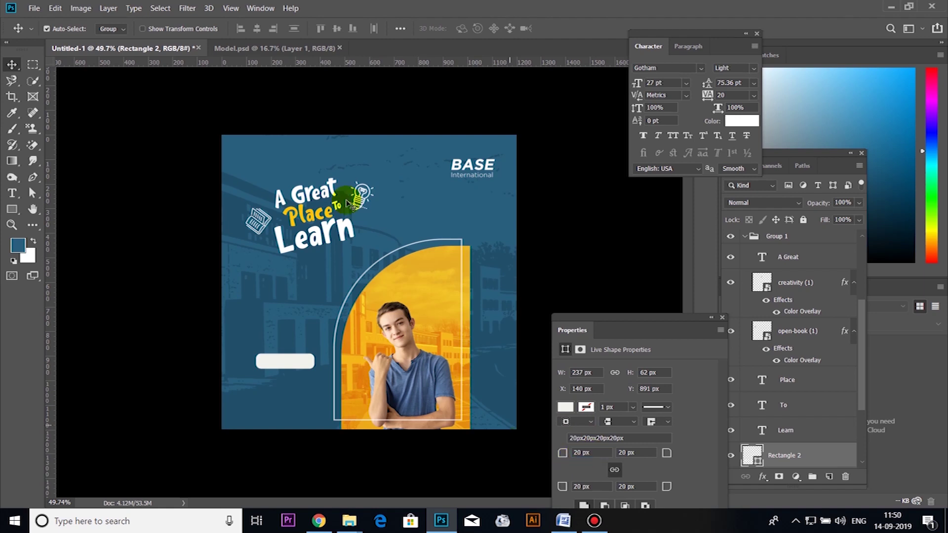
# Step: Paste the copied "APPLY NOW" as a new text layer and place it over the off-white rounded rectangle
pyautogui.press('t')
pyautogui.click(277, 357)
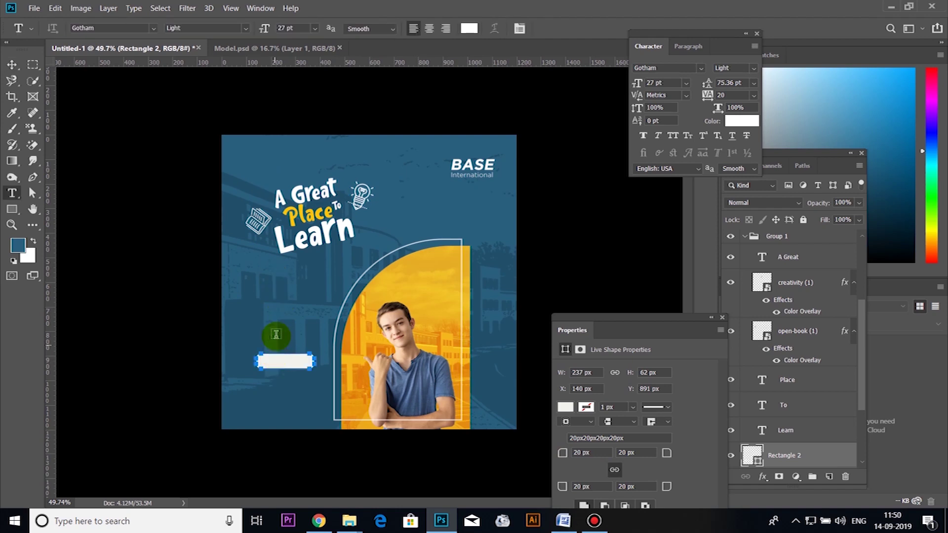
pyautogui.click(277, 331)
pyautogui.hotkey('ctrl', 'v')
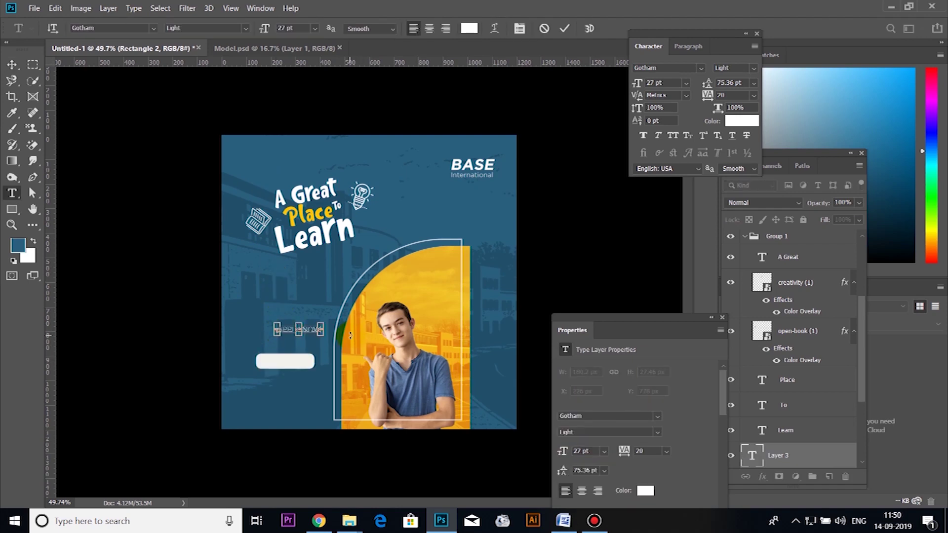
pyautogui.moveTo(330, 353); pyautogui.dragTo(318, 386)
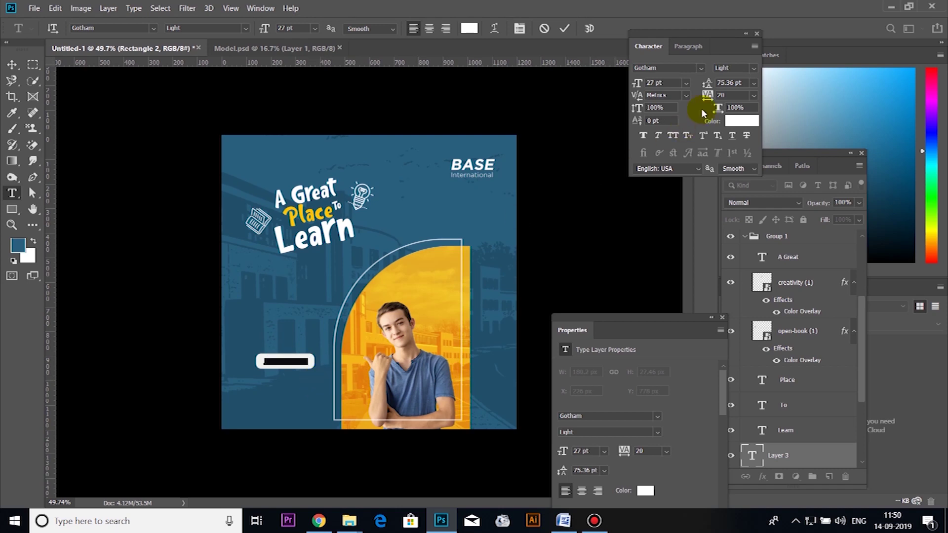
# Step: Set the APPLY NOW text to Gotham Bold and color it dark blue #0c3f5c
pyautogui.click(753, 68)
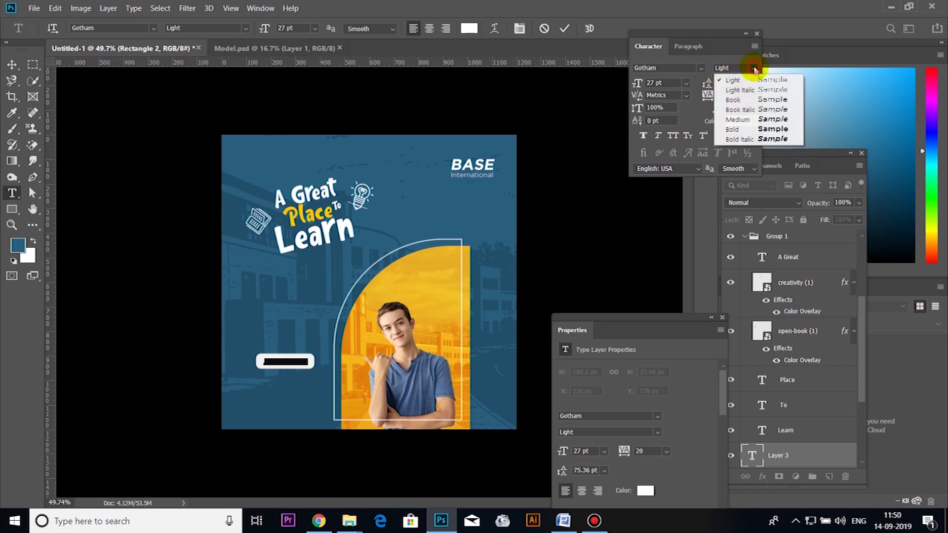
pyautogui.click(739, 131)
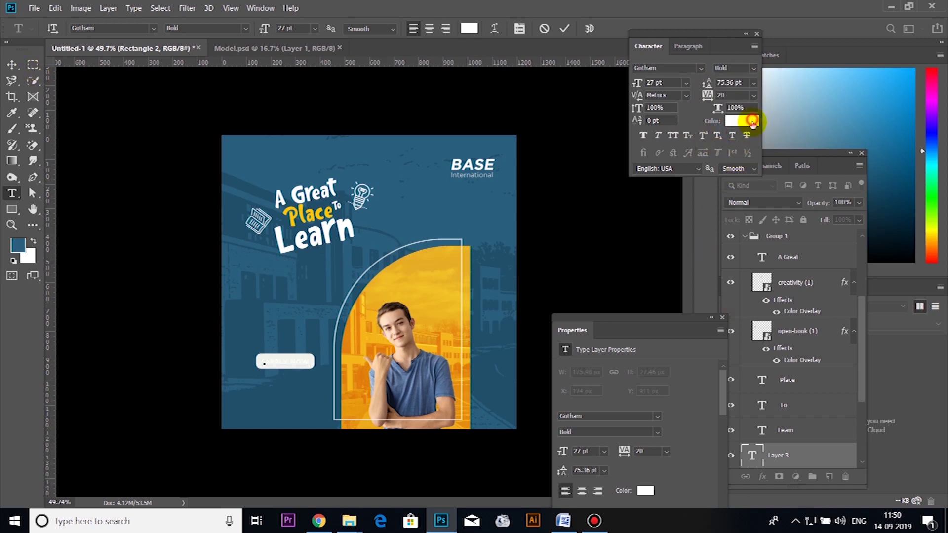
pyautogui.click(742, 121)
pyautogui.click(791, 292)
pyautogui.click(767, 340)
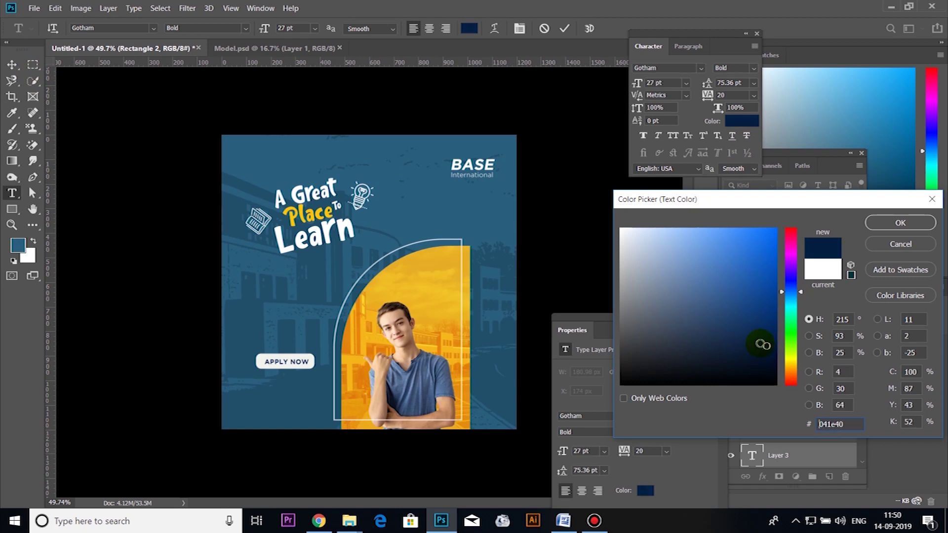
pyautogui.click(511, 214)
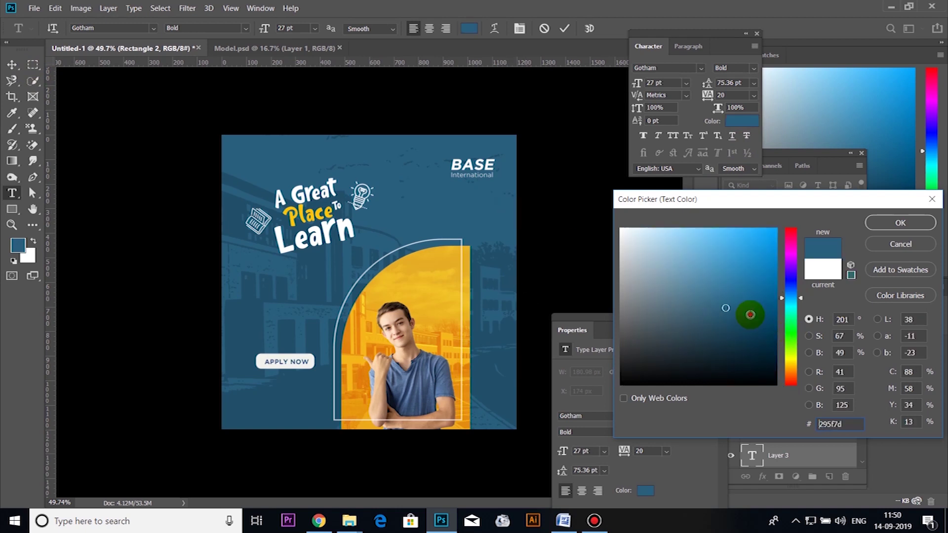
pyautogui.click(755, 334)
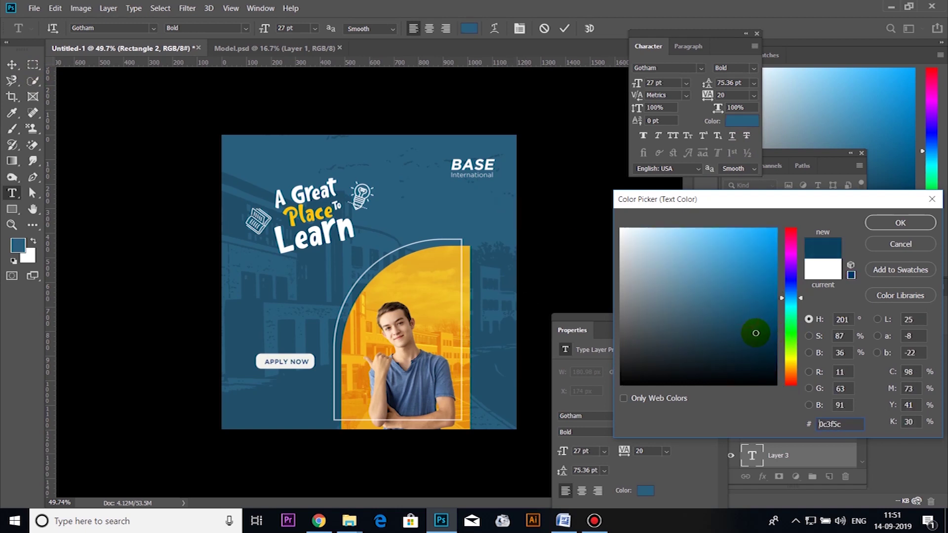
pyautogui.click(899, 222)
pyautogui.hotkey('ctrl', 'Return')
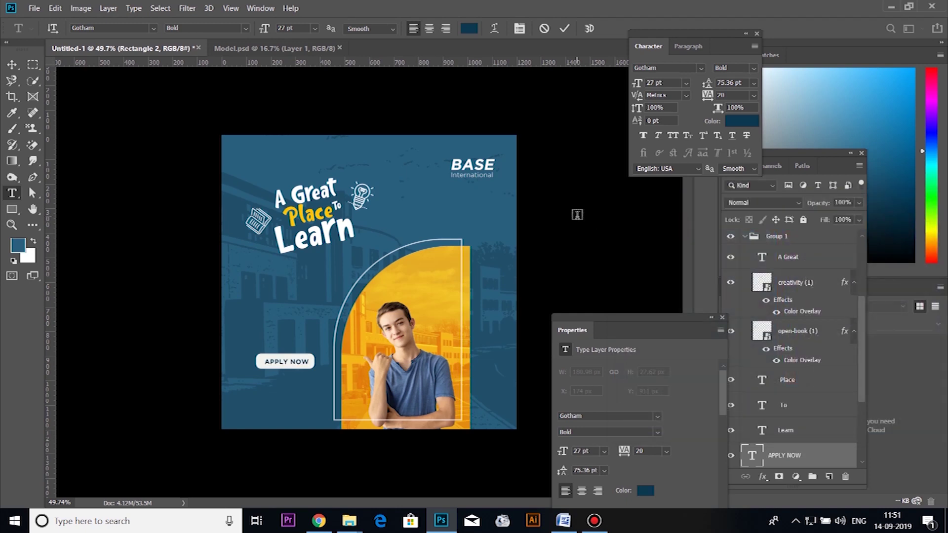
# Step: Nudge the APPLY NOW text to the center of its rectangle and apply faux bold
pyautogui.press('v')
pyautogui.press('Up')
pyautogui.press('Up')
pyautogui.press('Up')
pyautogui.press('Up')
pyautogui.press('Up')
pyautogui.press('Up')
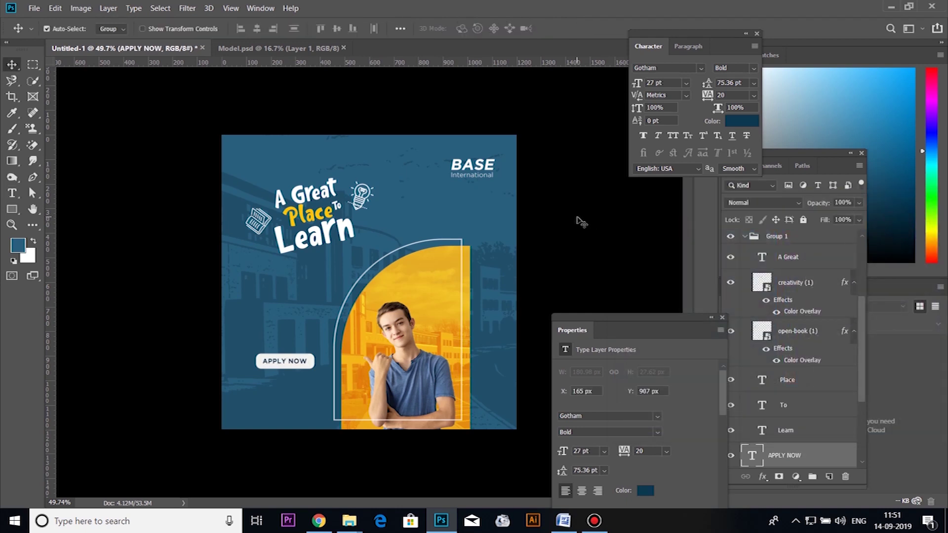
pyautogui.click(642, 136)
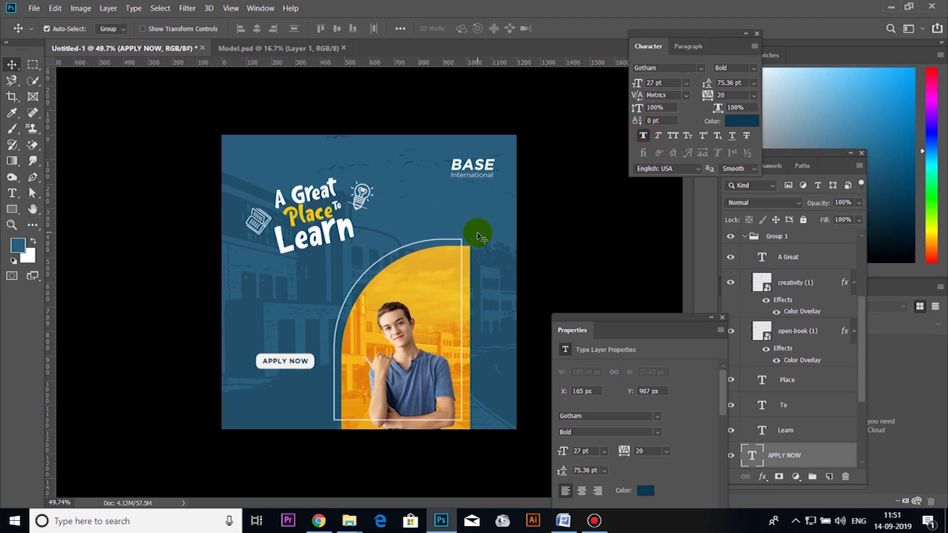
# Step: Select the APPLY NOW text together with its rectangle and scale both to about 113.8%
pyautogui.press('f')
pyautogui.moveTo(377, 290); pyautogui.dragTo(235, 228)
pyautogui.scroll(2, 377, 281)
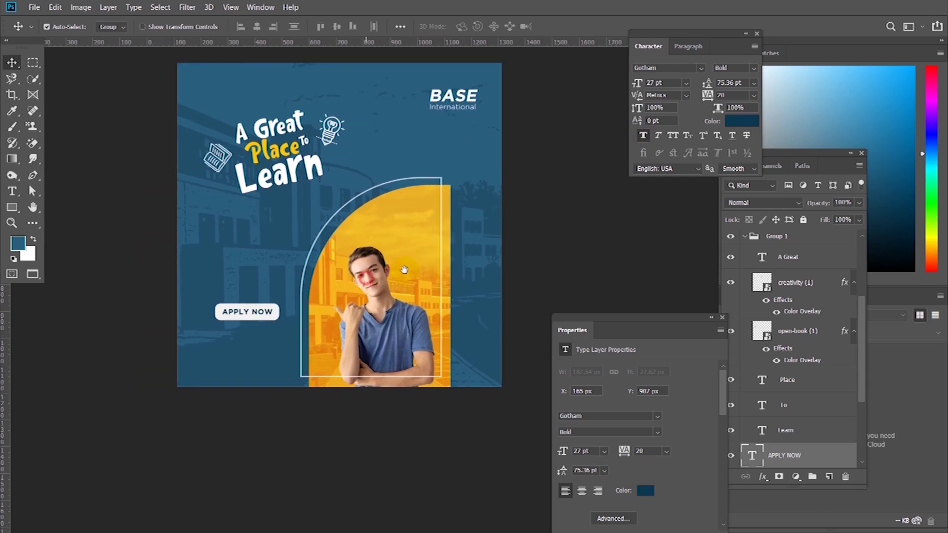
pyautogui.moveTo(404, 269); pyautogui.dragTo(412, 267)
pyautogui.hotkey('ctrl', 't')
pyautogui.press('Return')
pyautogui.keyDown('shift'); pyautogui.click(284, 317); pyautogui.keyUp('shift')
pyautogui.hotkey('ctrl', 't')
pyautogui.moveTo(288, 301); pyautogui.dragTo(299, 300)
pyautogui.press('Return')
pyautogui.scroll(-3, 332, 399)
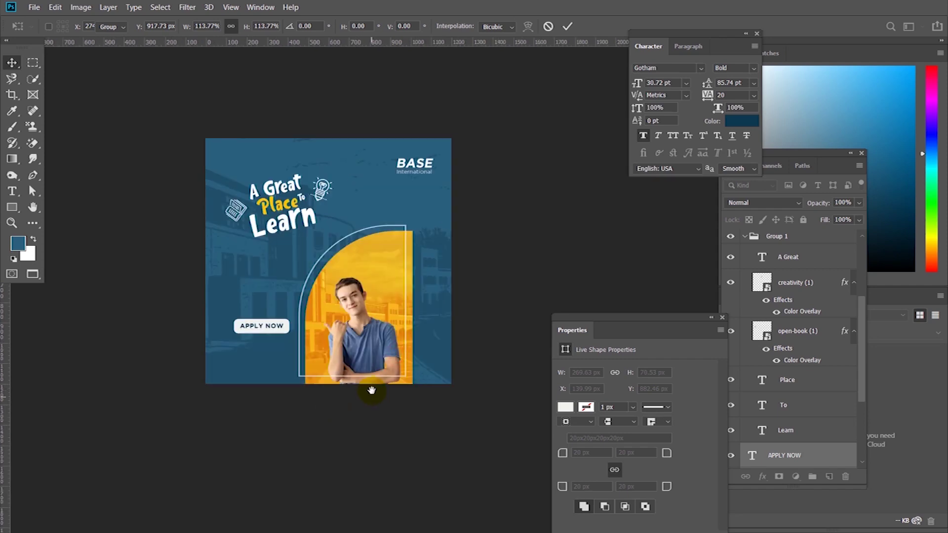
pyautogui.press('f')
pyautogui.press('f')
# Step: Draw a tiled-diamond custom shape about 122 × 121 px at the lower left edge of the orange shape
pyautogui.hotkey('shift', 'u')
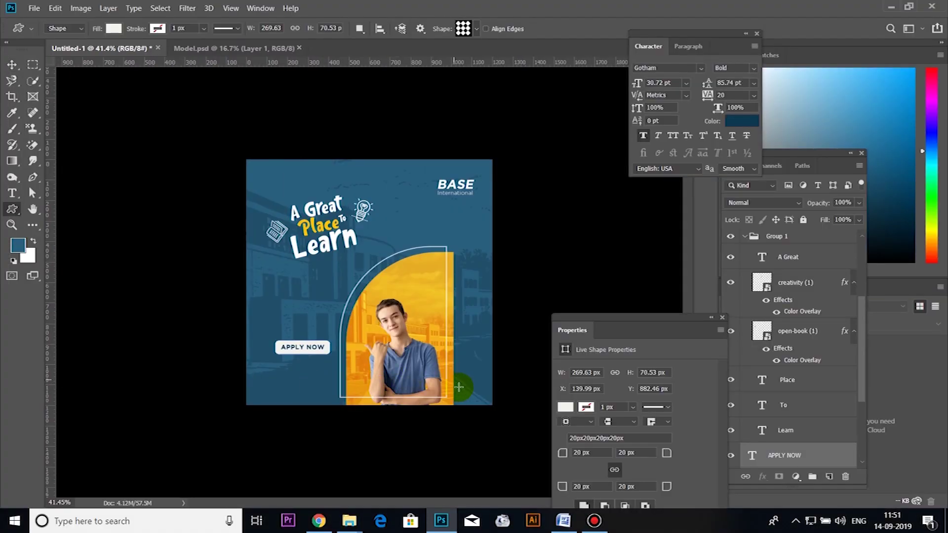
pyautogui.click(10, 215)
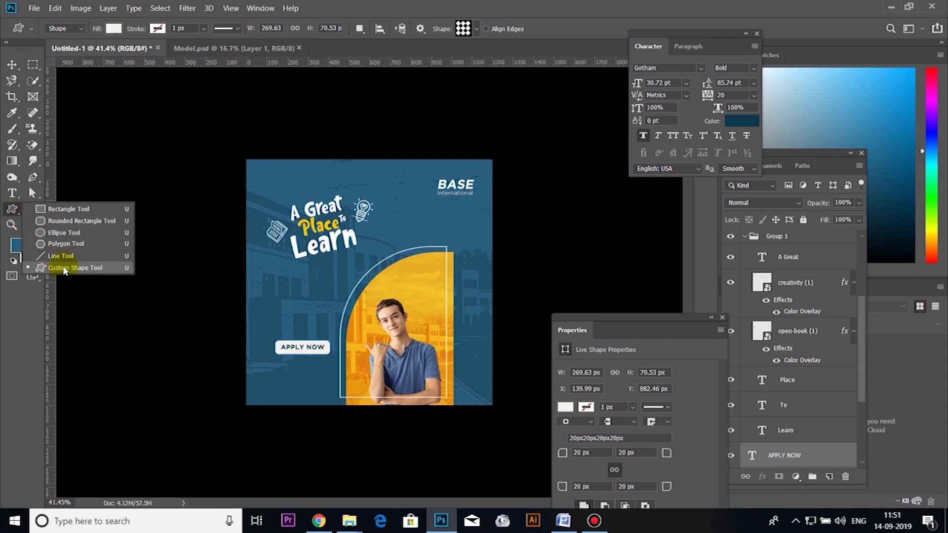
pyautogui.click(64, 268)
pyautogui.click(477, 33)
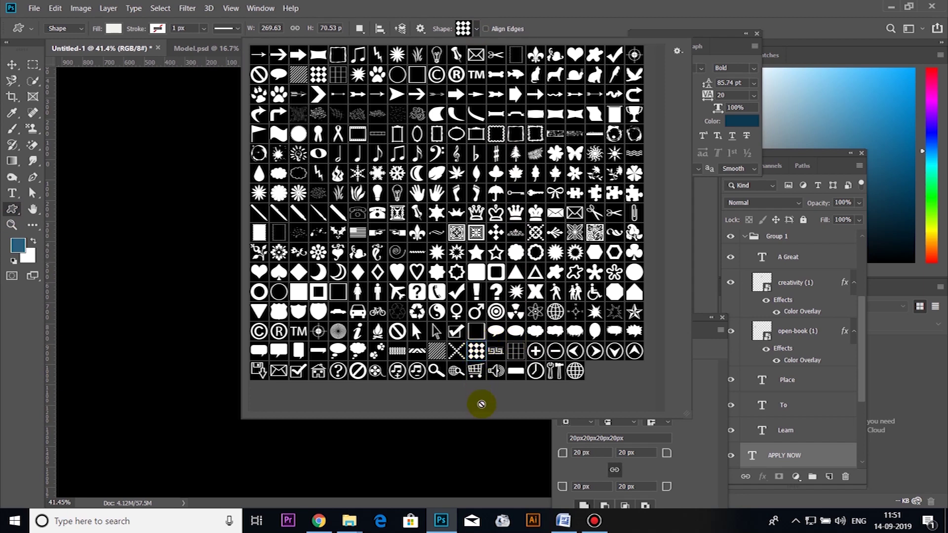
pyautogui.click(482, 484)
pyautogui.click(400, 423)
pyautogui.click(493, 220)
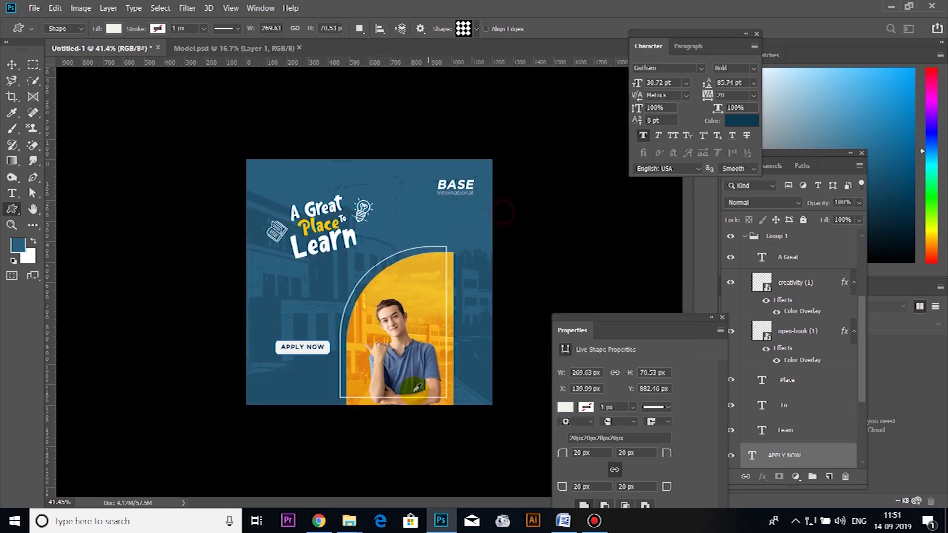
pyautogui.scroll(2, 411, 349)
pyautogui.moveTo(306, 405); pyautogui.dragTo(339, 437)
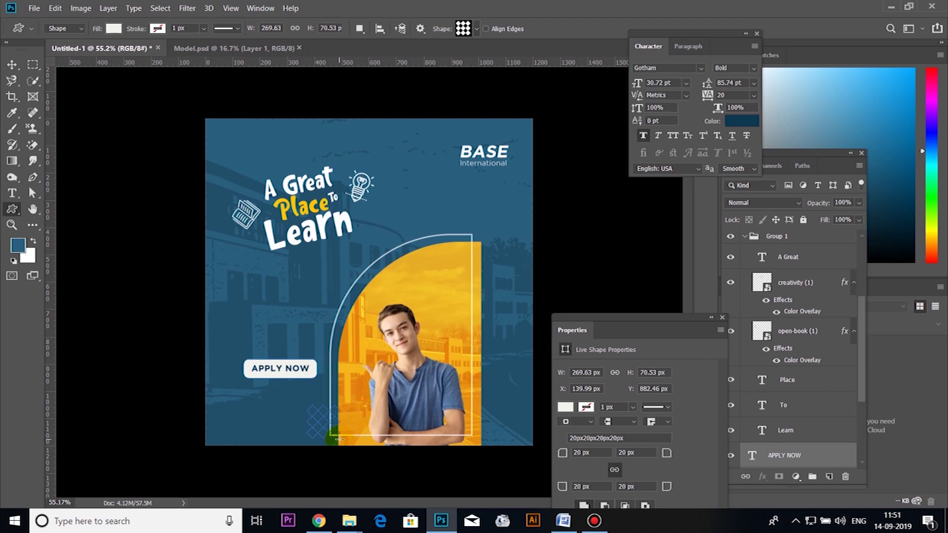
pyautogui.click(124, 30)
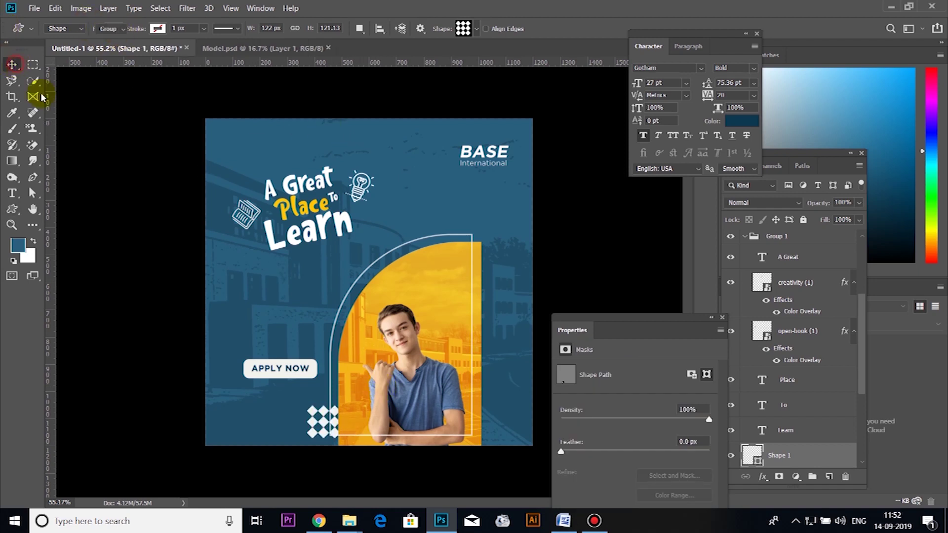
# Step: Rotate the diamond pattern into upright squares against the orange shape's lower left edge and set its opacity to 22%
pyautogui.press('v')
pyautogui.moveTo(316, 417)
pyautogui.mouseDown()
pyautogui.moveTo(299, 398)
pyautogui.moveTo(297, 414)
pyautogui.mouseUp()
pyautogui.hotkey('ctrl', 't')
pyautogui.moveTo(319, 374); pyautogui.dragTo(352, 390)
pyautogui.moveTo(312, 424); pyautogui.dragTo(344, 425)
pyautogui.press('Return')
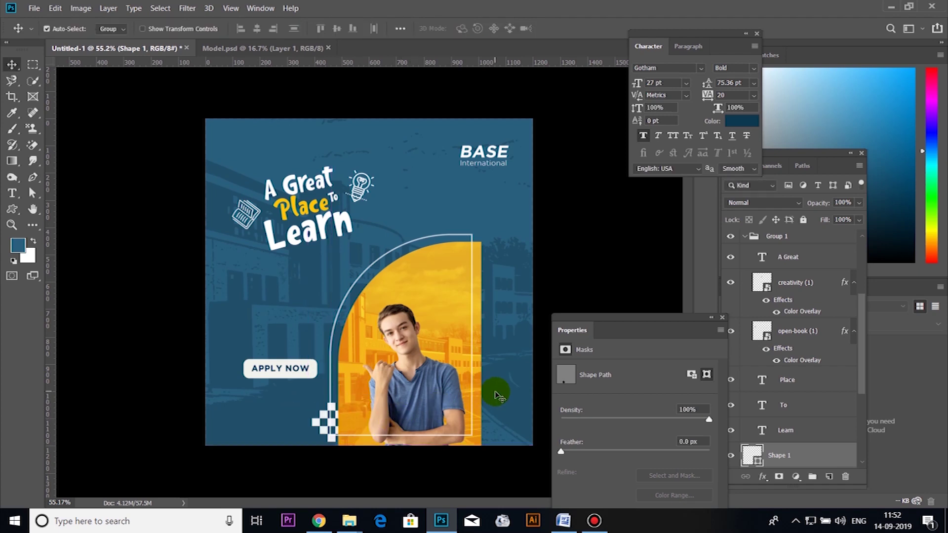
pyautogui.click(859, 203)
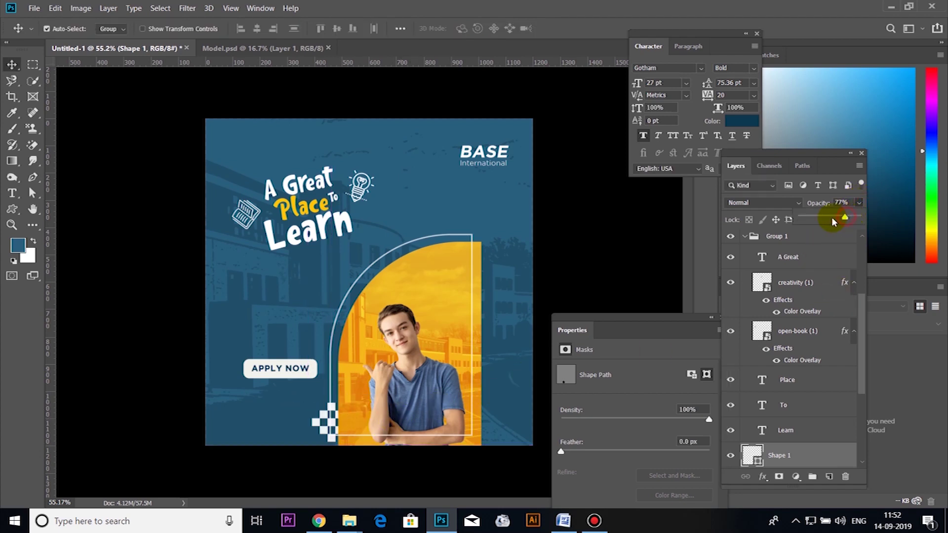
pyautogui.moveTo(815, 222); pyautogui.dragTo(813, 220)
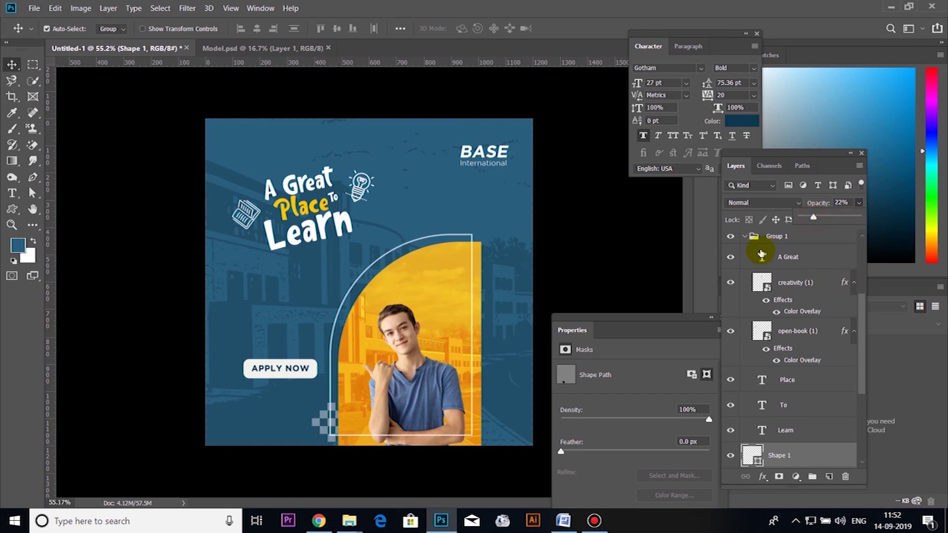